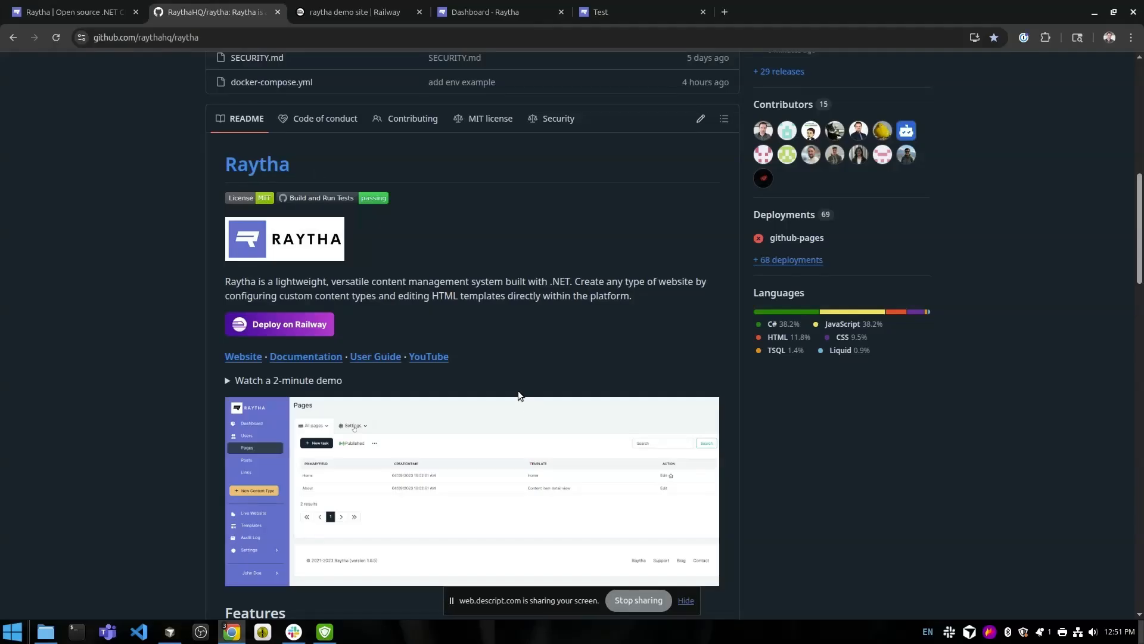
Leave the GitHub repository for the live demo site and place it ahead of the admin dashboard among the open pages.
{"action": "scroll", "coordinate": [534, 388], "scroll_direction": "up", "scroll_amount": 6}
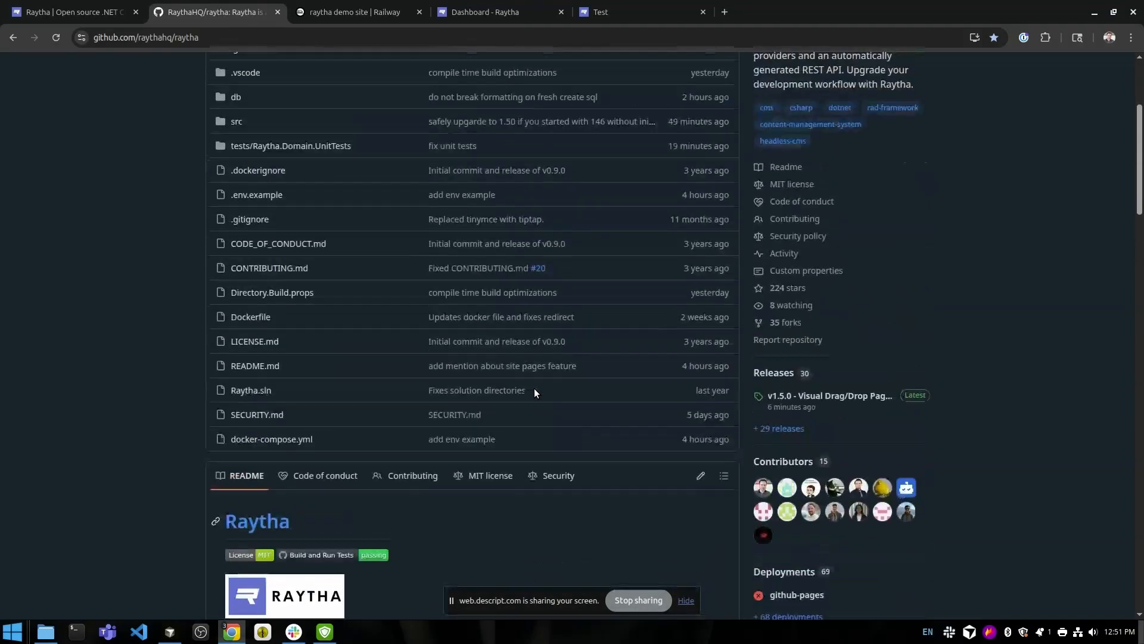
{"action": "scroll", "coordinate": [534, 392], "scroll_direction": "down", "scroll_amount": 4}
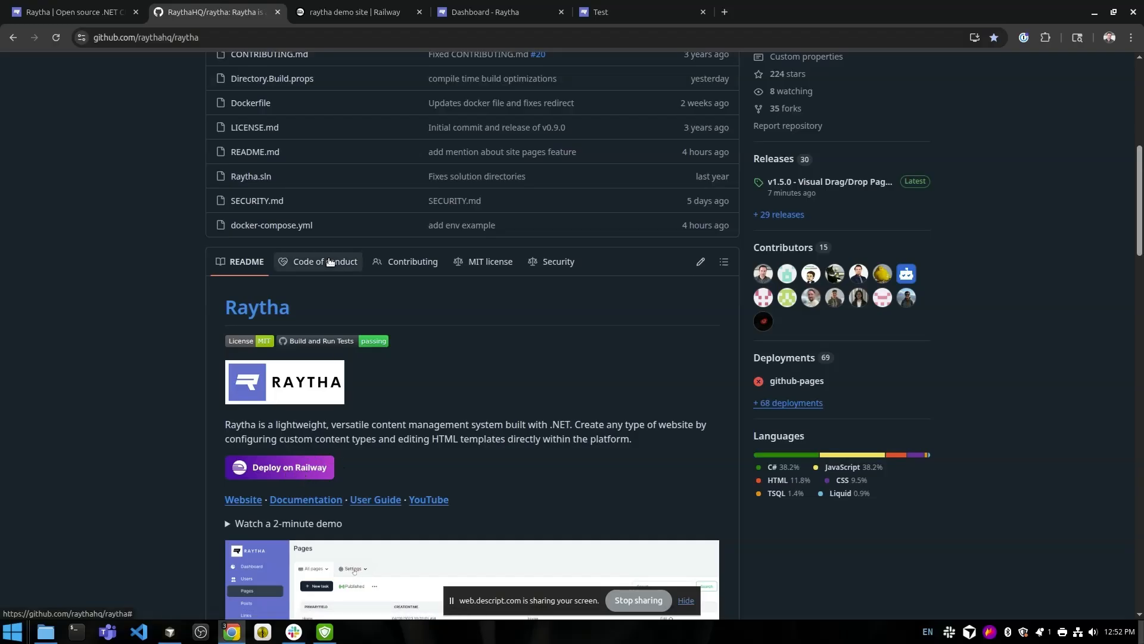
{"action": "left_click", "coordinate": [524, 4]}
{"action": "left_click", "coordinate": [611, 9]}
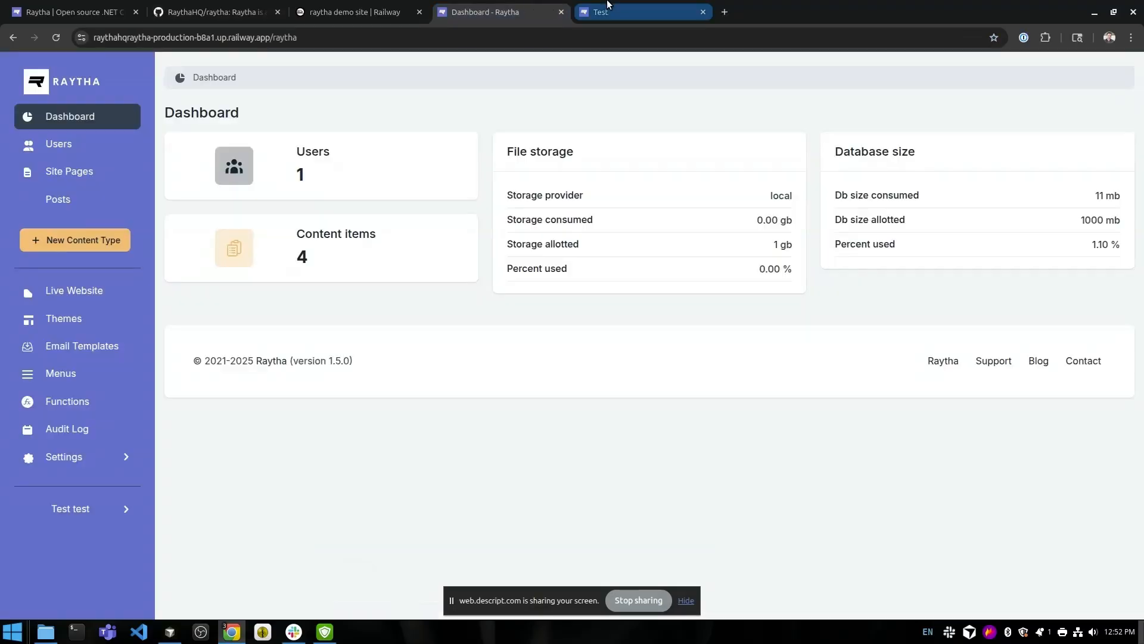
{"action": "left_click_drag", "start_coordinate": [611, 7], "coordinate": [517, 20]}
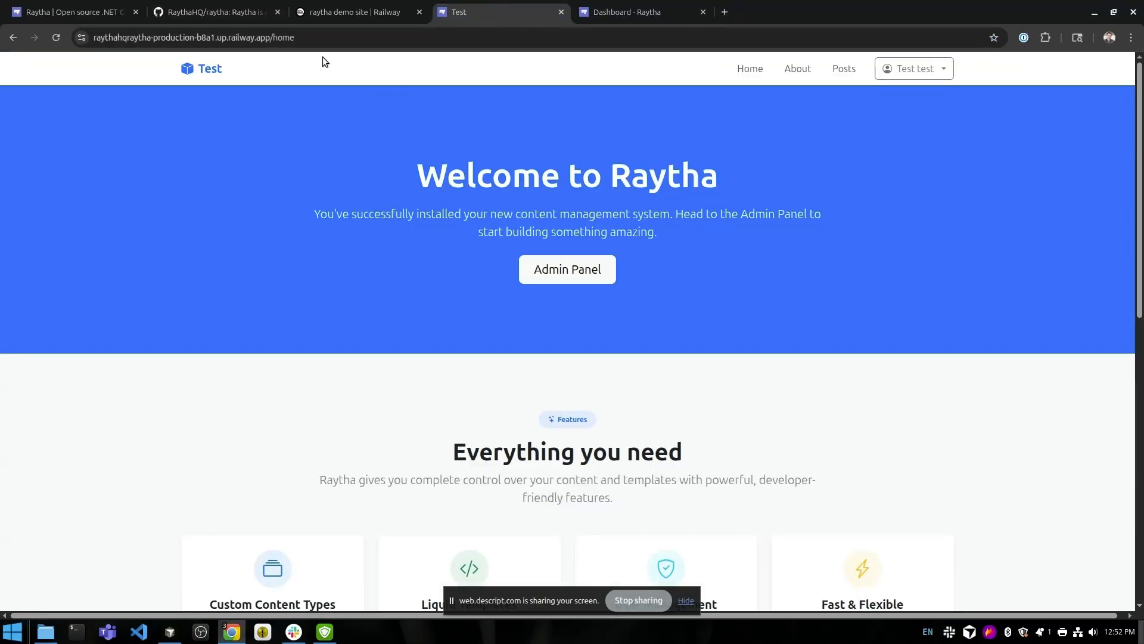
Look through the demo site's home page from the welcome banner to the Latest Posts and closing call-to-action sections.
{"action": "left_click", "coordinate": [324, 38]}
{"action": "left_click", "coordinate": [260, 239]}
{"action": "mouse_move", "coordinate": [134, 38]}
{"action": "left_mouse_down"}
{"action": "mouse_move", "coordinate": [314, 34]}
{"action": "mouse_move", "coordinate": [122, 48]}
{"action": "left_mouse_up"}
{"action": "left_click", "coordinate": [162, 183]}
{"action": "scroll", "coordinate": [725, 493], "scroll_direction": "down", "scroll_amount": 15}
{"action": "scroll", "coordinate": [721, 495], "scroll_direction": "up", "scroll_amount": 15}
{"action": "scroll", "coordinate": [548, 364], "scroll_direction": "down", "scroll_amount": 12}
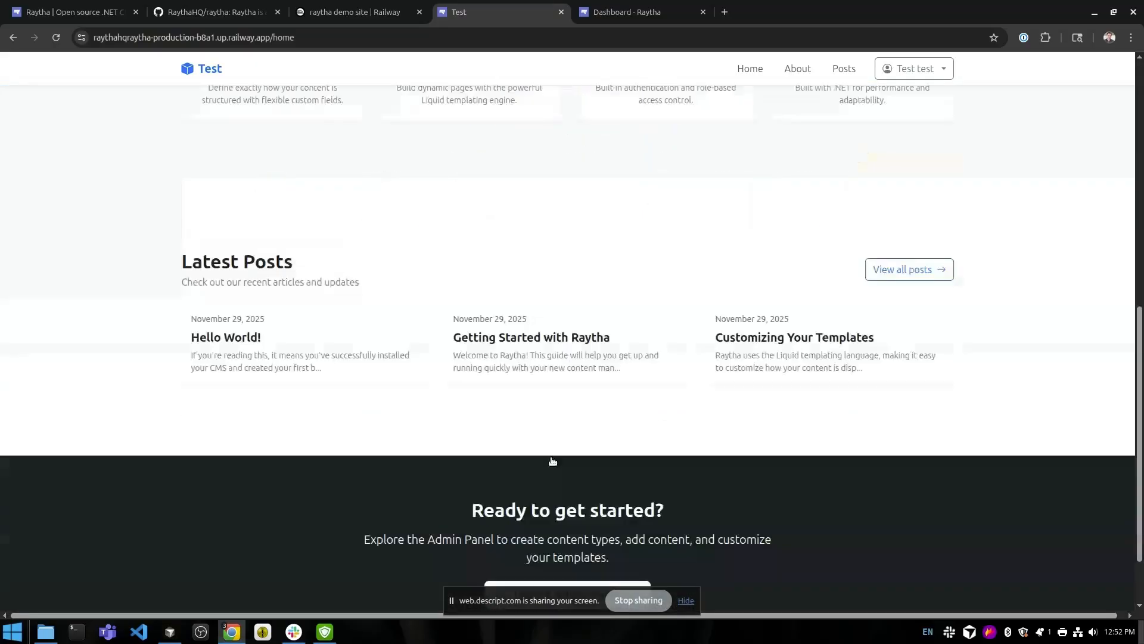
{"action": "scroll", "coordinate": [555, 471], "scroll_direction": "up", "scroll_amount": 12}
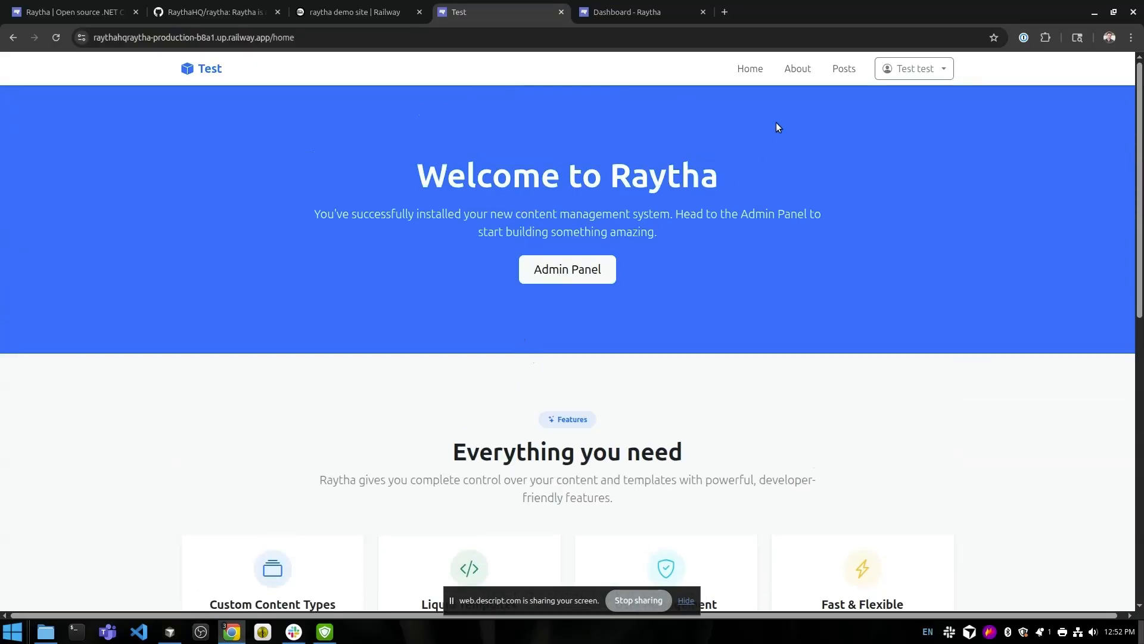
Open the site's About page and examine its sample typography and its sidebar of recent posts.
{"action": "left_click", "coordinate": [794, 70]}
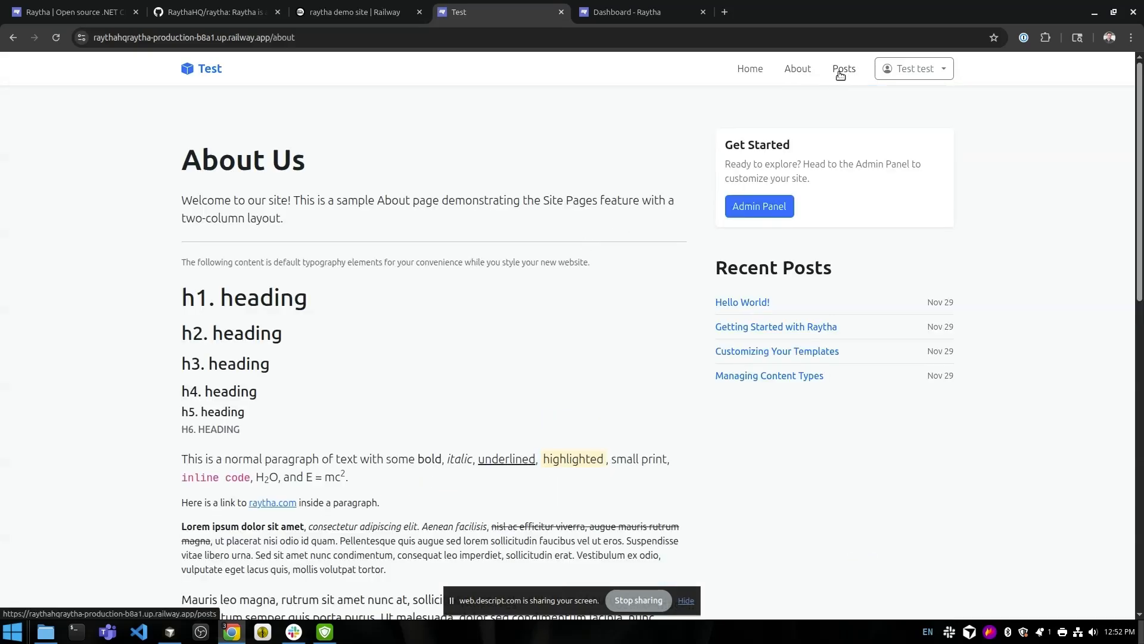
{"action": "scroll", "coordinate": [627, 420], "scroll_direction": "down", "scroll_amount": 12}
{"action": "scroll", "coordinate": [619, 430], "scroll_direction": "up", "scroll_amount": 4}
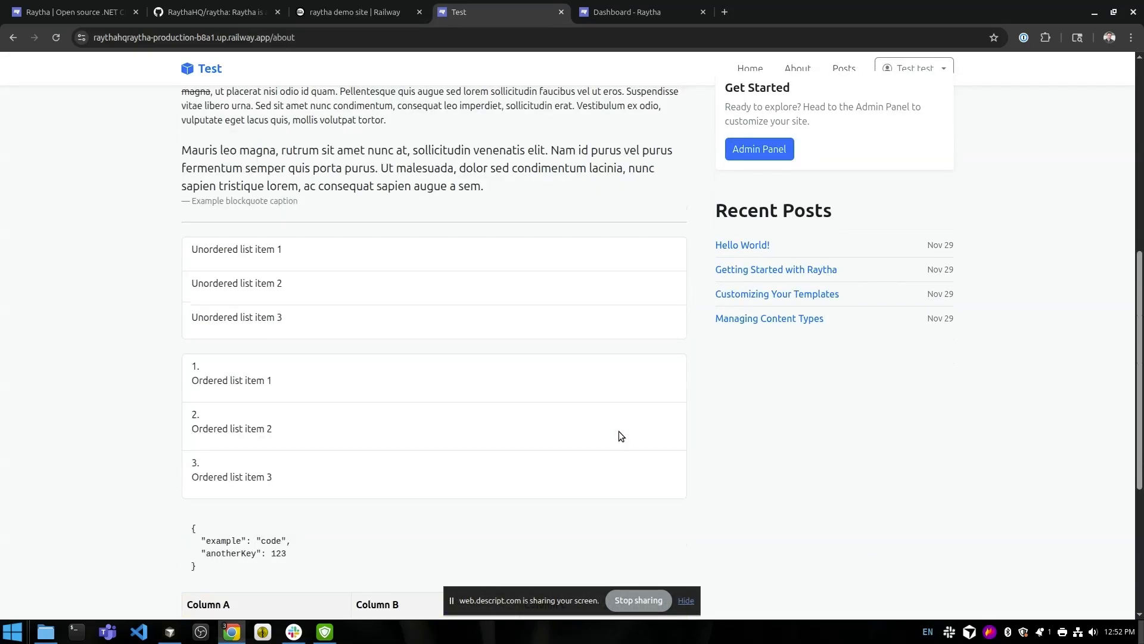
{"action": "scroll", "coordinate": [511, 291], "scroll_direction": "up", "scroll_amount": 7}
{"action": "scroll", "coordinate": [477, 355], "scroll_direction": "down", "scroll_amount": 2}
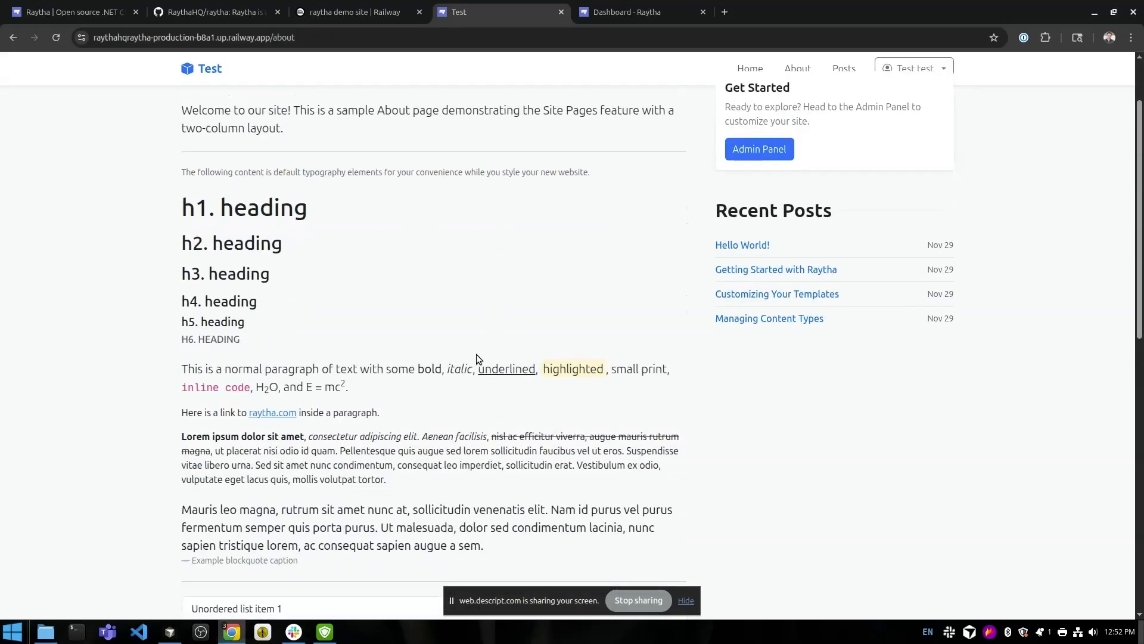
{"action": "scroll", "coordinate": [524, 372], "scroll_direction": "up", "scroll_amount": 3}
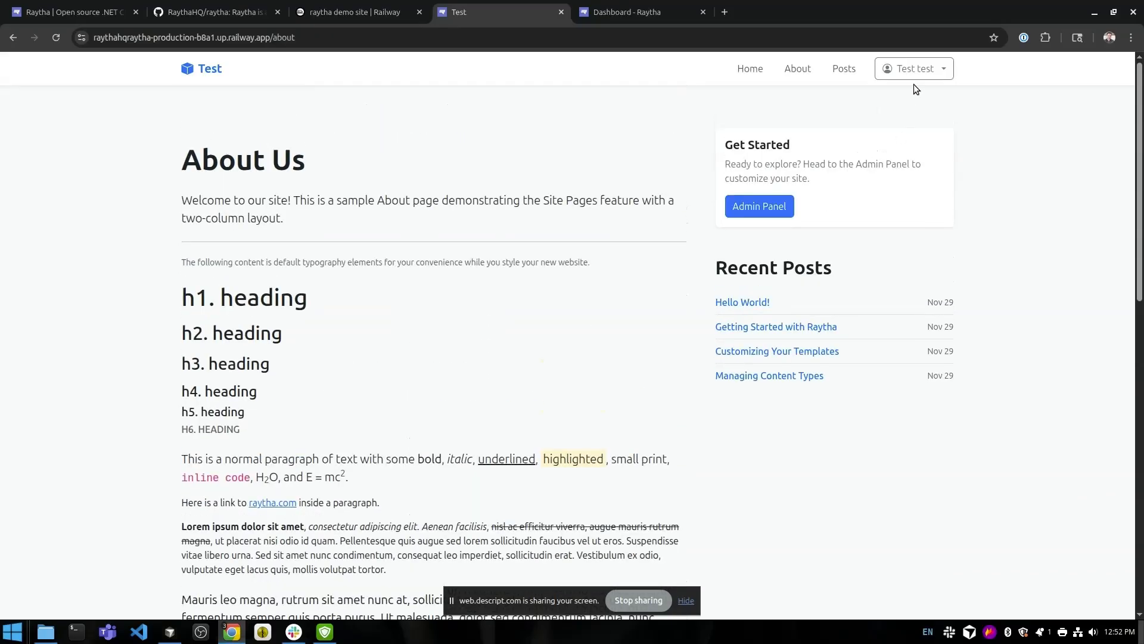
{"action": "scroll", "coordinate": [762, 322], "scroll_direction": "down", "scroll_amount": 3}
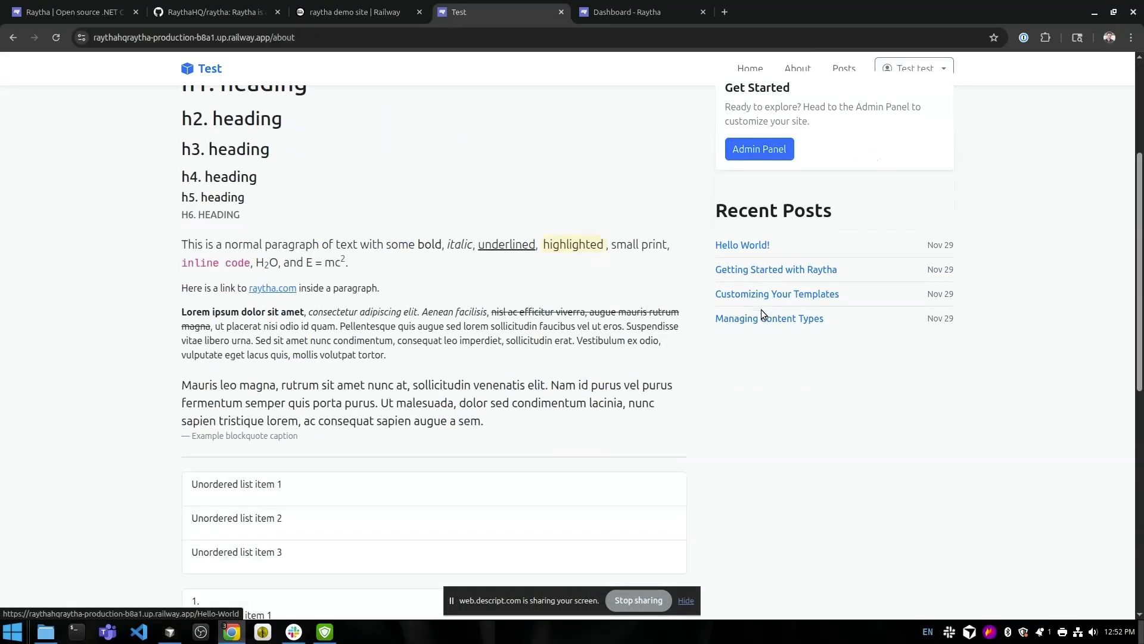
Read the Hello World! post from the site's posts list and return to the home page.
{"action": "left_click", "coordinate": [842, 68]}
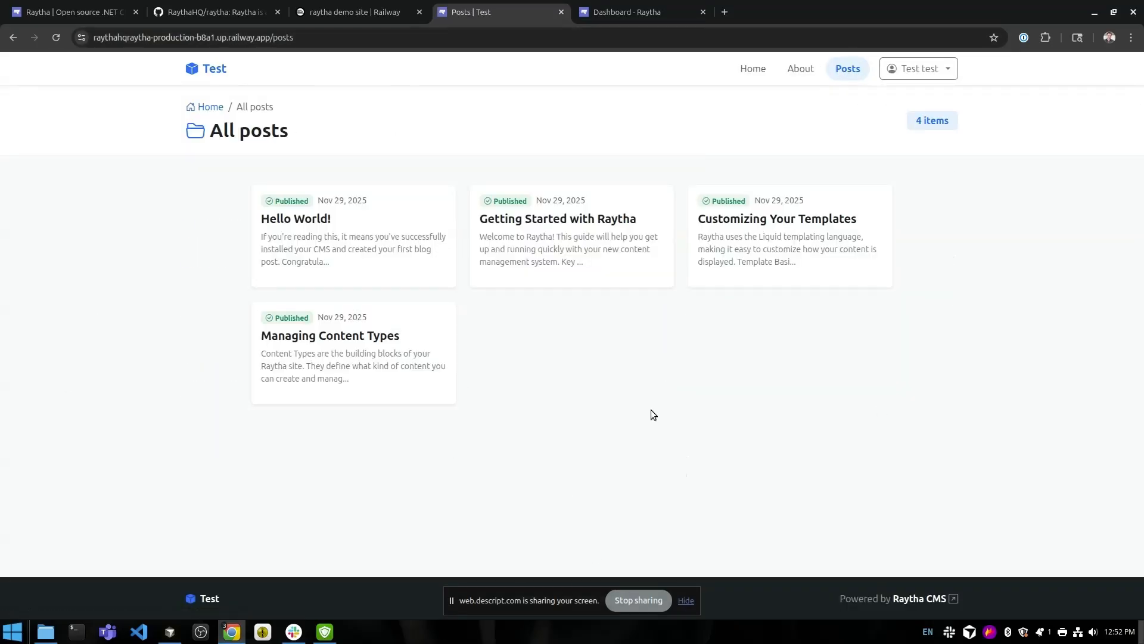
{"action": "left_click", "coordinate": [362, 253]}
{"action": "scroll", "coordinate": [659, 340], "scroll_direction": "down", "scroll_amount": 4}
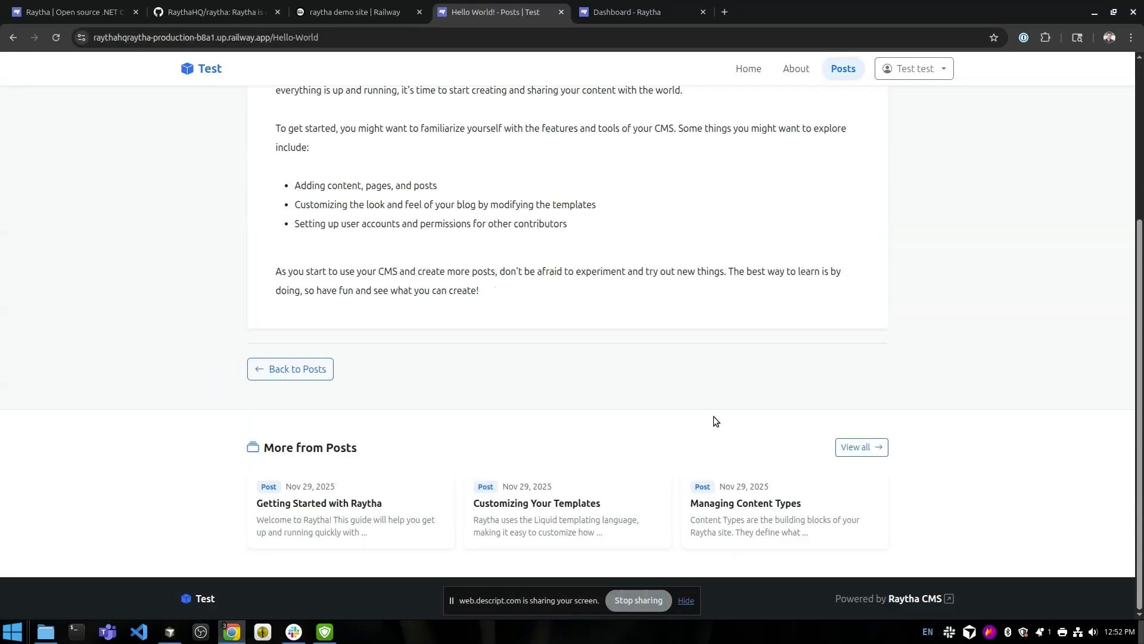
{"action": "scroll", "coordinate": [713, 416], "scroll_direction": "up", "scroll_amount": 4}
{"action": "left_click", "coordinate": [267, 110]}
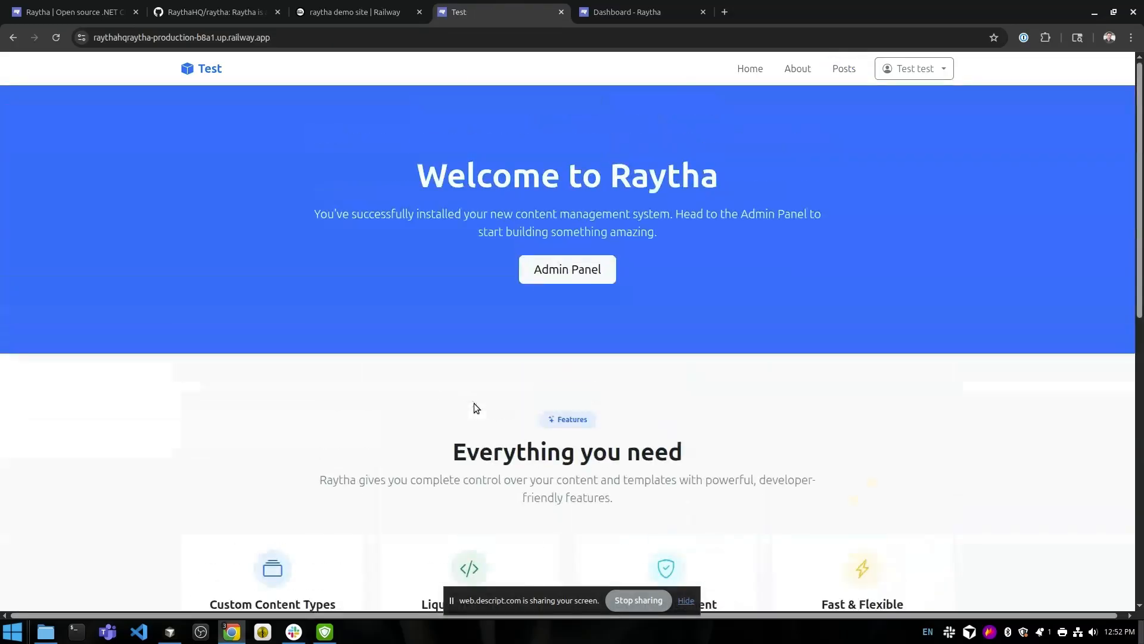
Enter the site's admin panel and open the Site Pages list.
{"action": "left_click", "coordinate": [914, 68]}
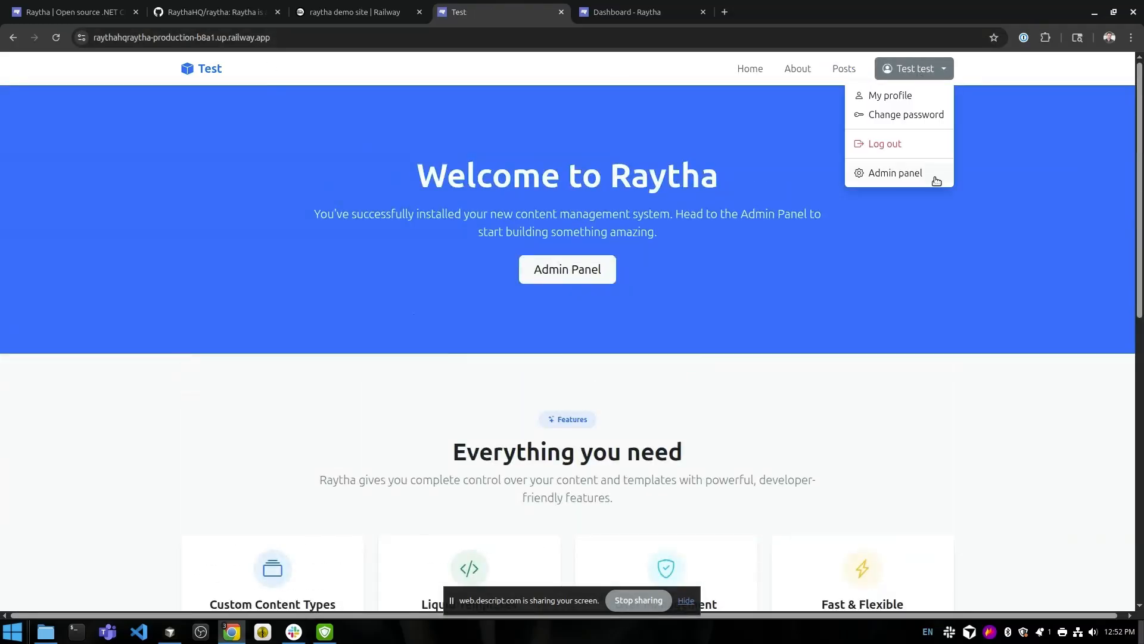
{"action": "left_click", "coordinate": [933, 175]}
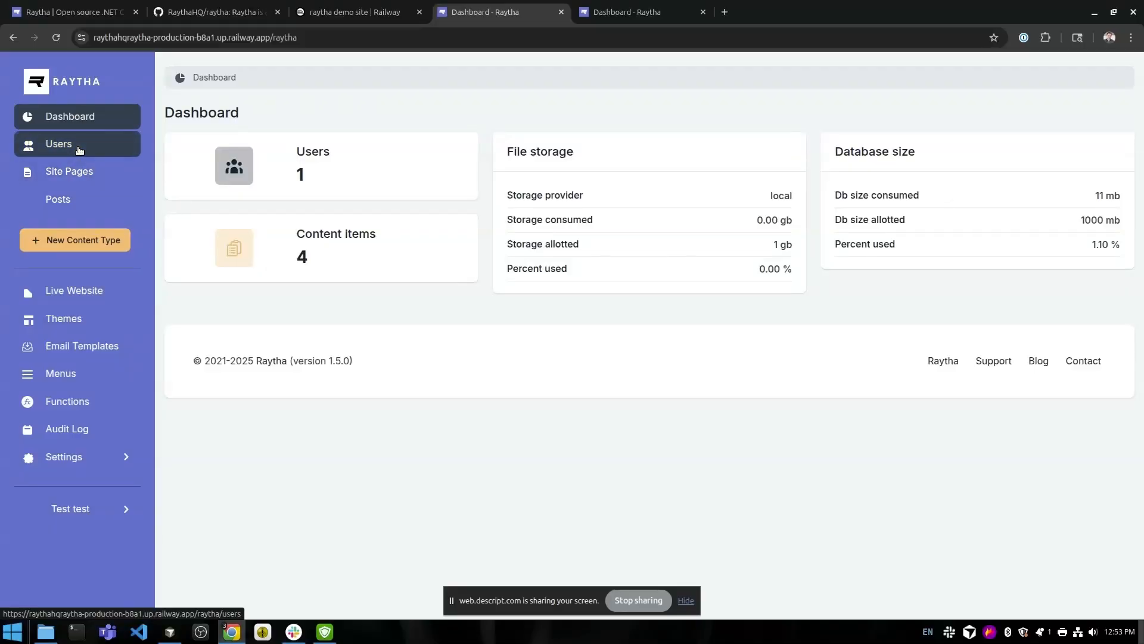
{"action": "left_click", "coordinate": [92, 174]}
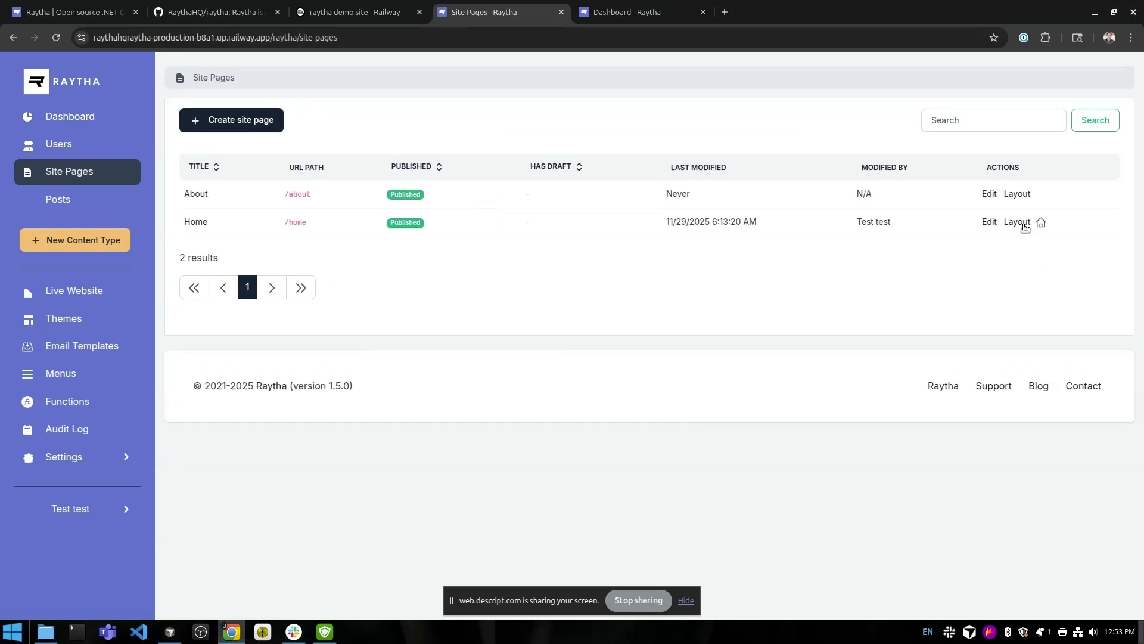
Open the Home site page for editing and review its title, route path and template settings.
{"action": "left_click", "coordinate": [989, 222]}
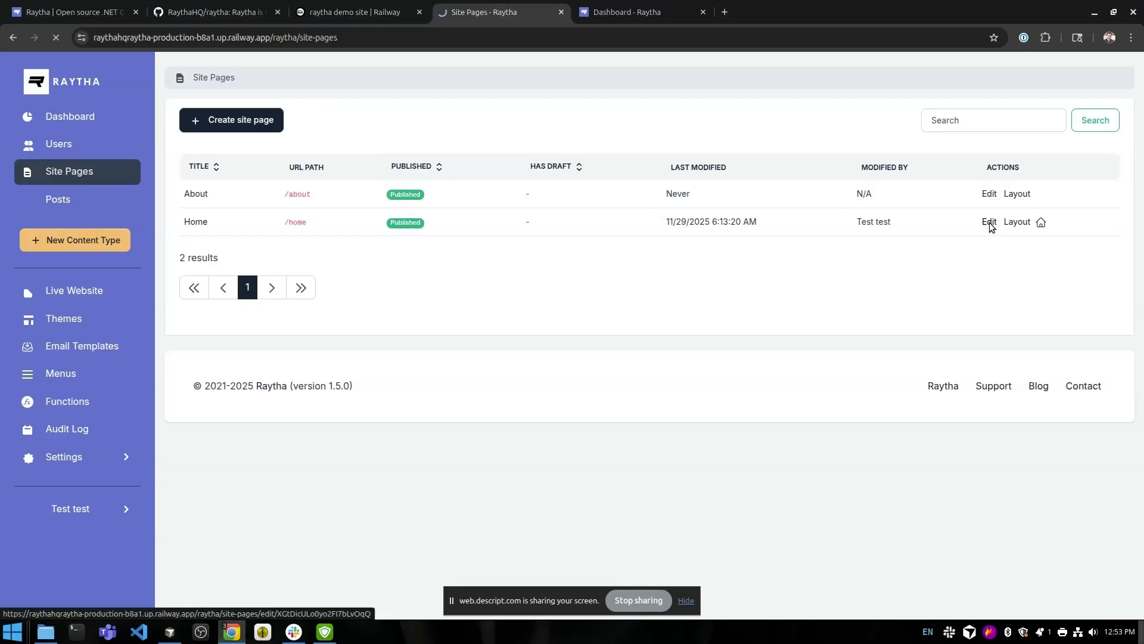
{"action": "scroll", "coordinate": [822, 457], "scroll_direction": "down", "scroll_amount": 3}
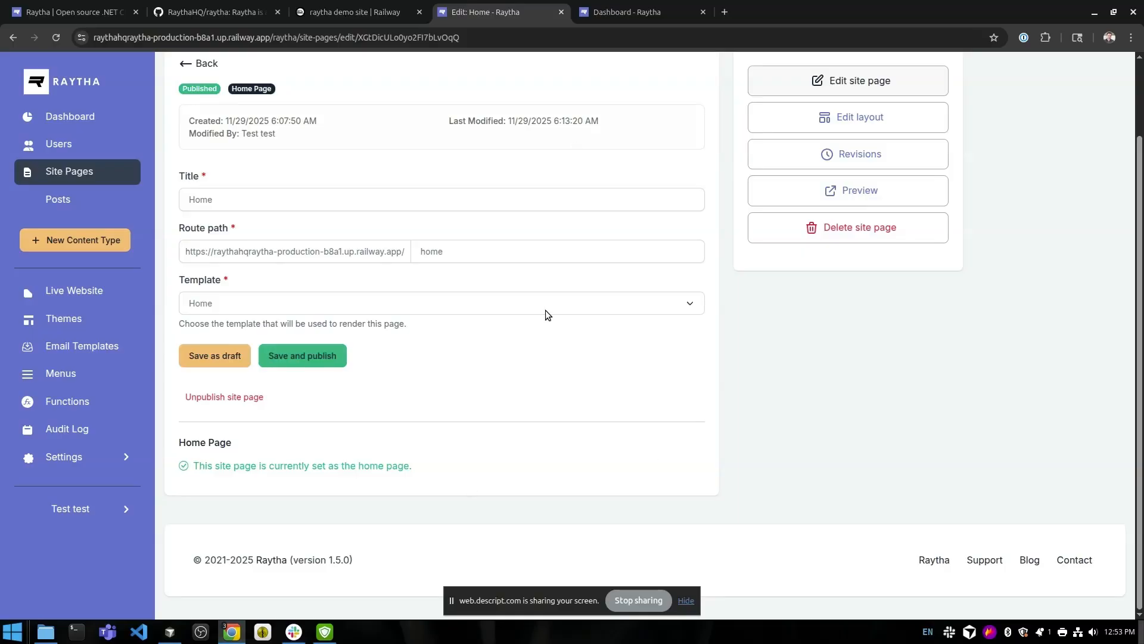
{"action": "scroll", "coordinate": [547, 314], "scroll_direction": "up", "scroll_amount": 3}
Open the layout of the Home page and look through its widget sections.
{"action": "left_click", "coordinate": [766, 204]}
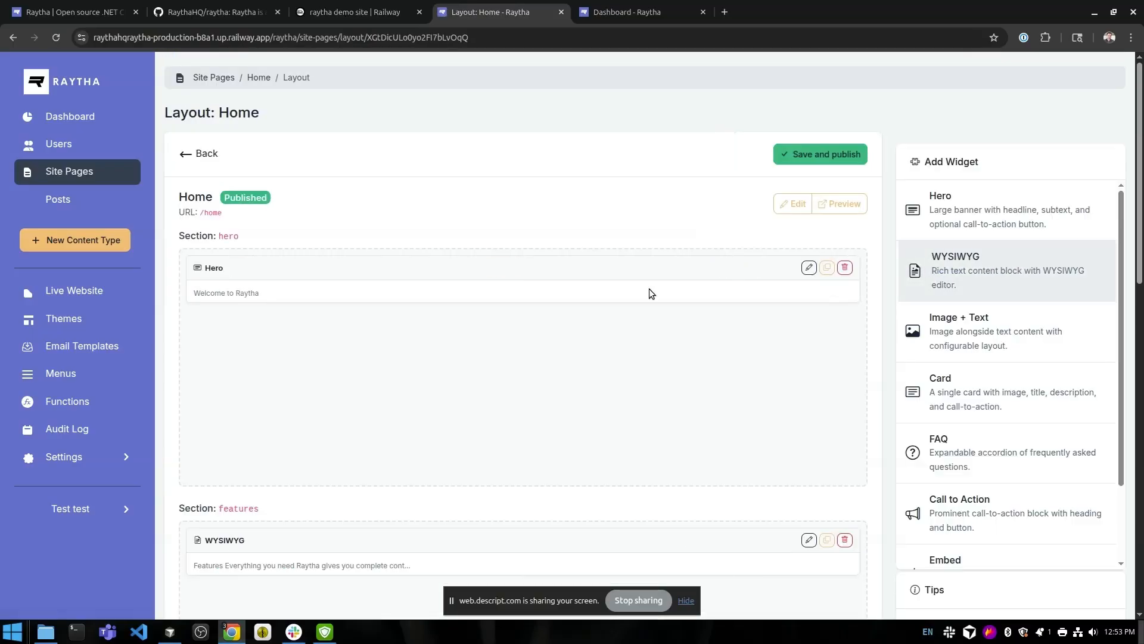
{"action": "scroll", "coordinate": [504, 413], "scroll_direction": "down", "scroll_amount": 2}
{"action": "scroll", "coordinate": [709, 494], "scroll_direction": "up", "scroll_amount": 2}
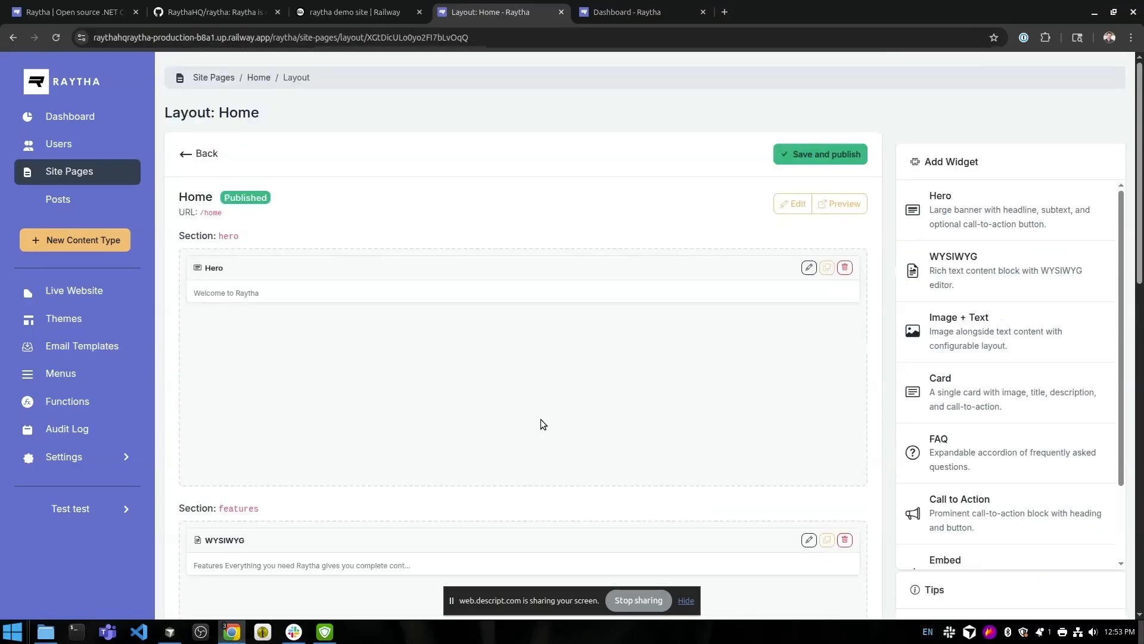
{"action": "scroll", "coordinate": [541, 423], "scroll_direction": "down", "scroll_amount": 10}
{"action": "scroll", "coordinate": [583, 436], "scroll_direction": "up", "scroll_amount": 10}
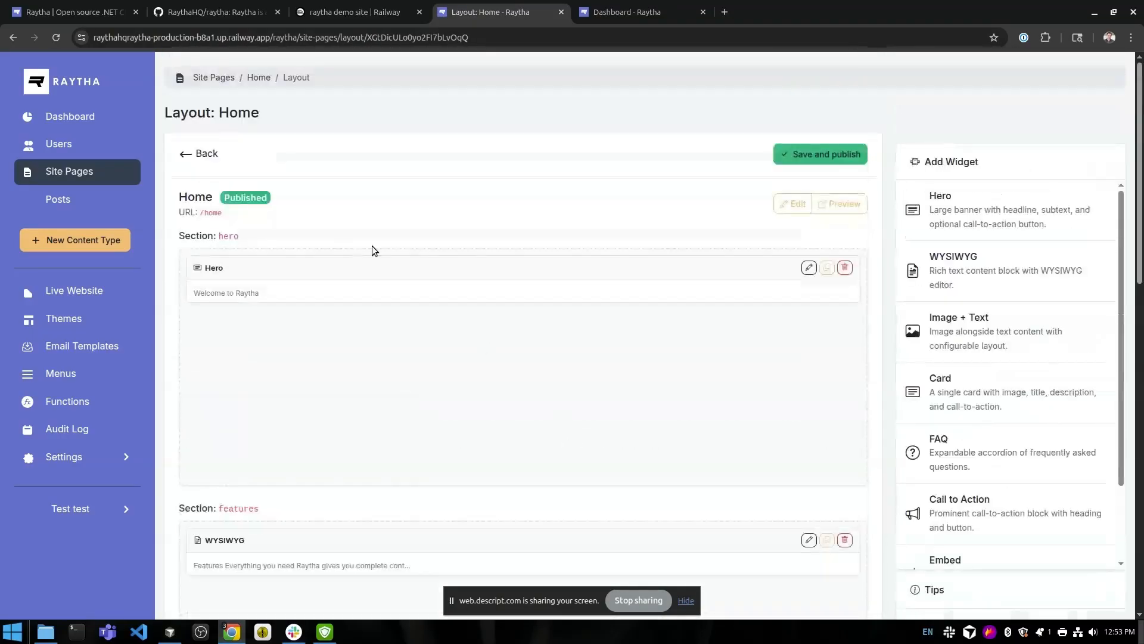
Return to the Home page's settings and view the templates offered, keeping the Home template.
{"action": "left_click", "coordinate": [790, 206]}
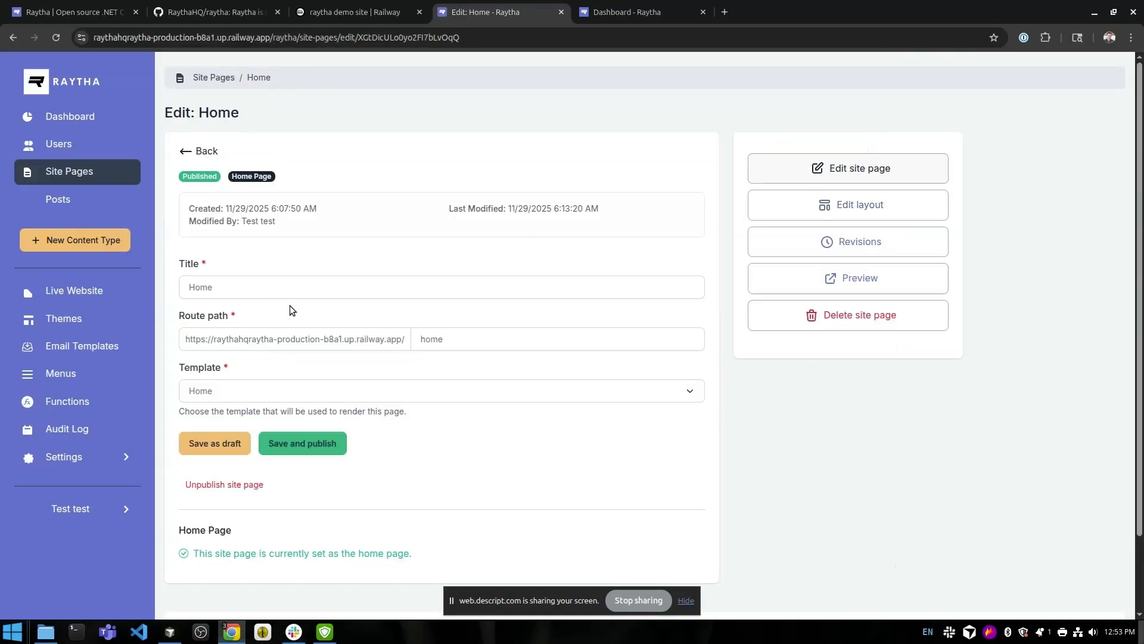
{"action": "scroll", "coordinate": [253, 303], "scroll_direction": "down", "scroll_amount": 1}
{"action": "left_click", "coordinate": [254, 319]}
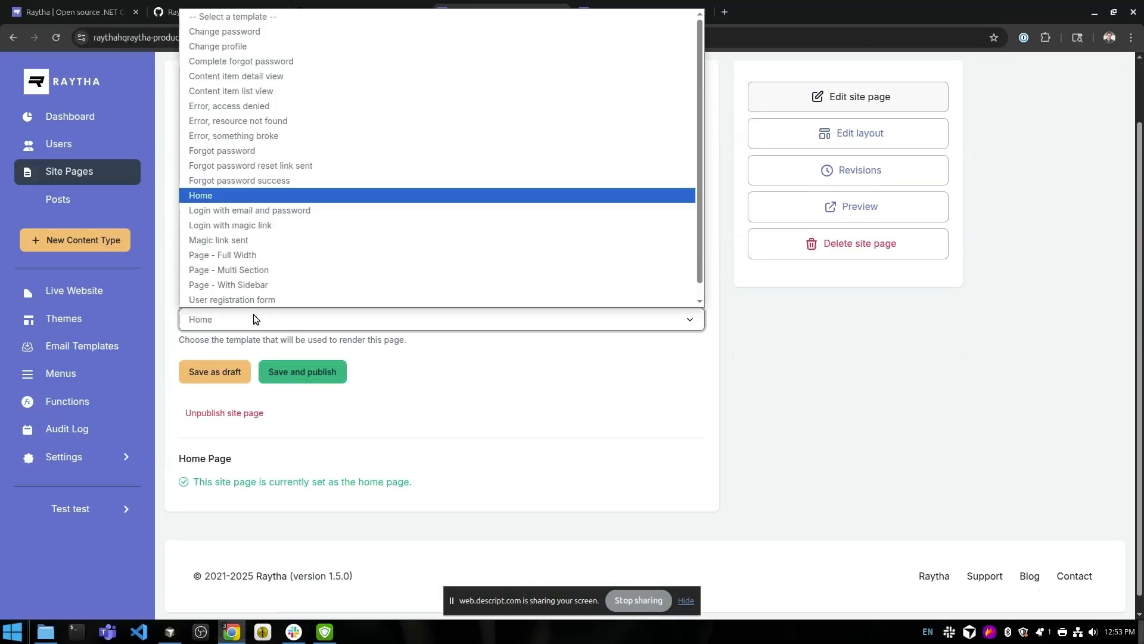
{"action": "left_click", "coordinate": [254, 316]}
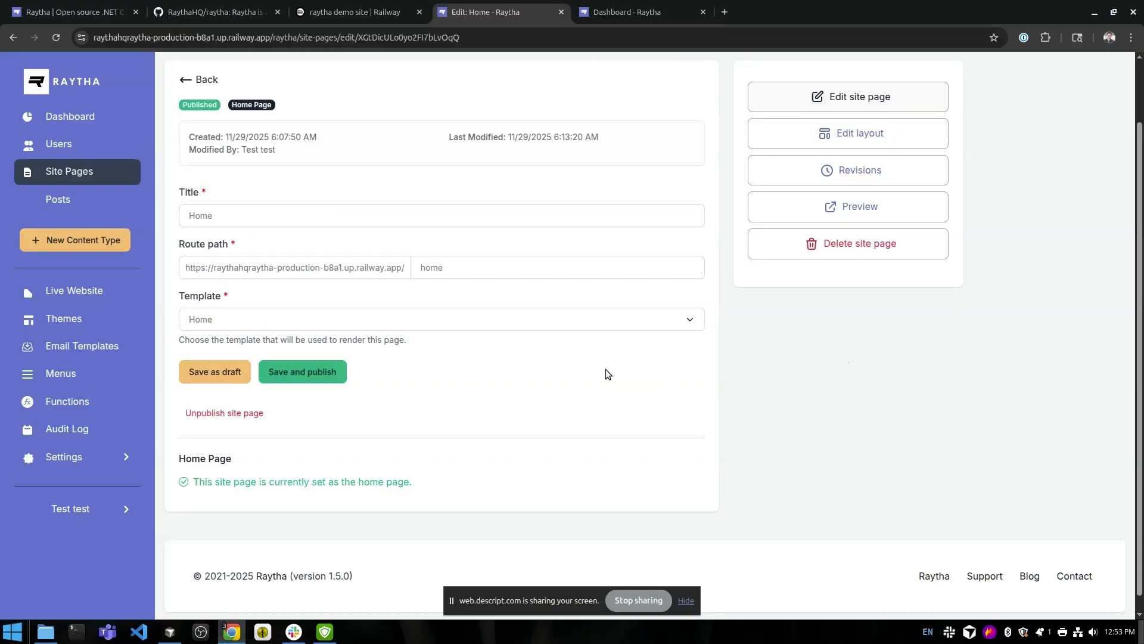
Reopen the Home page's layout and check its sections from hero down to cta.
{"action": "left_click", "coordinate": [840, 135]}
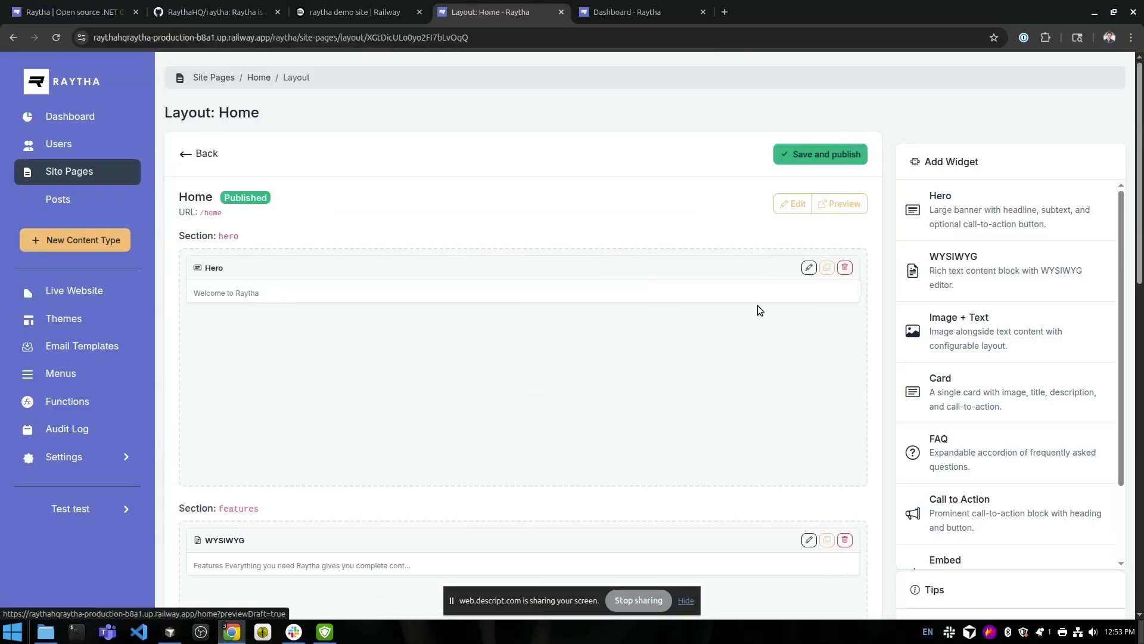
{"action": "scroll", "coordinate": [521, 452], "scroll_direction": "down", "scroll_amount": 10}
{"action": "scroll", "coordinate": [529, 459], "scroll_direction": "down", "scroll_amount": 3}
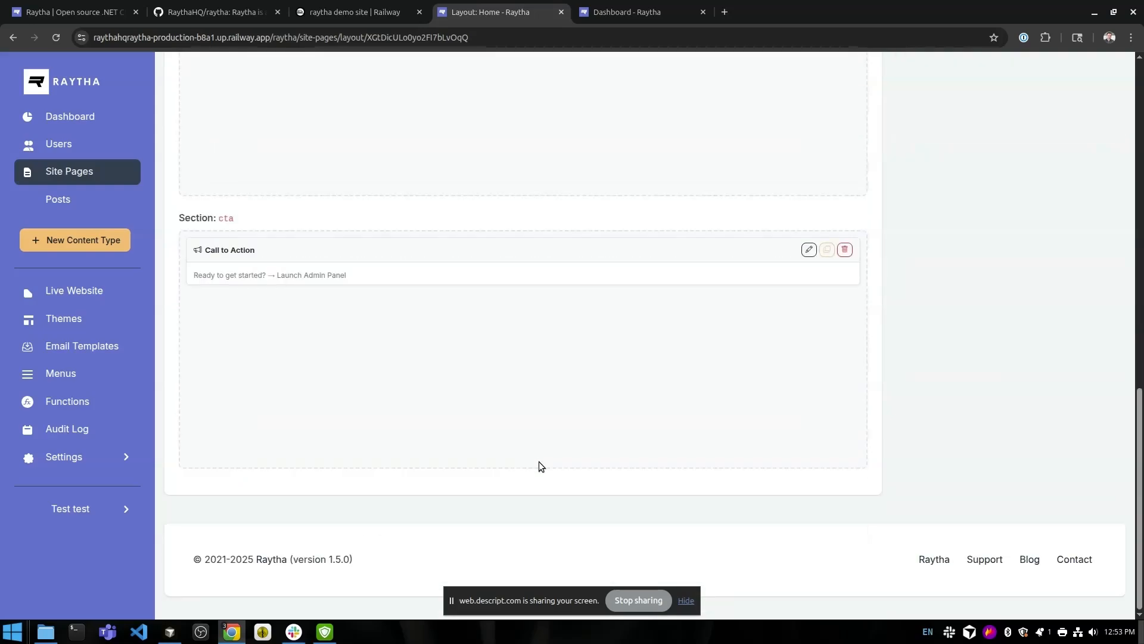
{"action": "scroll", "coordinate": [538, 465], "scroll_direction": "up", "scroll_amount": 12}
Preview the Home page and compare its rendered hero, features, latest posts and call-to-action sections with the layout.
{"action": "left_click", "coordinate": [839, 156]}
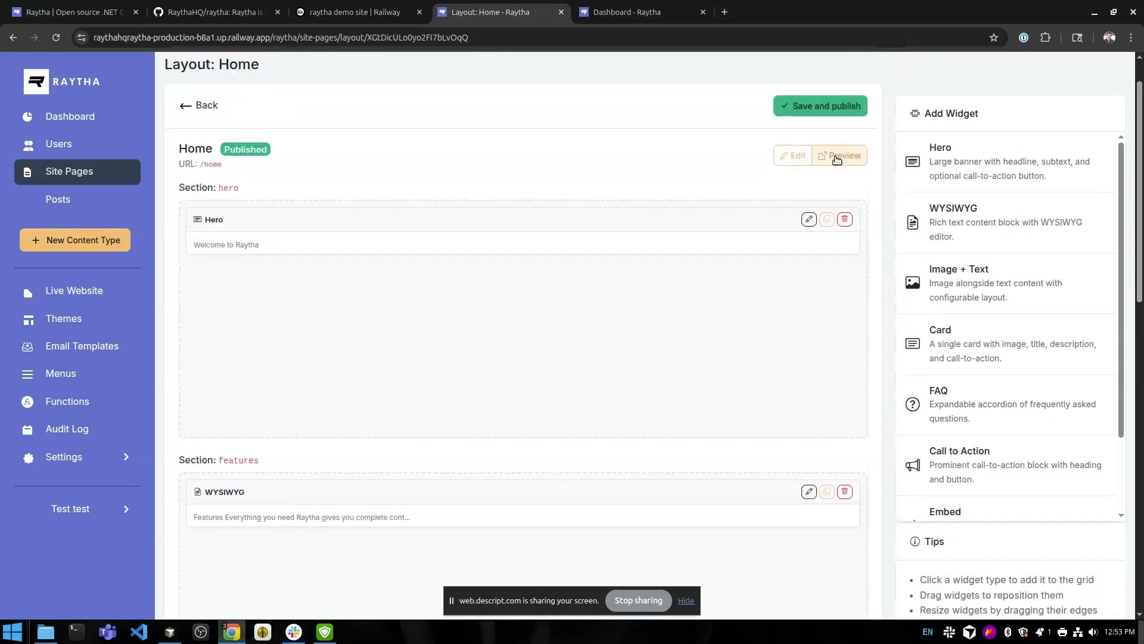
{"action": "scroll", "coordinate": [578, 417], "scroll_direction": "down", "scroll_amount": 10}
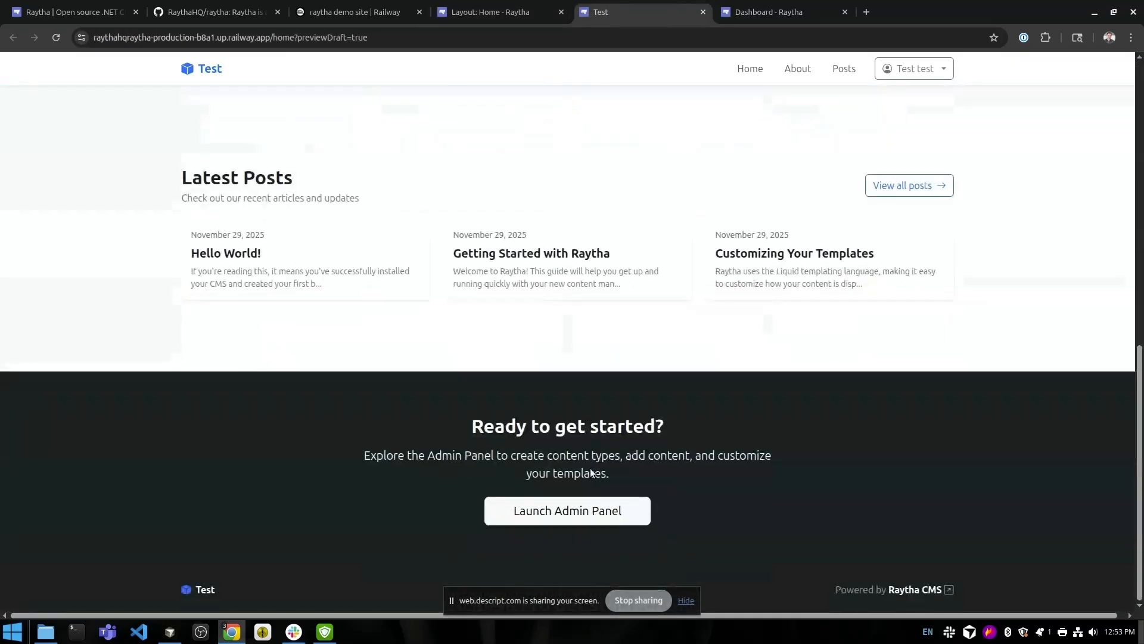
{"action": "scroll", "coordinate": [579, 456], "scroll_direction": "up", "scroll_amount": 10}
{"action": "scroll", "coordinate": [571, 404], "scroll_direction": "down", "scroll_amount": 3}
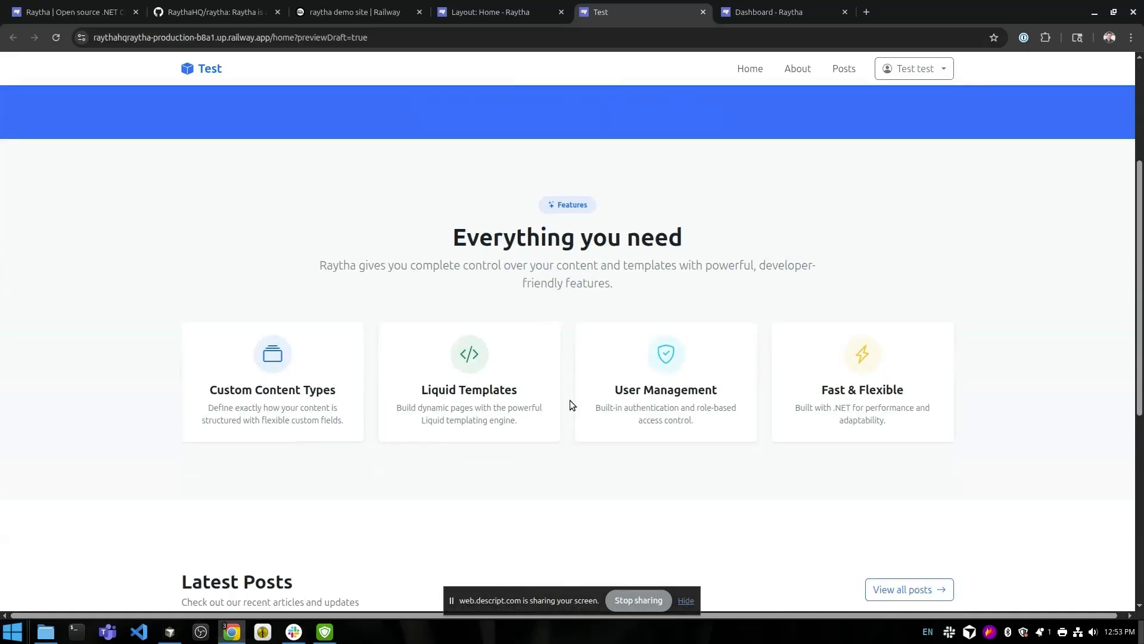
{"action": "scroll", "coordinate": [465, 348], "scroll_direction": "down", "scroll_amount": 5}
{"action": "scroll", "coordinate": [485, 396], "scroll_direction": "down", "scroll_amount": 2}
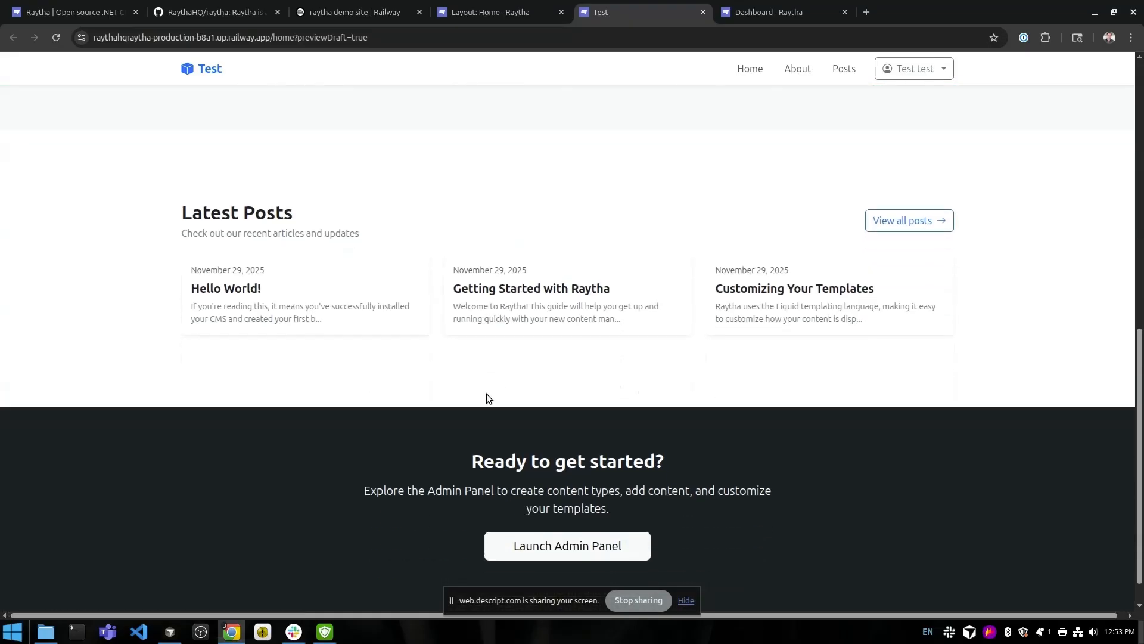
{"action": "scroll", "coordinate": [246, 344], "scroll_direction": "up", "scroll_amount": 2}
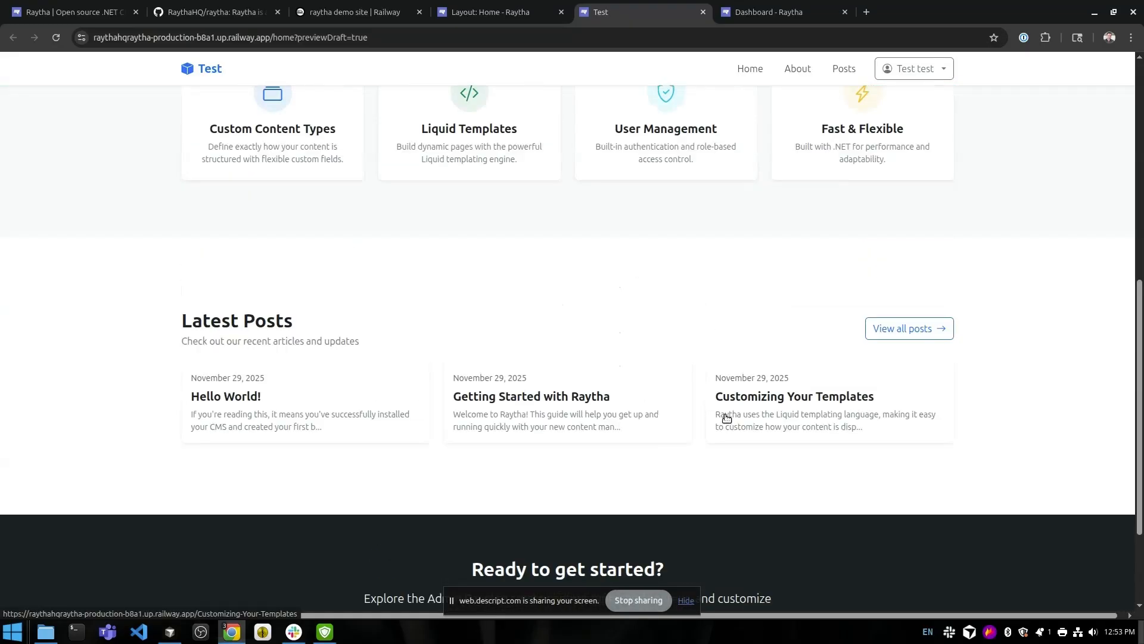
View all posts from the preview's Latest Posts section, then return to the Home page's layout editor.
{"action": "scroll", "coordinate": [511, 409], "scroll_direction": "down", "scroll_amount": 3}
{"action": "left_click", "coordinate": [903, 189]}
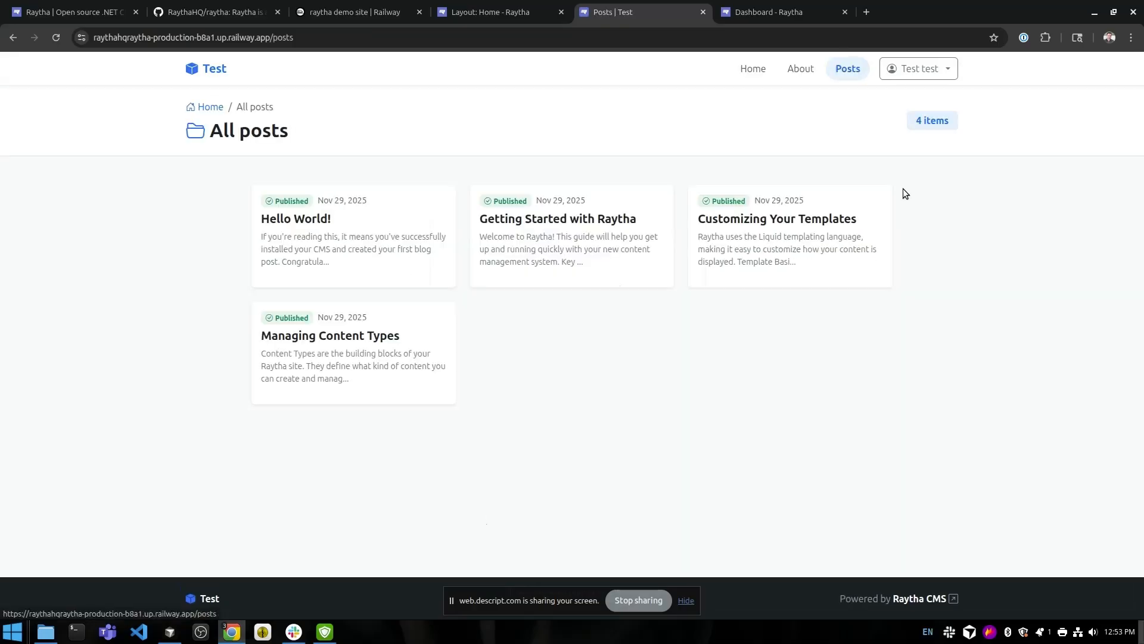
{"action": "key", "text": "alt+Left"}
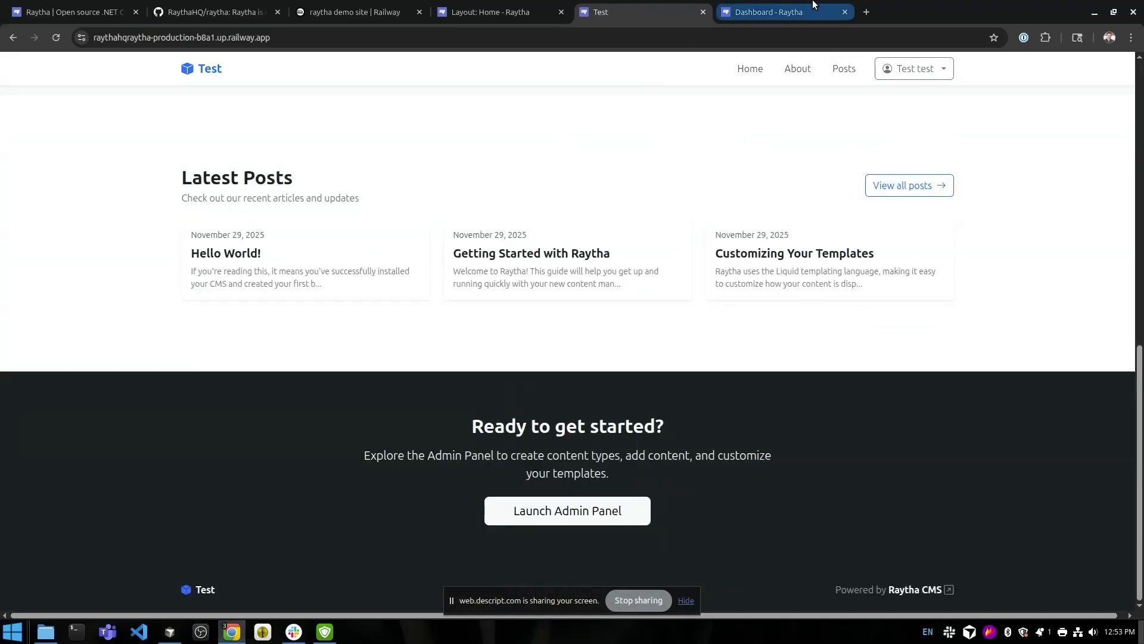
{"action": "left_click", "coordinate": [533, 5]}
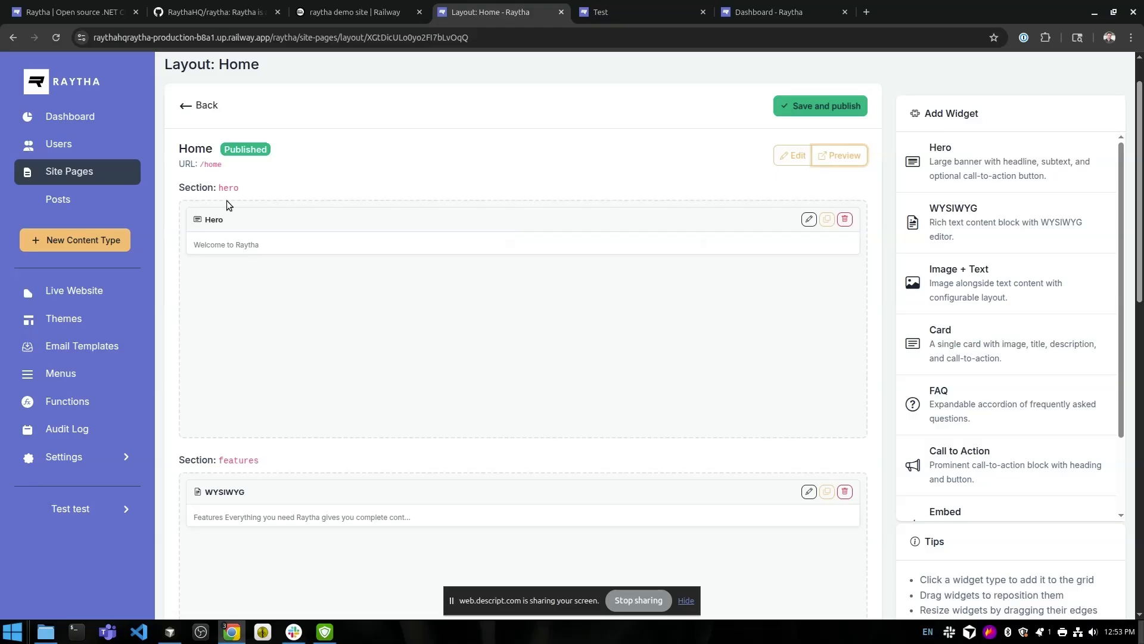
Open the Hero widget's settings from the Home layout, review its content, appearance and button options, and return to the layout.
{"action": "scroll", "coordinate": [226, 201], "scroll_direction": "down", "scroll_amount": 15}
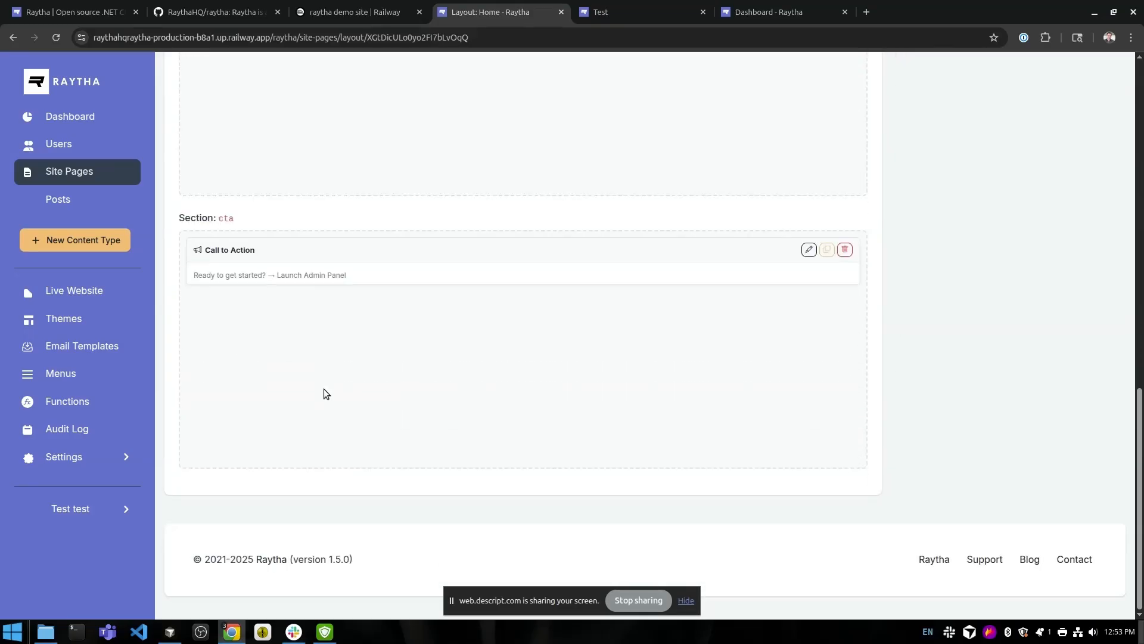
{"action": "scroll", "coordinate": [385, 403], "scroll_direction": "up", "scroll_amount": 15}
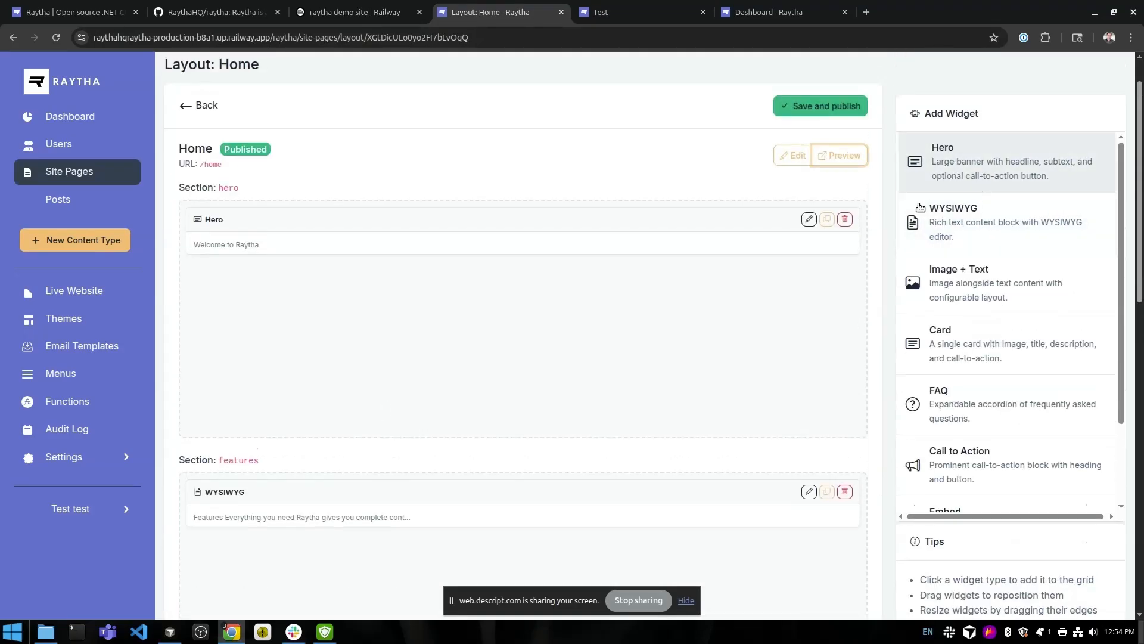
{"action": "left_click", "coordinate": [808, 218]}
{"action": "scroll", "coordinate": [418, 328], "scroll_direction": "down", "scroll_amount": 3}
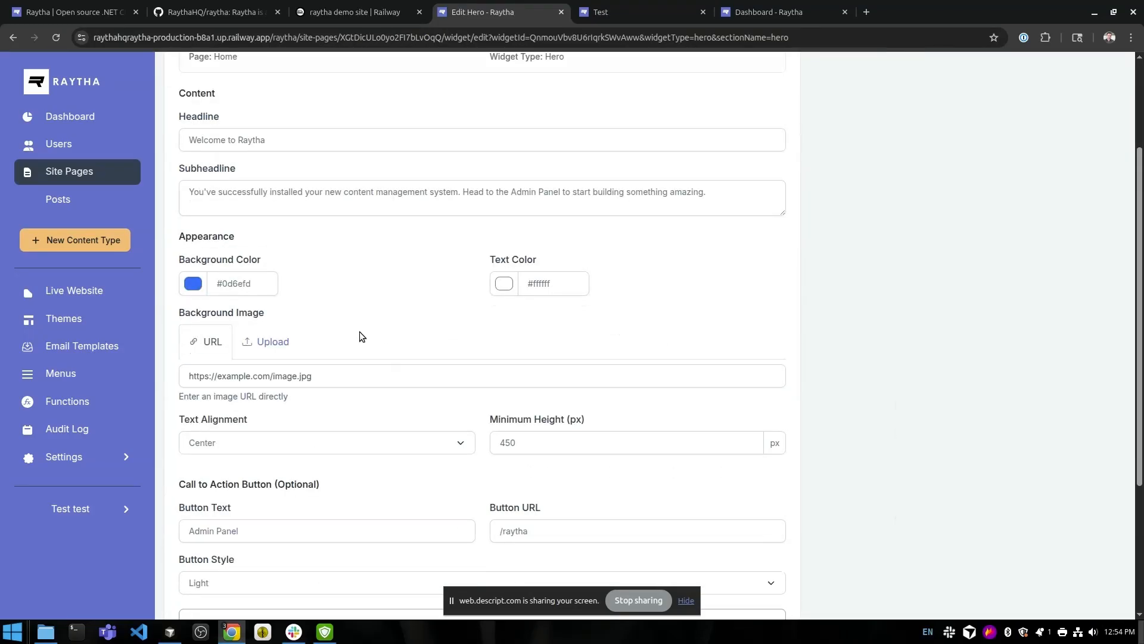
{"action": "scroll", "coordinate": [375, 325], "scroll_direction": "down", "scroll_amount": 1}
{"action": "scroll", "coordinate": [378, 328], "scroll_direction": "up", "scroll_amount": 4}
{"action": "scroll", "coordinate": [378, 327], "scroll_direction": "down", "scroll_amount": 6}
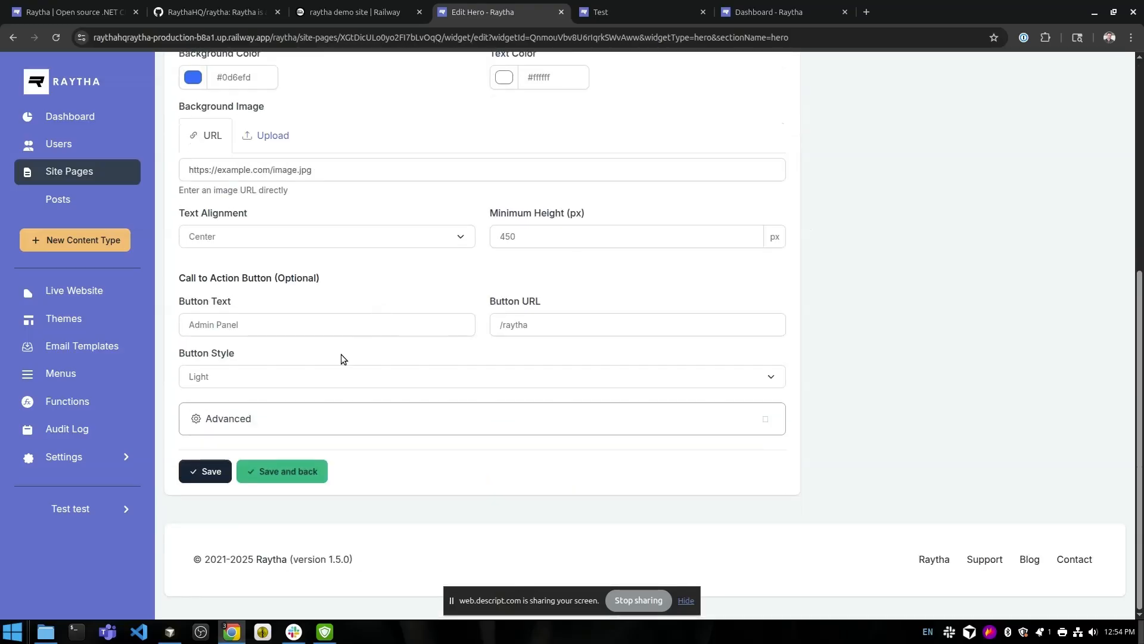
{"action": "scroll", "coordinate": [341, 354], "scroll_direction": "up", "scroll_amount": 10}
{"action": "left_click", "coordinate": [189, 222]}
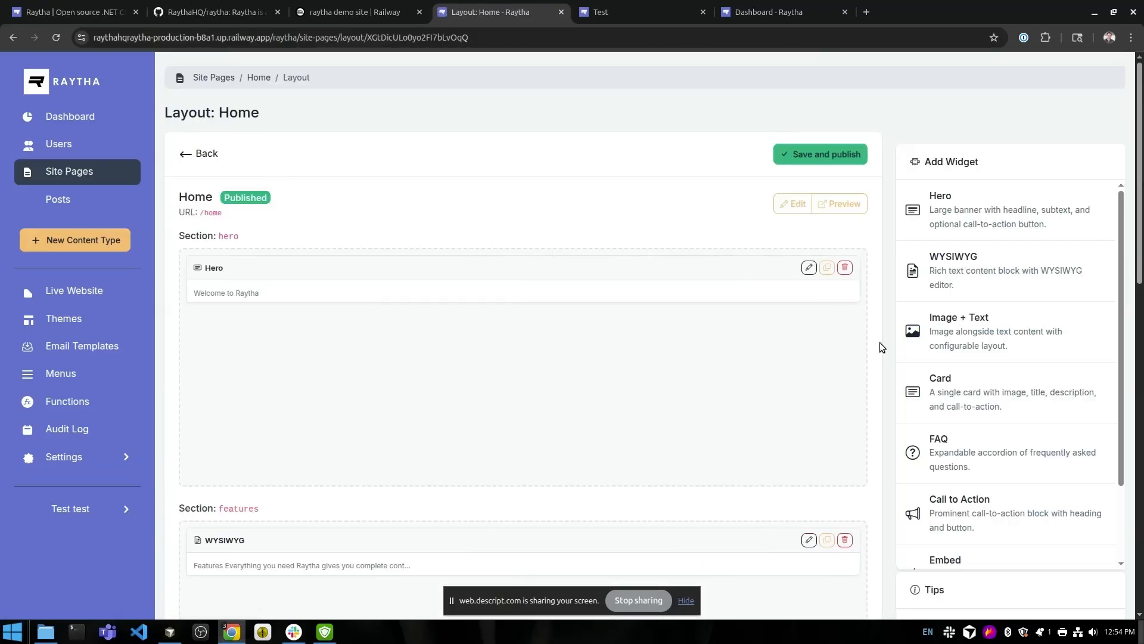
Browse the available widget types and compare the content section's Content List widget with the Latest Posts area on the live site.
{"action": "scroll", "coordinate": [993, 504], "scroll_direction": "down", "scroll_amount": 2}
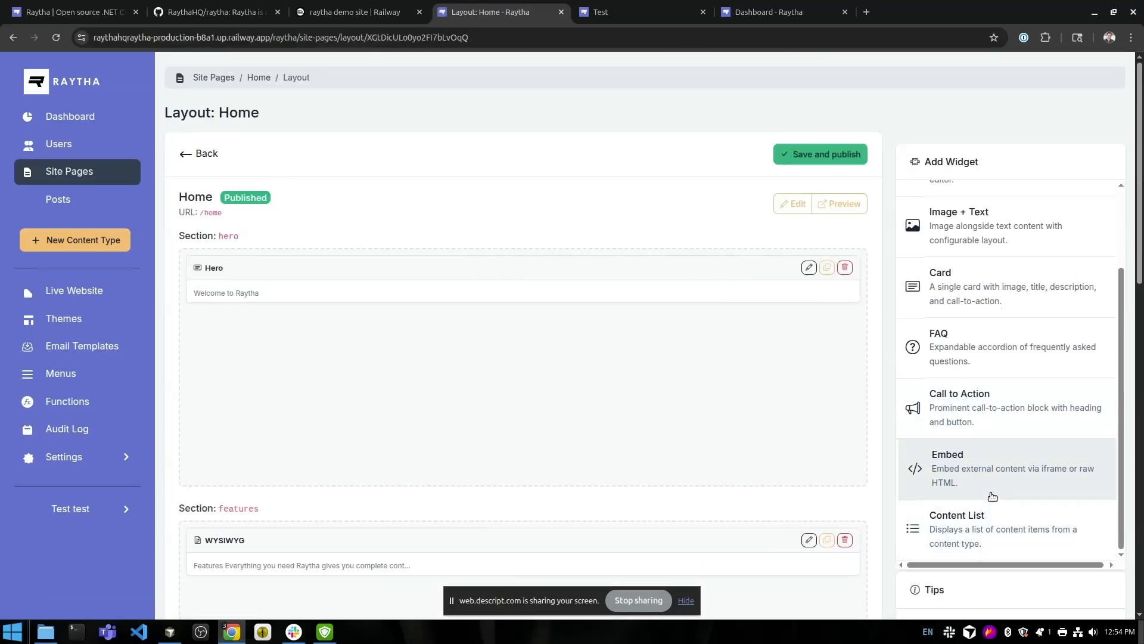
{"action": "scroll", "coordinate": [789, 465], "scroll_direction": "down", "scroll_amount": 12}
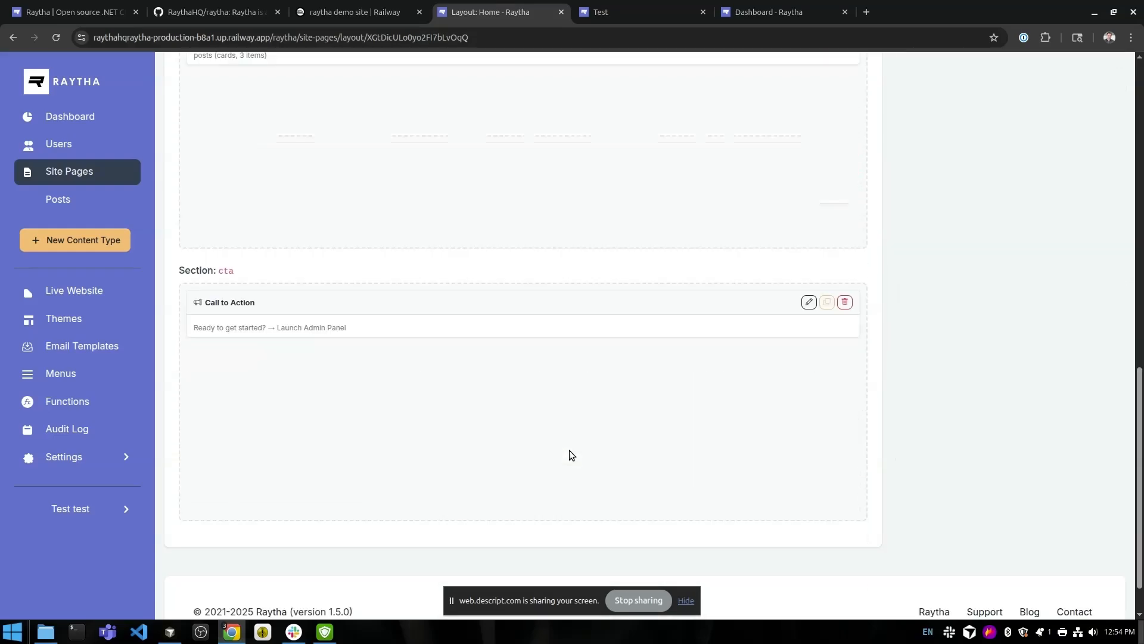
{"action": "scroll", "coordinate": [570, 452], "scroll_direction": "up", "scroll_amount": 5}
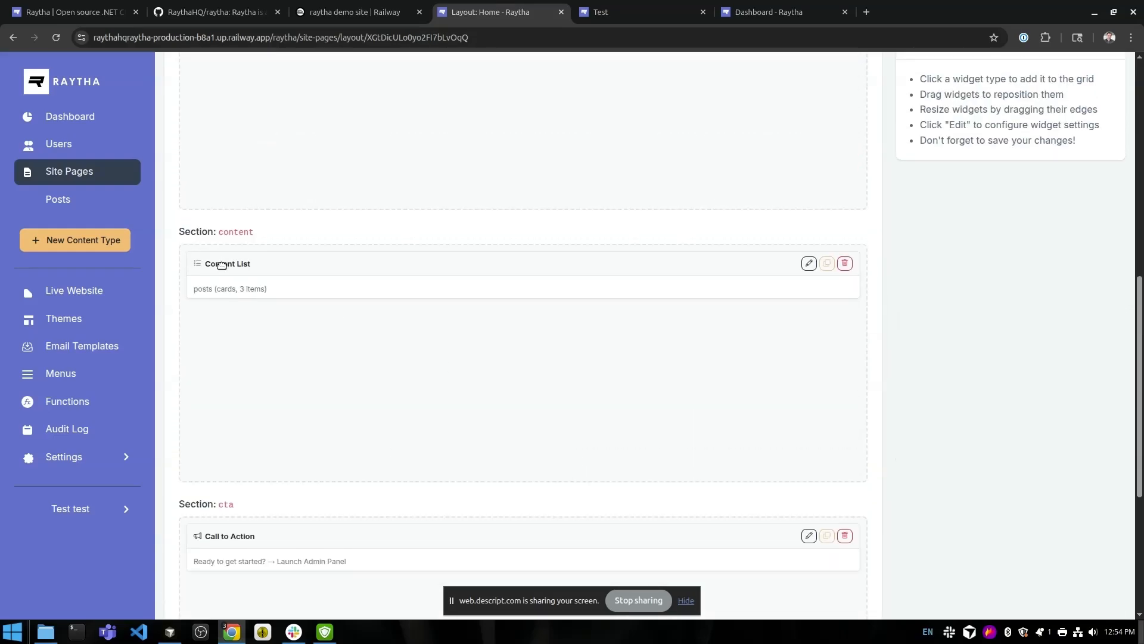
{"action": "left_click", "coordinate": [633, 4]}
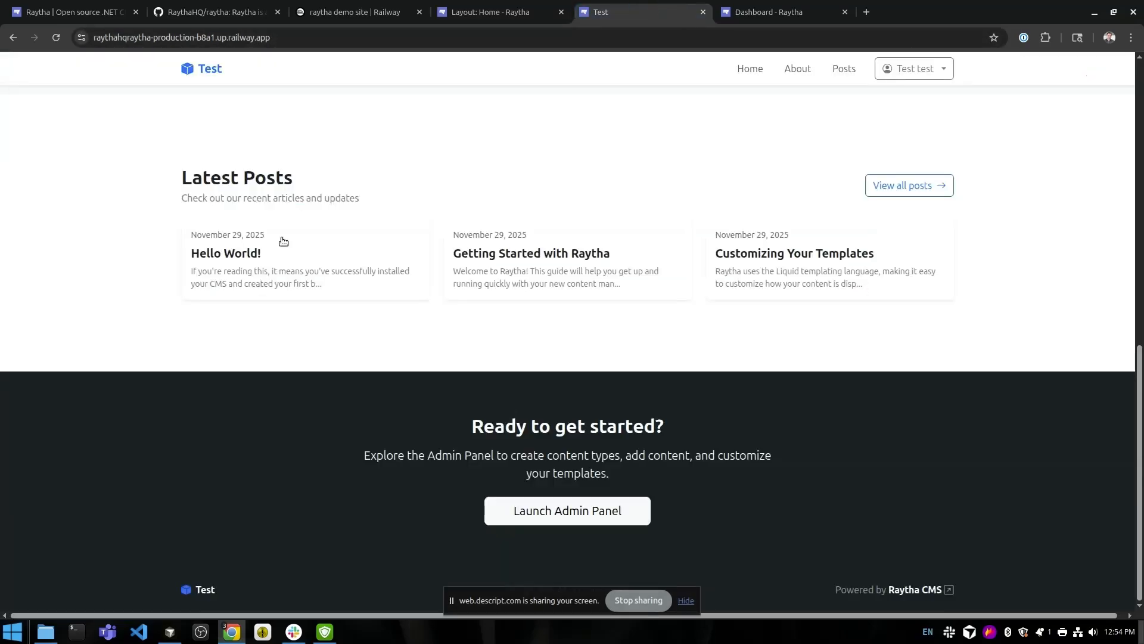
{"action": "left_click", "coordinate": [517, 4]}
Open the Content List widget's settings and review its content source, display options and available views, keeping the view unchanged.
{"action": "left_click", "coordinate": [811, 265]}
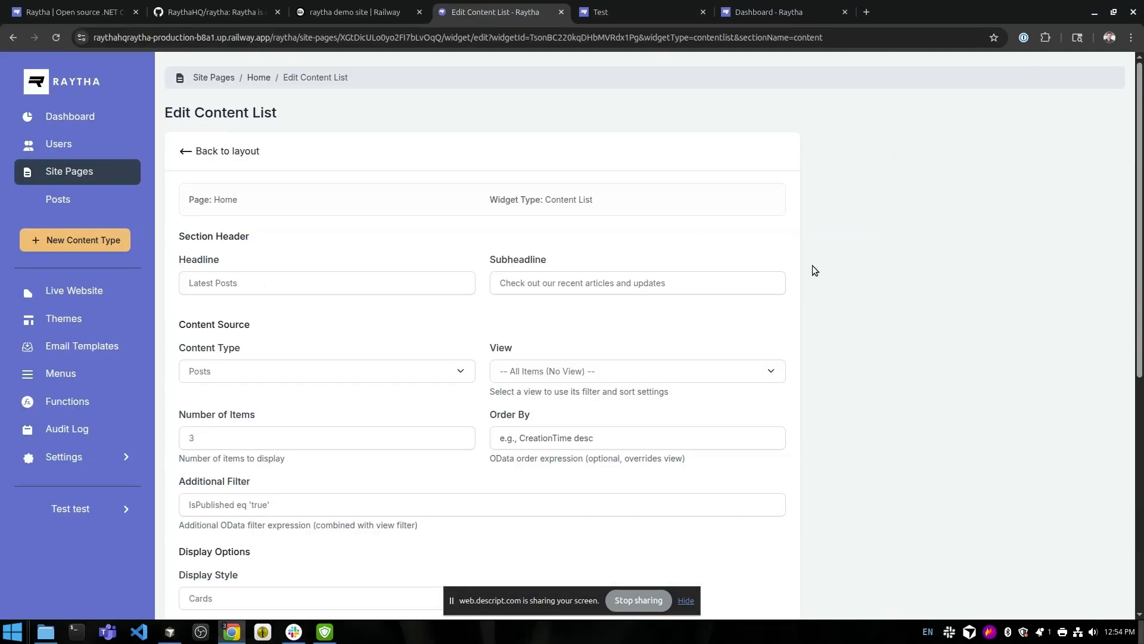
{"action": "scroll", "coordinate": [950, 469], "scroll_direction": "down", "scroll_amount": 4}
{"action": "scroll", "coordinate": [443, 432], "scroll_direction": "down", "scroll_amount": 4}
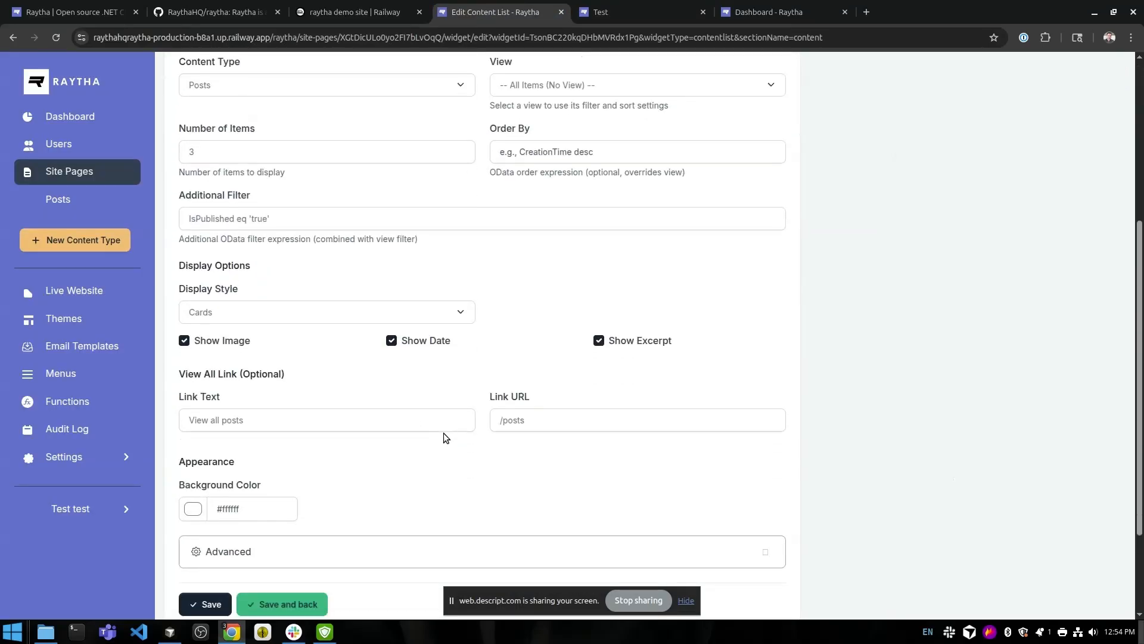
{"action": "scroll", "coordinate": [443, 433], "scroll_direction": "up", "scroll_amount": 6}
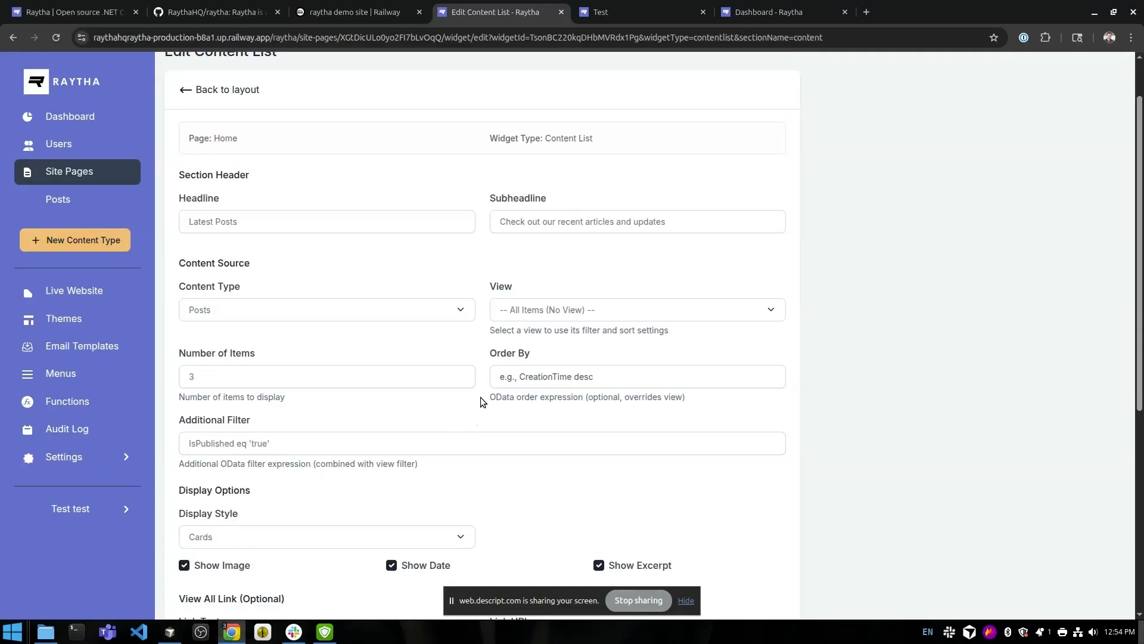
{"action": "left_click", "coordinate": [549, 317]}
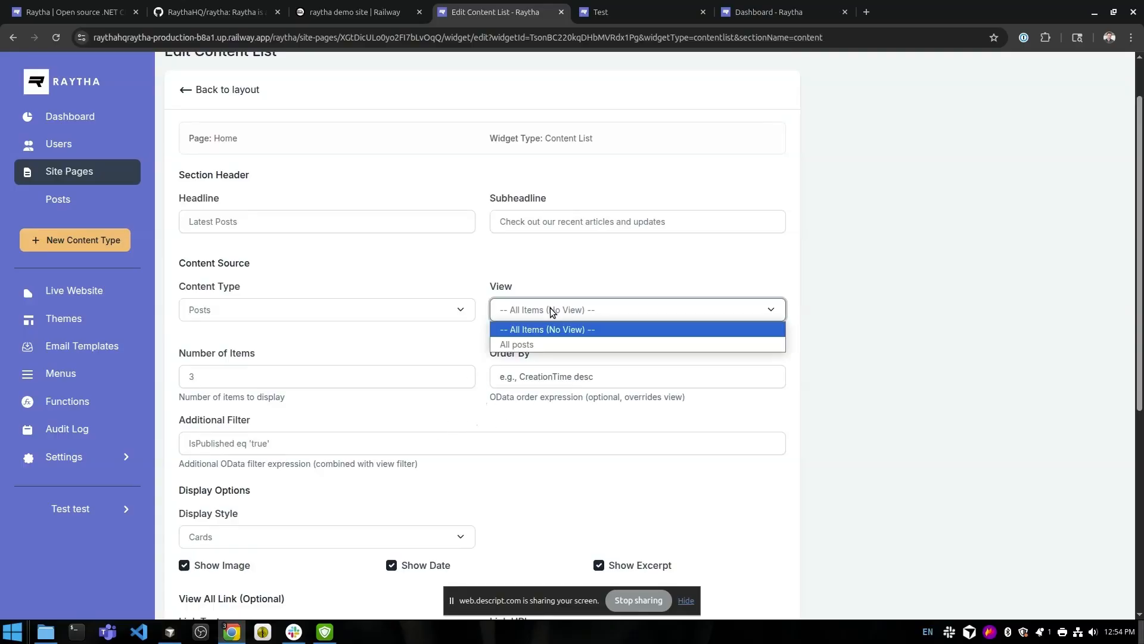
{"action": "left_click", "coordinate": [885, 325]}
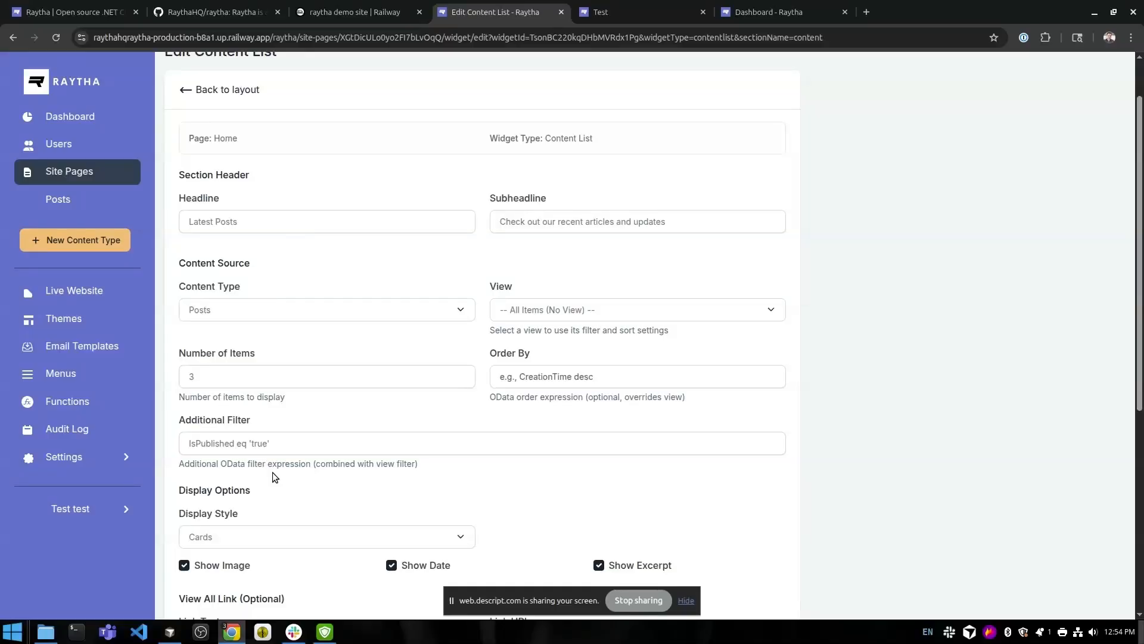
Change the Content List widget's display style to List and save it, returning to the Home layout.
{"action": "scroll", "coordinate": [275, 477], "scroll_direction": "down", "scroll_amount": 2}
{"action": "left_click", "coordinate": [227, 393]}
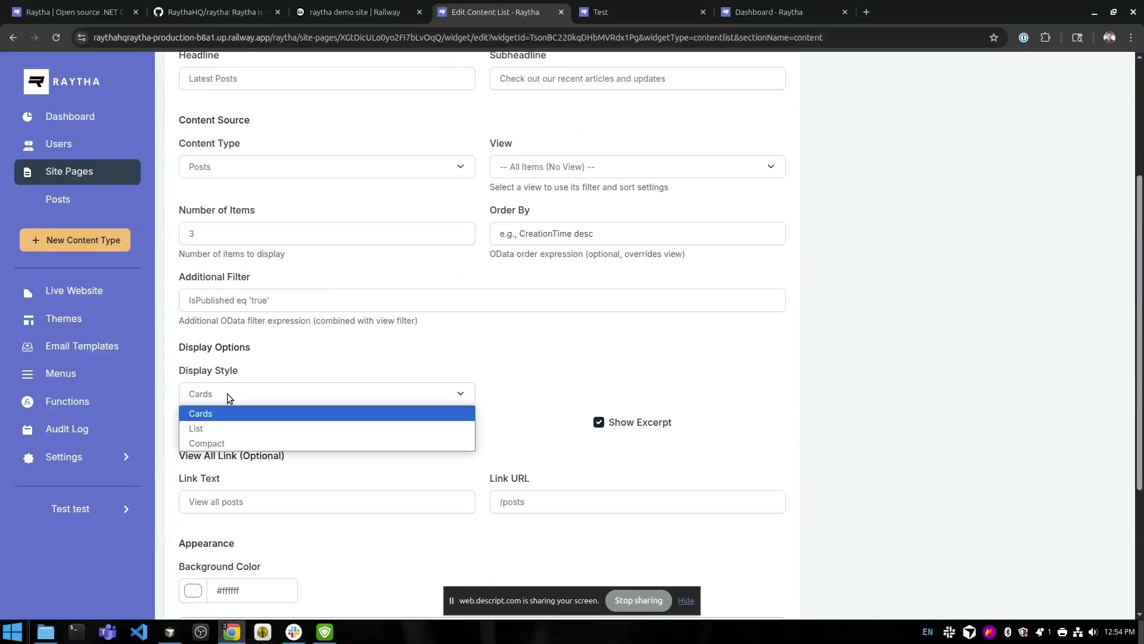
{"action": "left_click", "coordinate": [230, 430]}
{"action": "scroll", "coordinate": [476, 477], "scroll_direction": "down", "scroll_amount": 3}
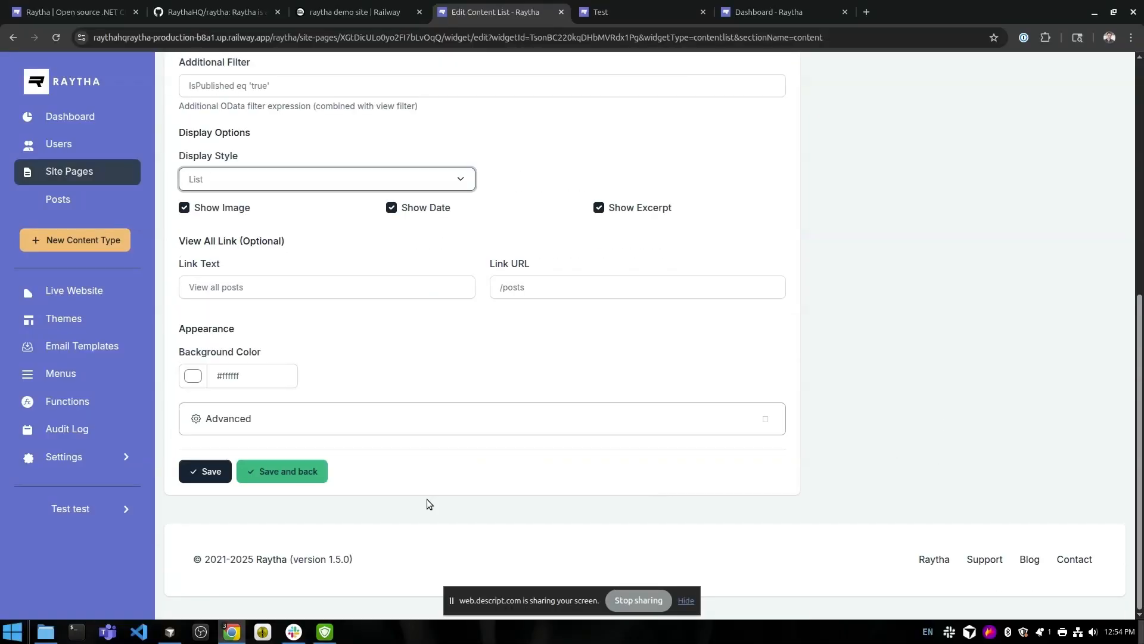
{"action": "left_click", "coordinate": [289, 474]}
Preview the Home page draft and check how the Latest Posts section is rendered.
{"action": "left_click", "coordinate": [840, 248]}
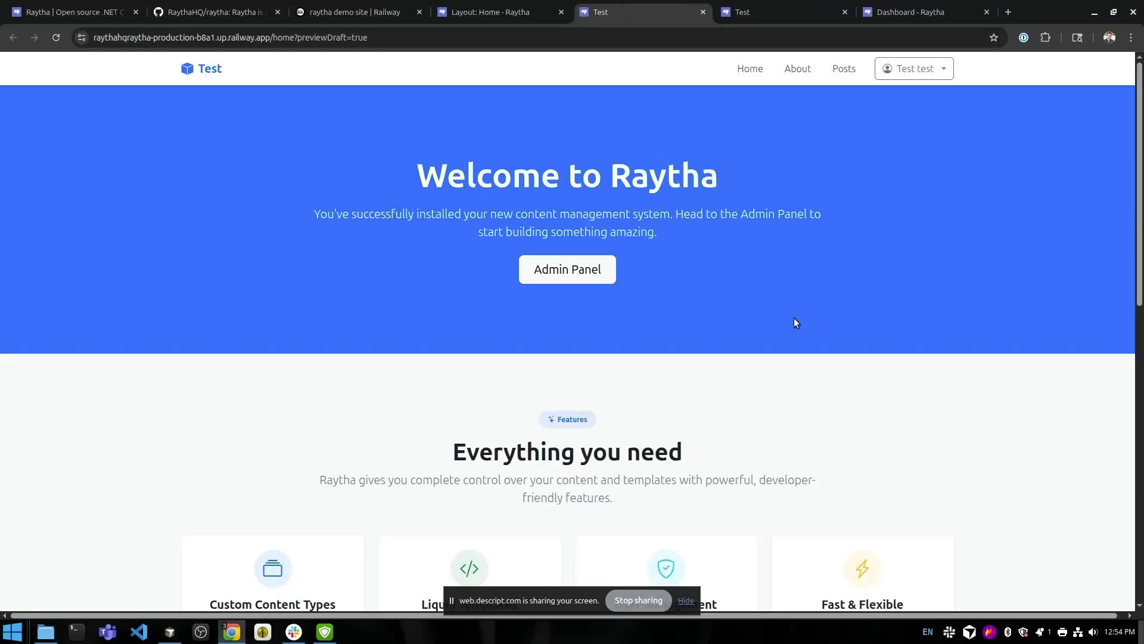
{"action": "scroll", "coordinate": [795, 322], "scroll_direction": "down", "scroll_amount": 10}
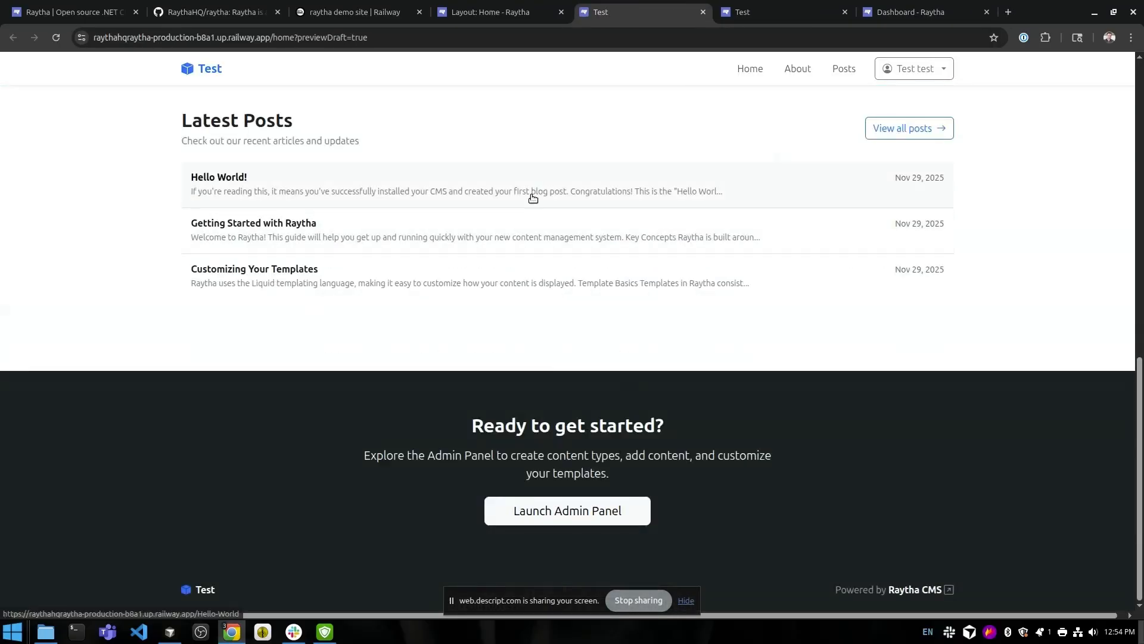
{"action": "scroll", "coordinate": [635, 387], "scroll_direction": "up", "scroll_amount": 2}
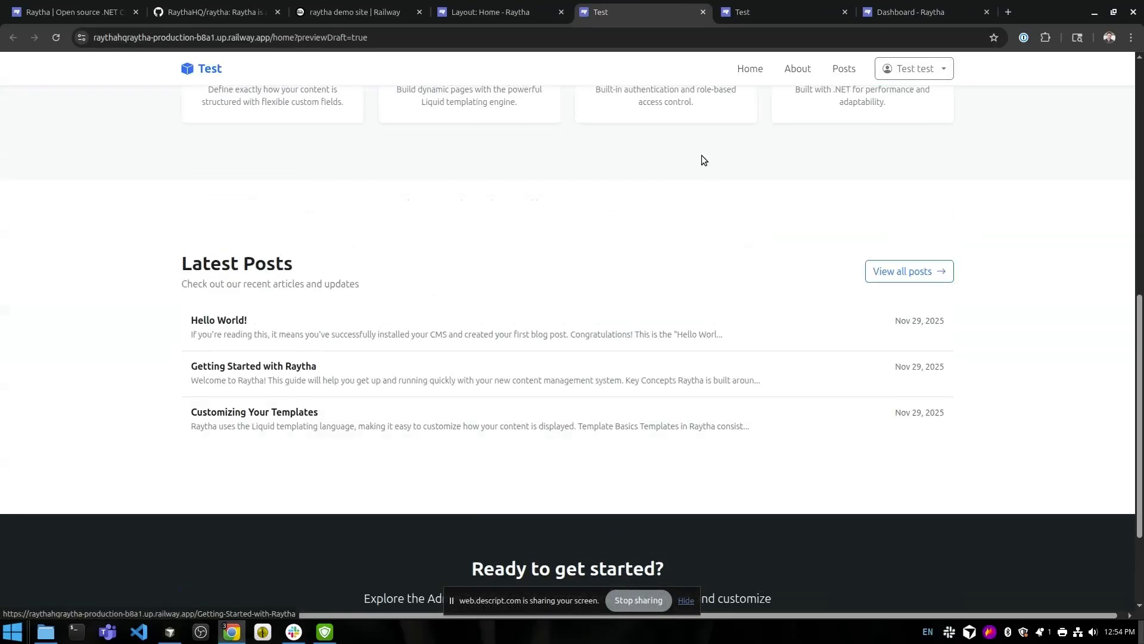
Return to the Home layout, discard its draft changes and check the layout's sections.
{"action": "left_click", "coordinate": [488, 5]}
{"action": "left_click", "coordinate": [736, 198]}
{"action": "scroll", "coordinate": [633, 464], "scroll_direction": "down", "scroll_amount": 2}
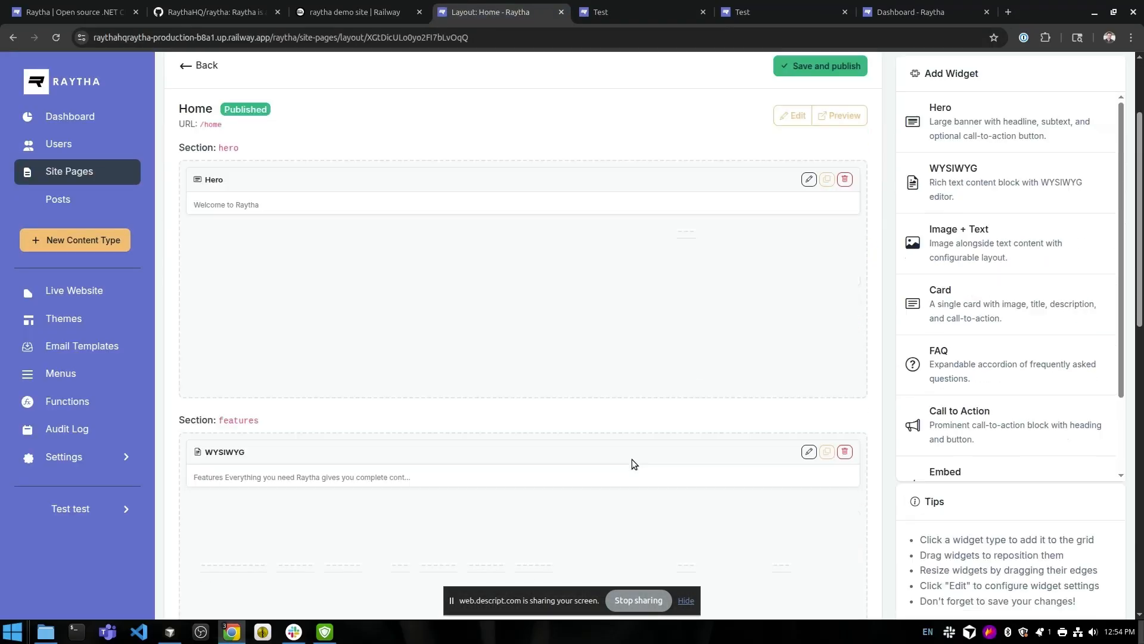
{"action": "scroll", "coordinate": [631, 459], "scroll_direction": "down", "scroll_amount": 5}
{"action": "scroll", "coordinate": [638, 276], "scroll_direction": "up", "scroll_amount": 7}
Preview the Home page after discarding the draft, look through its sections, and return to the layout editor.
{"action": "left_click", "coordinate": [838, 248]}
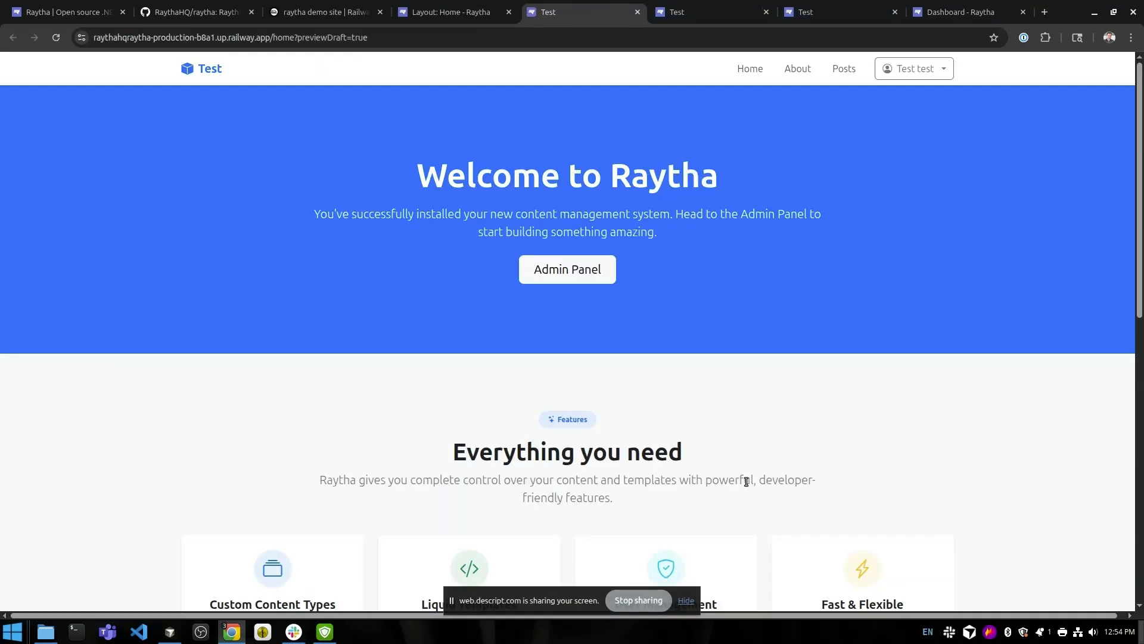
{"action": "scroll", "coordinate": [747, 481], "scroll_direction": "down", "scroll_amount": 10}
{"action": "scroll", "coordinate": [720, 474], "scroll_direction": "up", "scroll_amount": 10}
{"action": "left_click", "coordinate": [459, 12]}
Review the widget types that can be added to the Home layout, from Hero down to Content List.
{"action": "scroll", "coordinate": [595, 459], "scroll_direction": "down", "scroll_amount": 4}
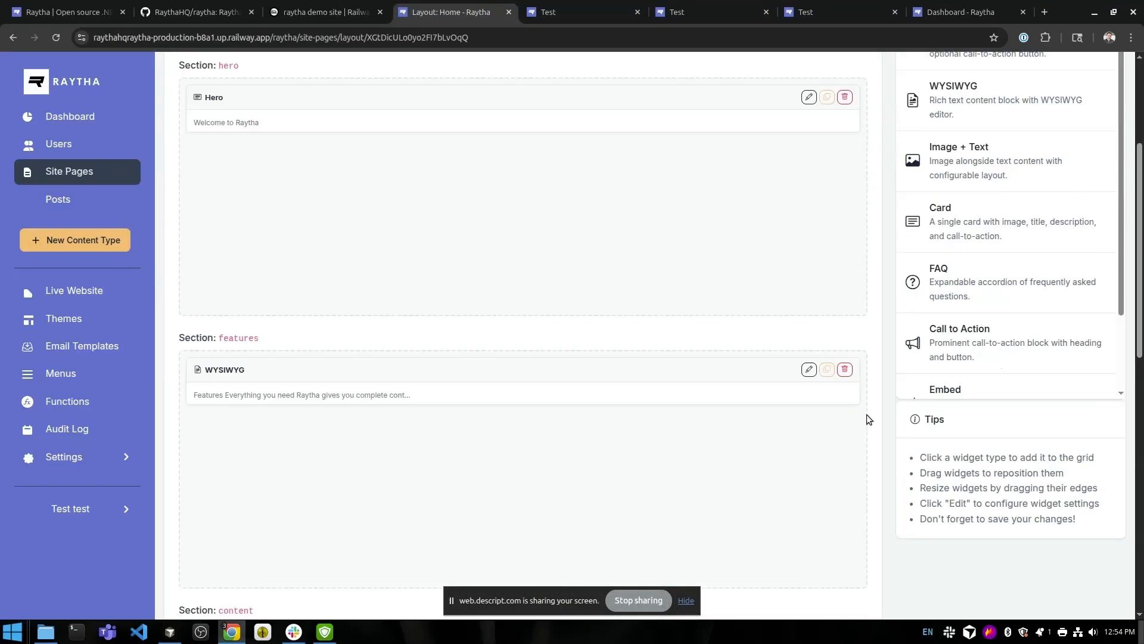
{"action": "scroll", "coordinate": [868, 416], "scroll_direction": "up", "scroll_amount": 4}
{"action": "scroll", "coordinate": [945, 413], "scroll_direction": "down", "scroll_amount": 2}
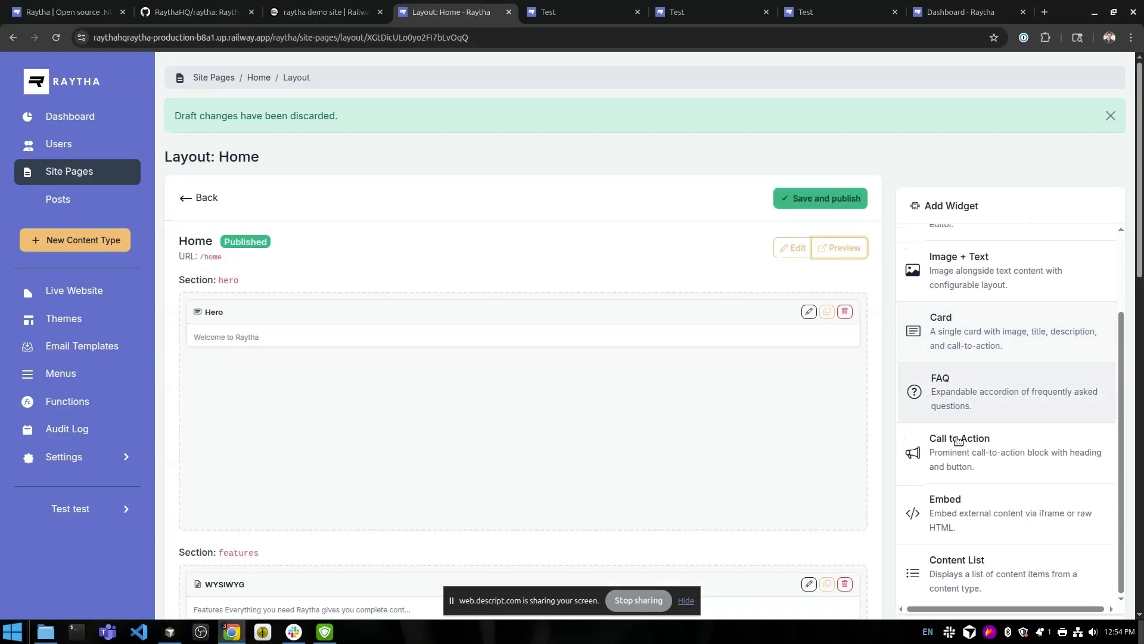
{"action": "scroll", "coordinate": [1008, 566], "scroll_direction": "up", "scroll_amount": 2}
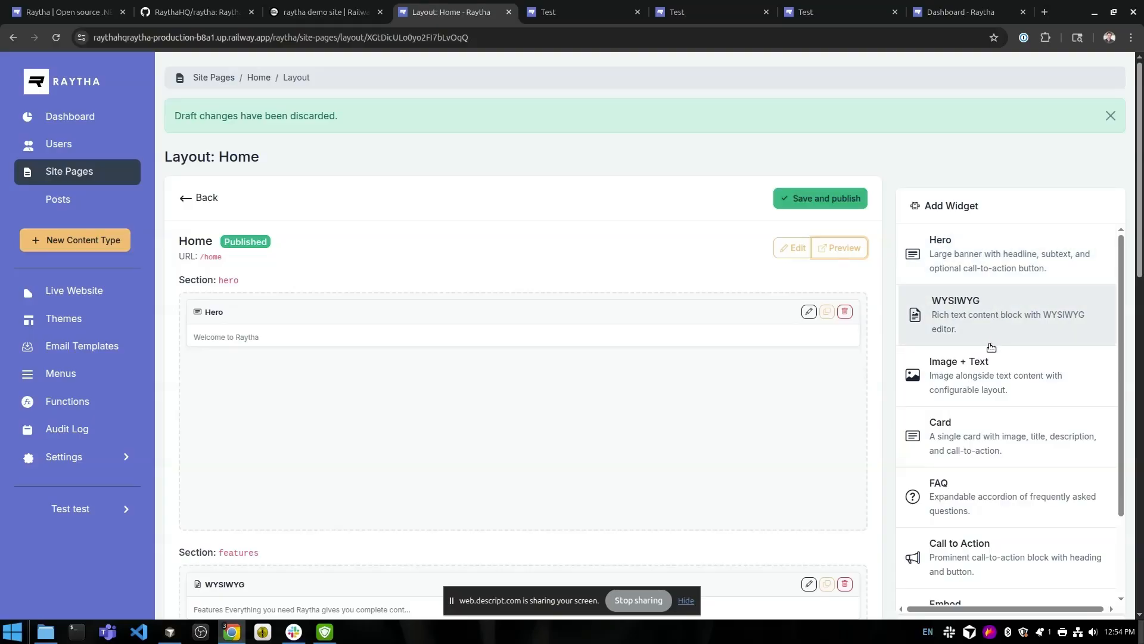
{"action": "scroll", "coordinate": [1031, 527], "scroll_direction": "down", "scroll_amount": 2}
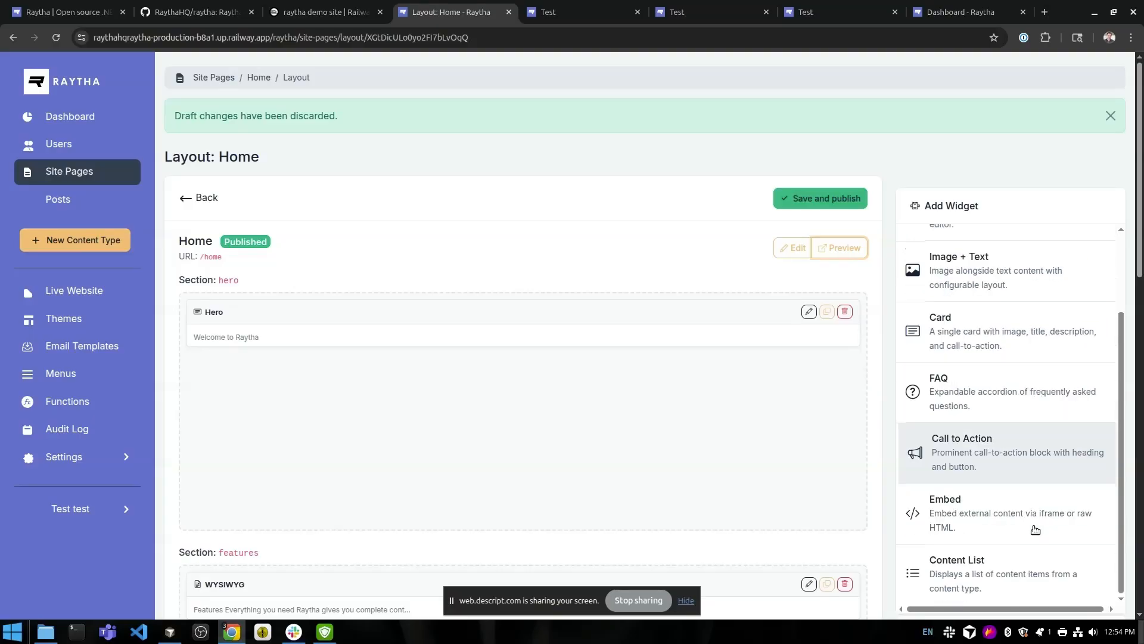
{"action": "scroll", "coordinate": [1012, 544], "scroll_direction": "up", "scroll_amount": 2}
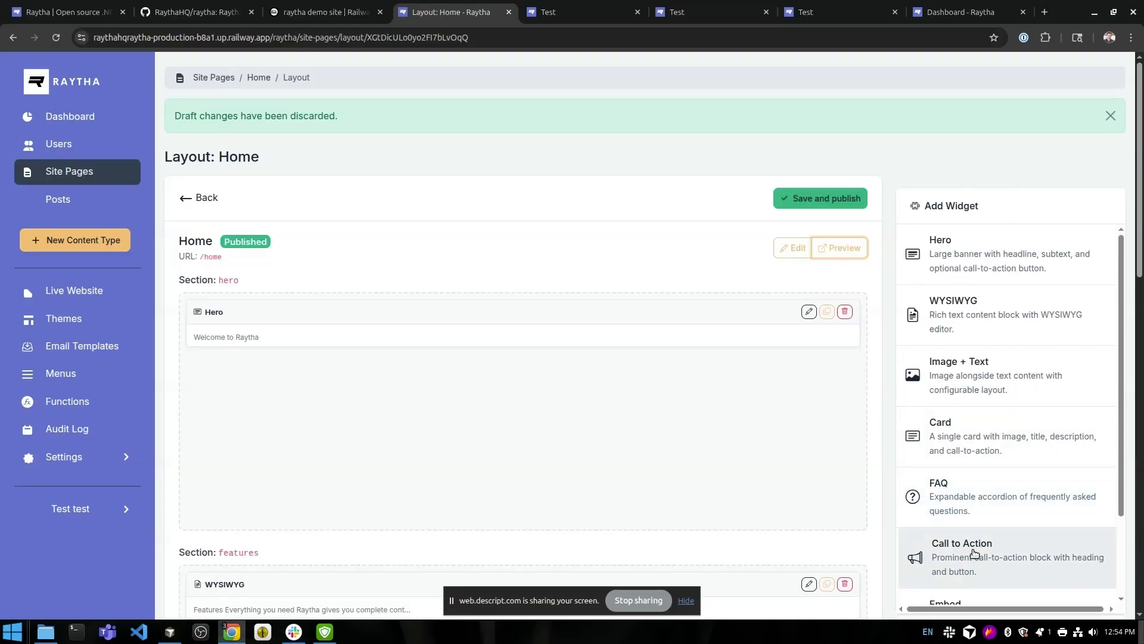
{"action": "scroll", "coordinate": [974, 554], "scroll_direction": "down", "scroll_amount": 2}
Open the About page's layout from the site pages list and examine the widgets in its main and sidebar sections.
{"action": "left_click", "coordinate": [185, 203]}
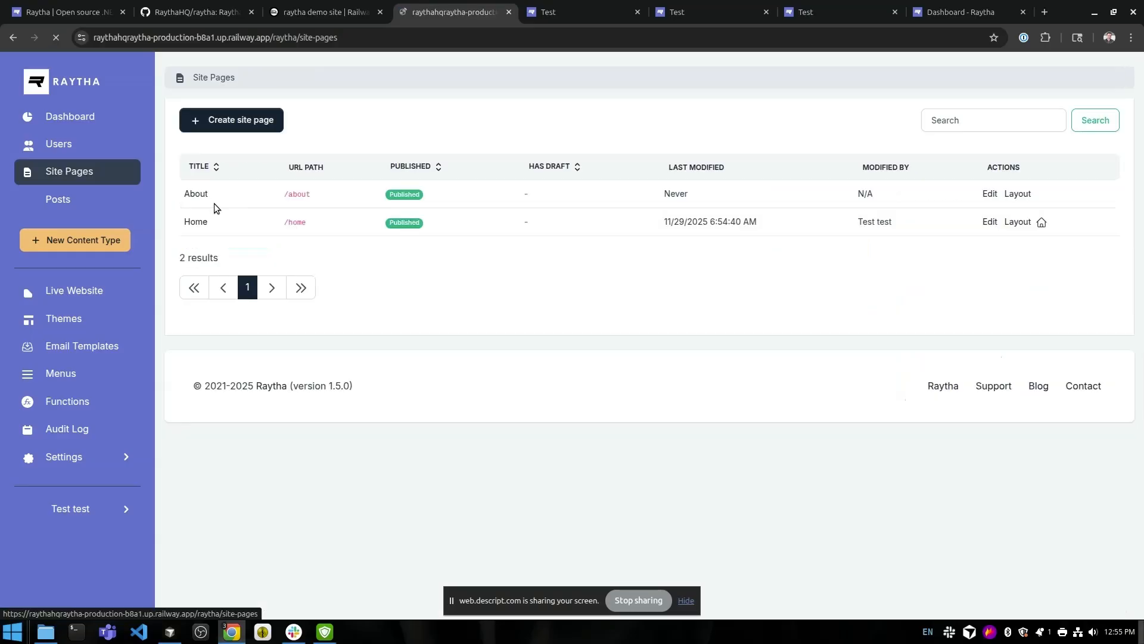
{"action": "left_click", "coordinate": [1018, 194]}
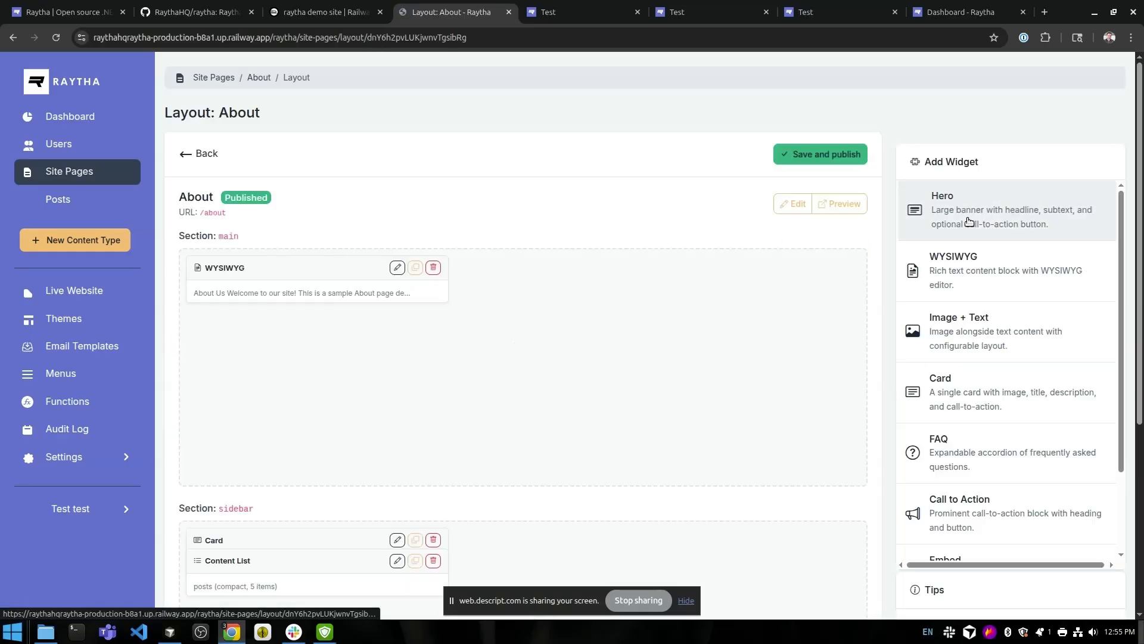
{"action": "scroll", "coordinate": [683, 375], "scroll_direction": "down", "scroll_amount": 3}
{"action": "scroll", "coordinate": [484, 312], "scroll_direction": "up", "scroll_amount": 2}
{"action": "scroll", "coordinate": [559, 348], "scroll_direction": "down", "scroll_amount": 3}
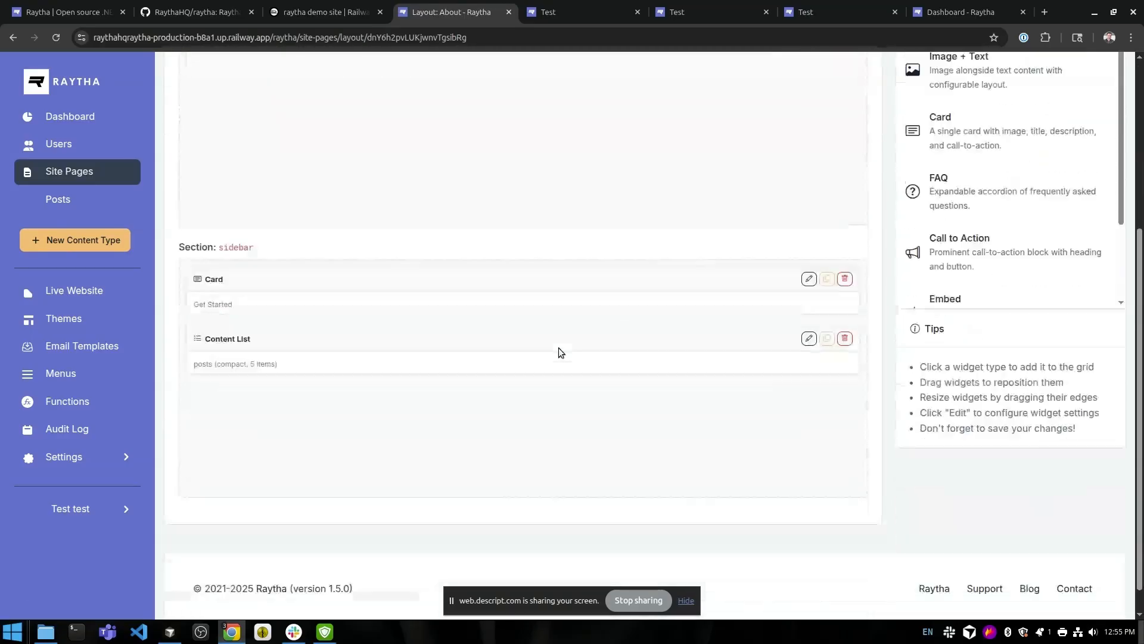
{"action": "scroll", "coordinate": [559, 349], "scroll_direction": "up", "scroll_amount": 3}
{"action": "scroll", "coordinate": [299, 367], "scroll_direction": "down", "scroll_amount": 2}
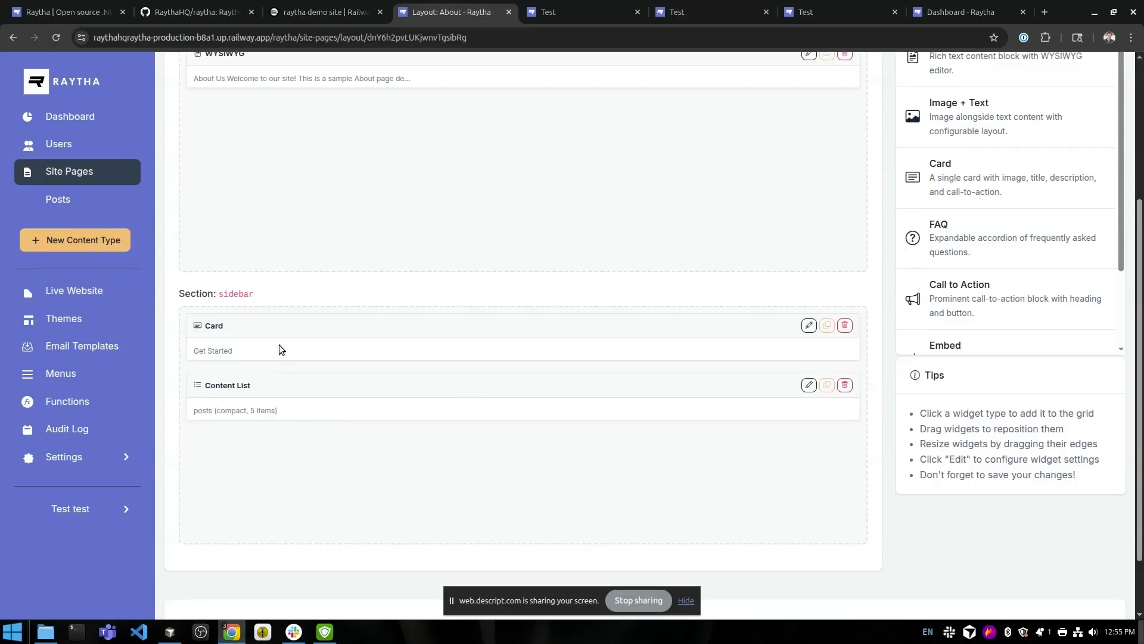
{"action": "scroll", "coordinate": [724, 416], "scroll_direction": "up", "scroll_amount": 1}
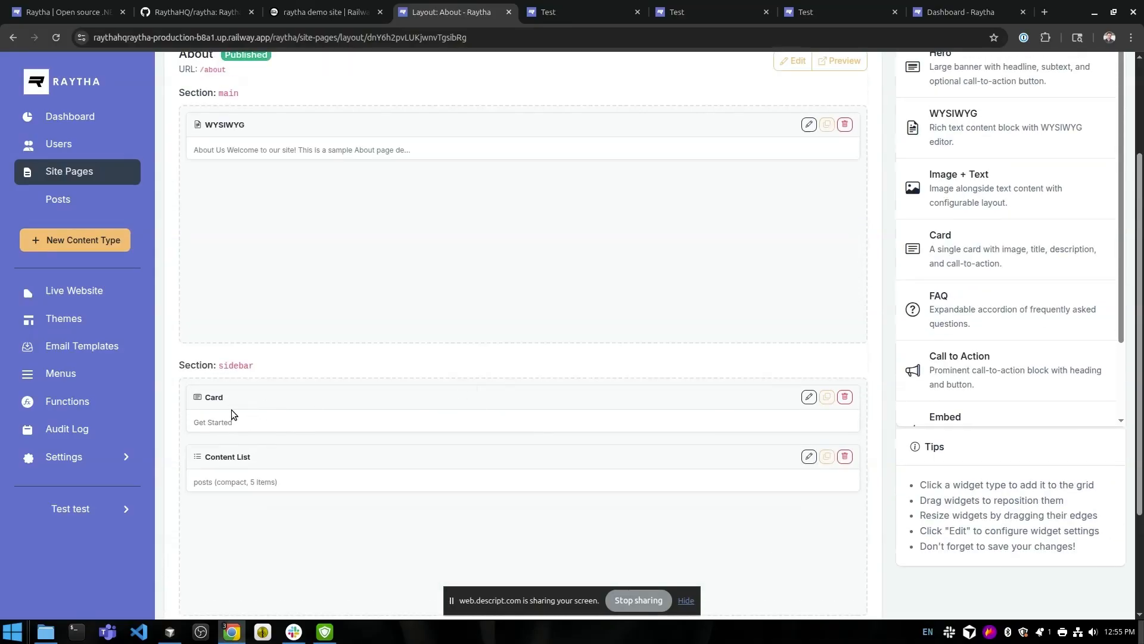
Open the settings of the Card widget in the About page's sidebar and review its text, image, button and appearance options.
{"action": "left_click", "coordinate": [809, 397]}
{"action": "scroll", "coordinate": [434, 363], "scroll_direction": "down", "scroll_amount": 2}
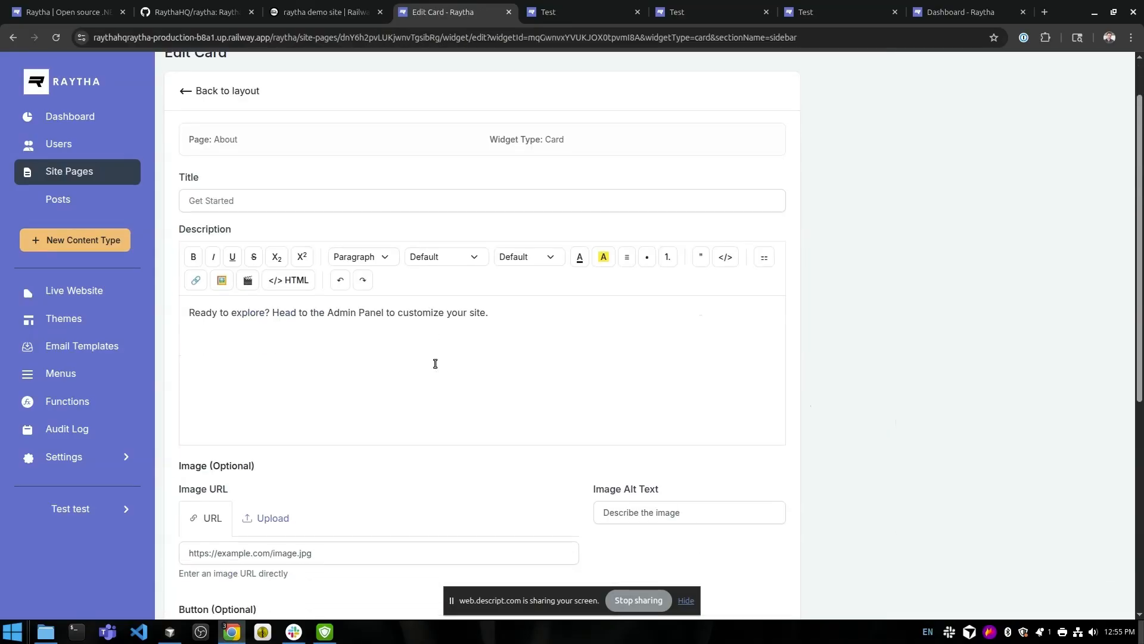
{"action": "scroll", "coordinate": [413, 351], "scroll_direction": "up", "scroll_amount": 1}
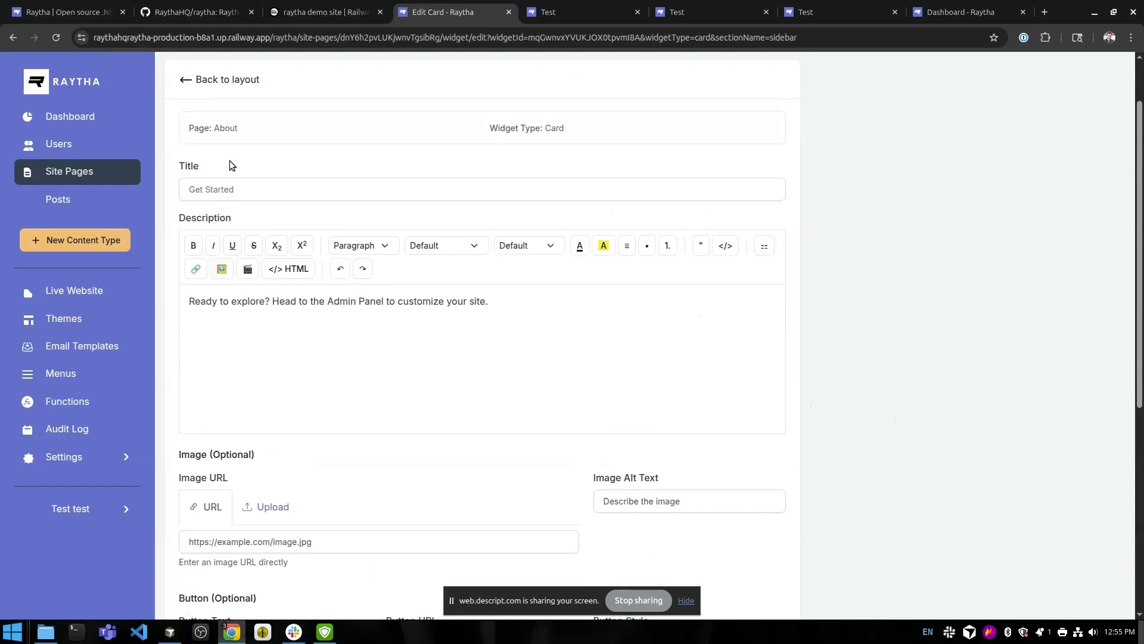
{"action": "scroll", "coordinate": [285, 267], "scroll_direction": "down", "scroll_amount": 6}
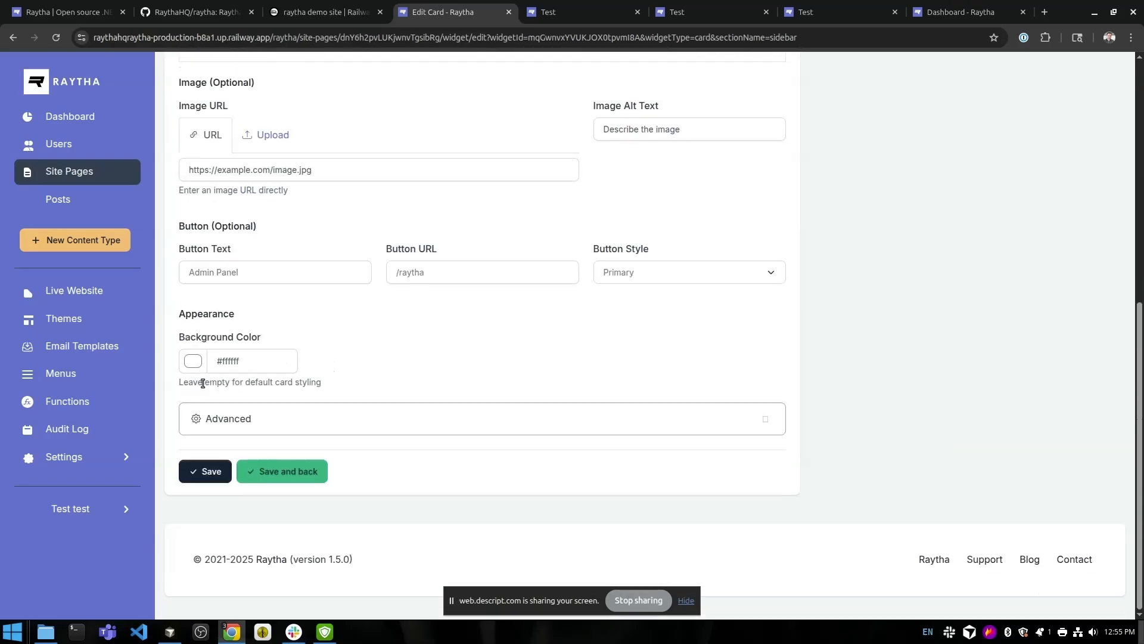
{"action": "scroll", "coordinate": [413, 348], "scroll_direction": "up", "scroll_amount": 6}
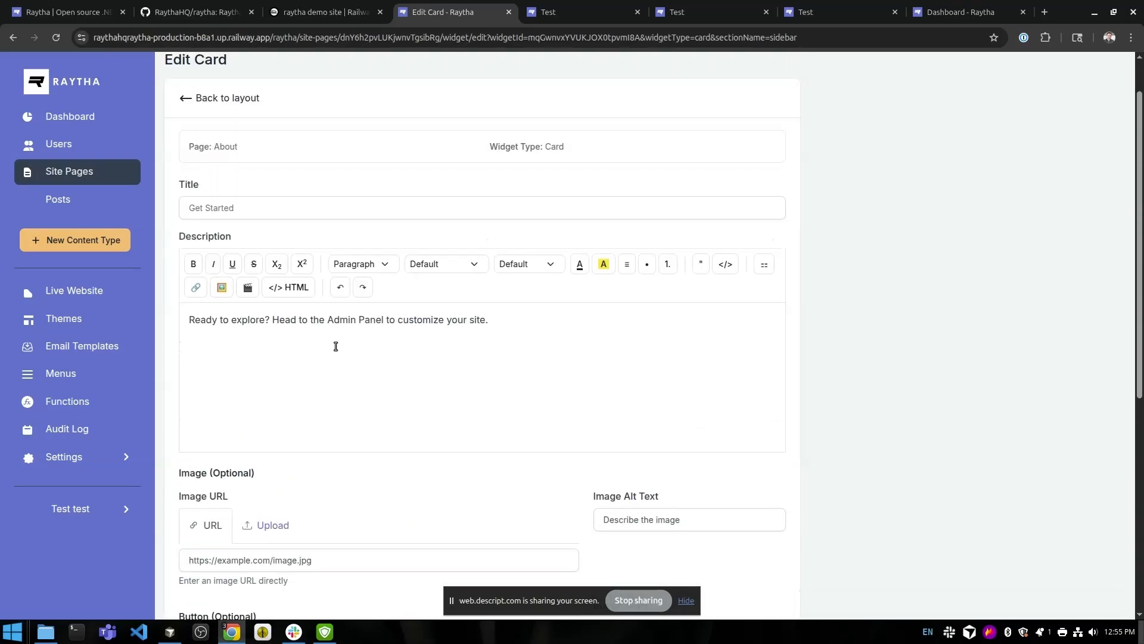
Open the settings of the Content List widget in the About page's sidebar and view its display style options.
{"action": "scroll", "coordinate": [335, 346], "scroll_direction": "up", "scroll_amount": 1}
{"action": "left_click", "coordinate": [192, 152]}
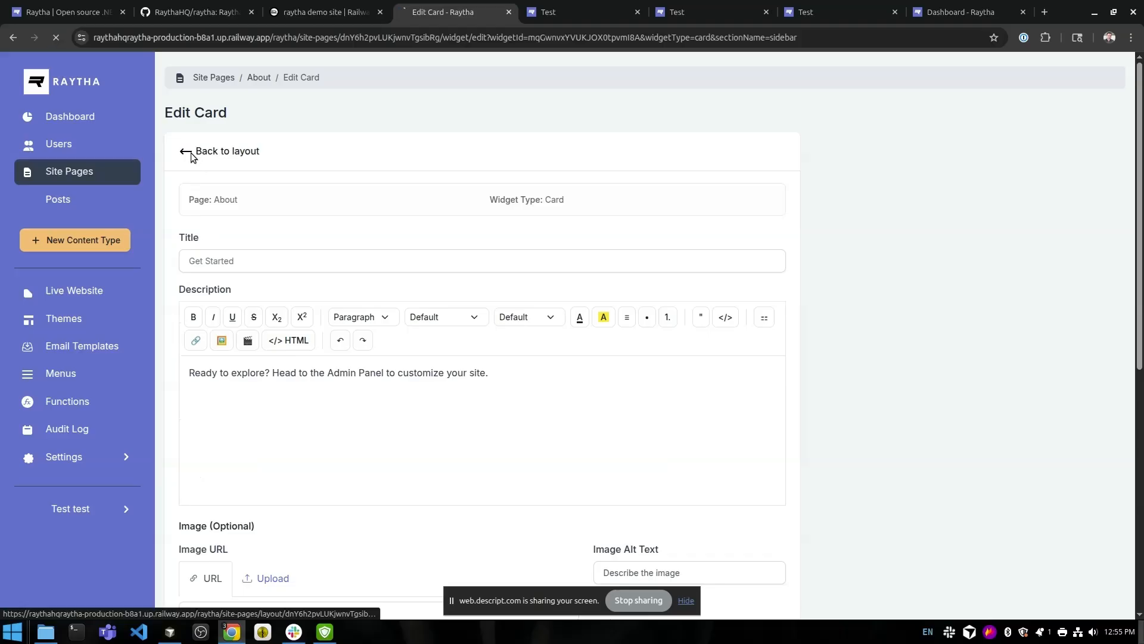
{"action": "scroll", "coordinate": [536, 352], "scroll_direction": "down", "scroll_amount": 4}
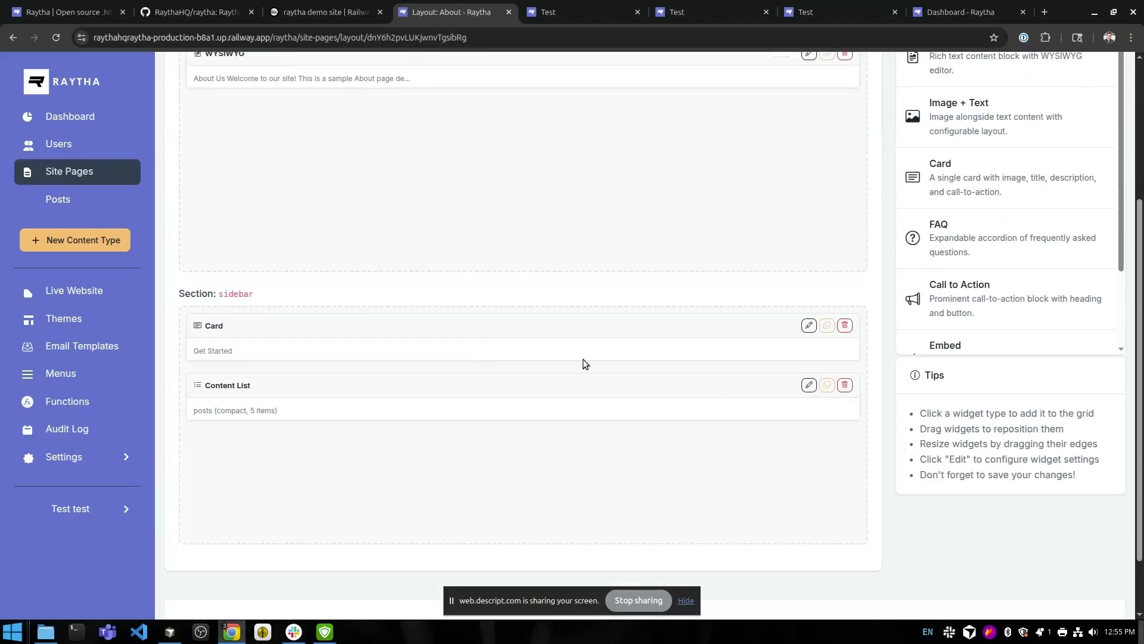
{"action": "left_click", "coordinate": [809, 386]}
{"action": "scroll", "coordinate": [677, 379], "scroll_direction": "down", "scroll_amount": 8}
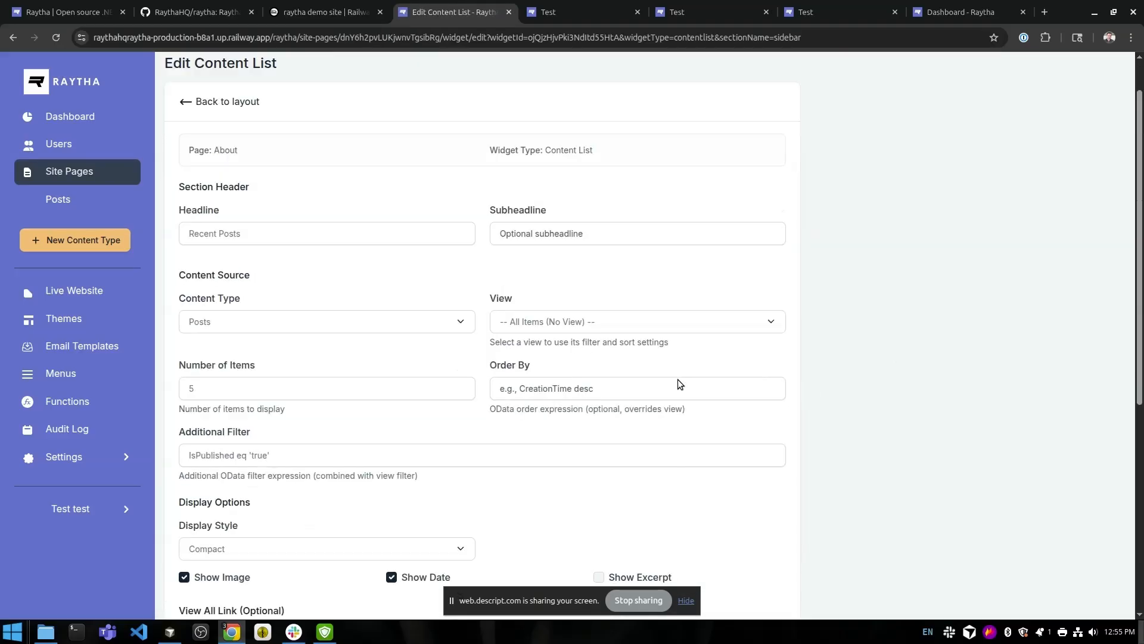
{"action": "left_click", "coordinate": [292, 180]}
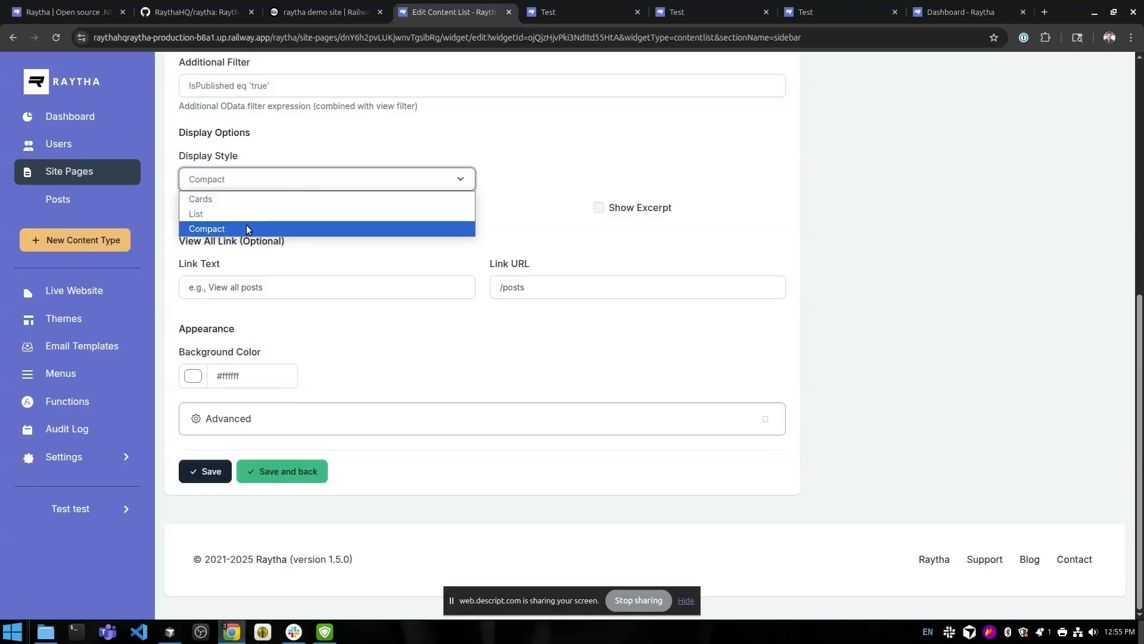
{"action": "left_click", "coordinate": [1006, 283]}
{"action": "scroll", "coordinate": [564, 441], "scroll_direction": "up", "scroll_amount": 3}
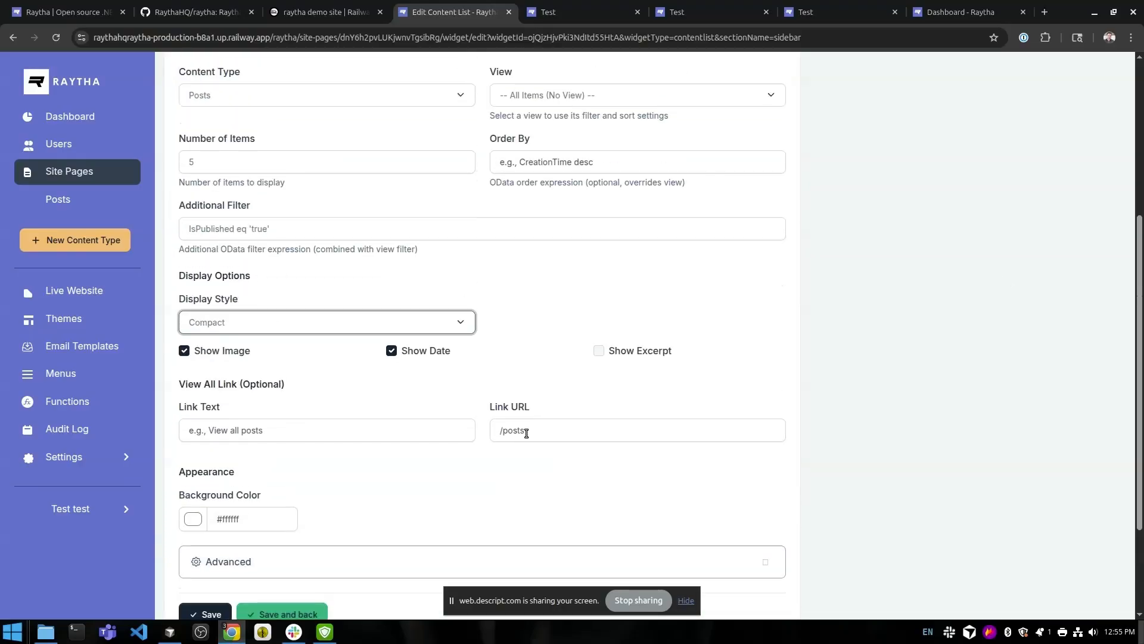
Examine the Content List widget's item count, view, order and filter options, and return to the About layout.
{"action": "left_click_drag", "start_coordinate": [227, 234], "coordinate": [166, 240]}
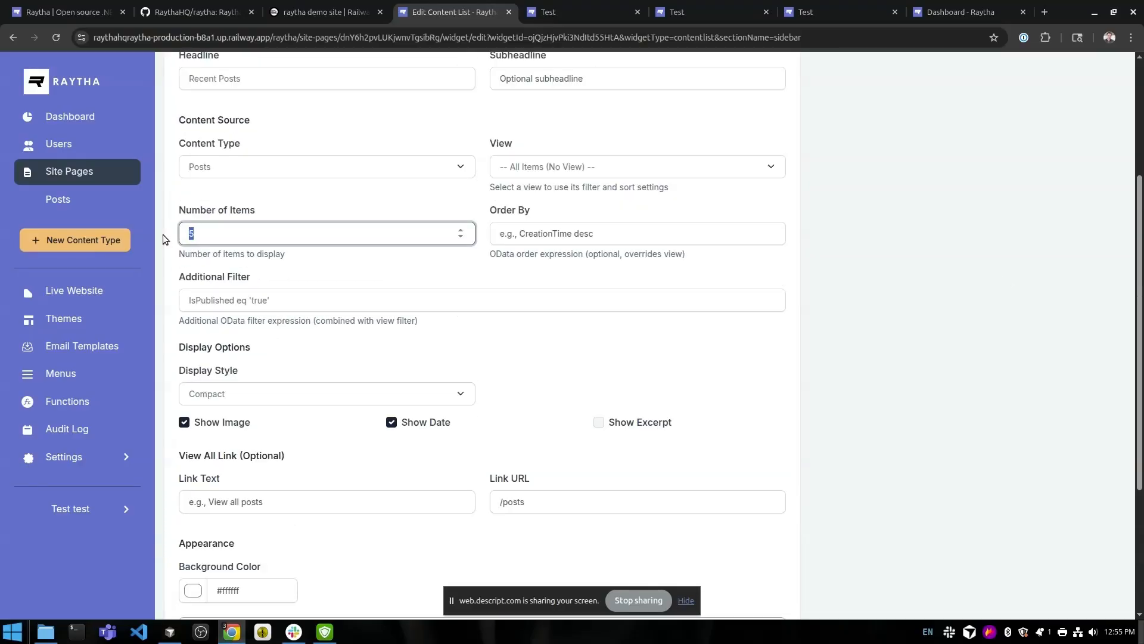
{"action": "left_click", "coordinate": [922, 365]}
{"action": "scroll", "coordinate": [519, 325], "scroll_direction": "up", "scroll_amount": 2}
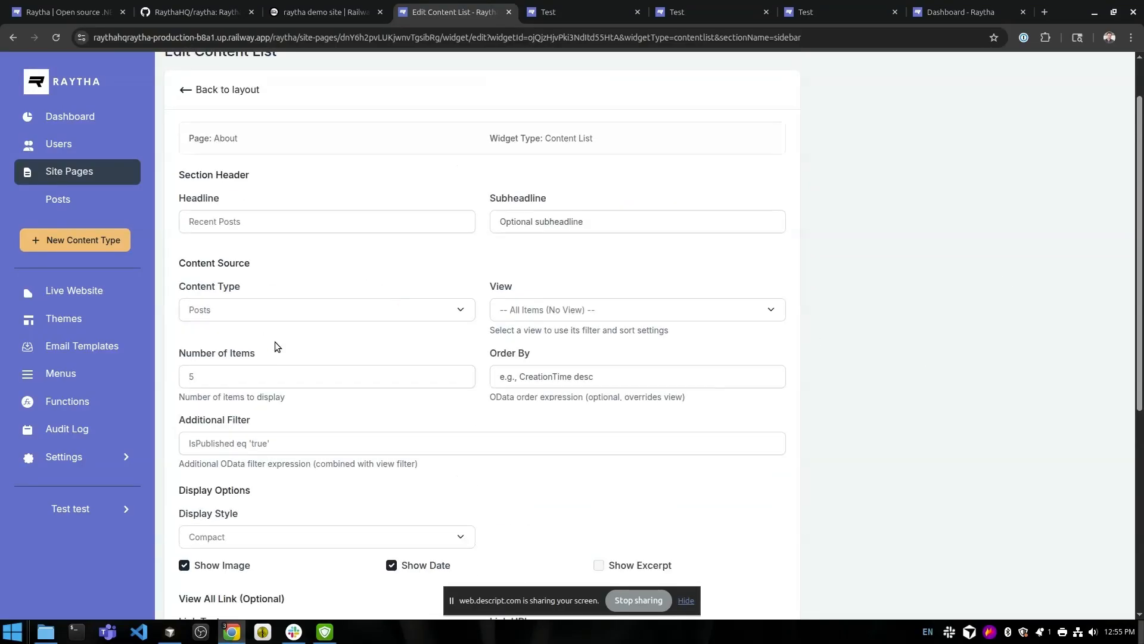
{"action": "left_click", "coordinate": [566, 381]}
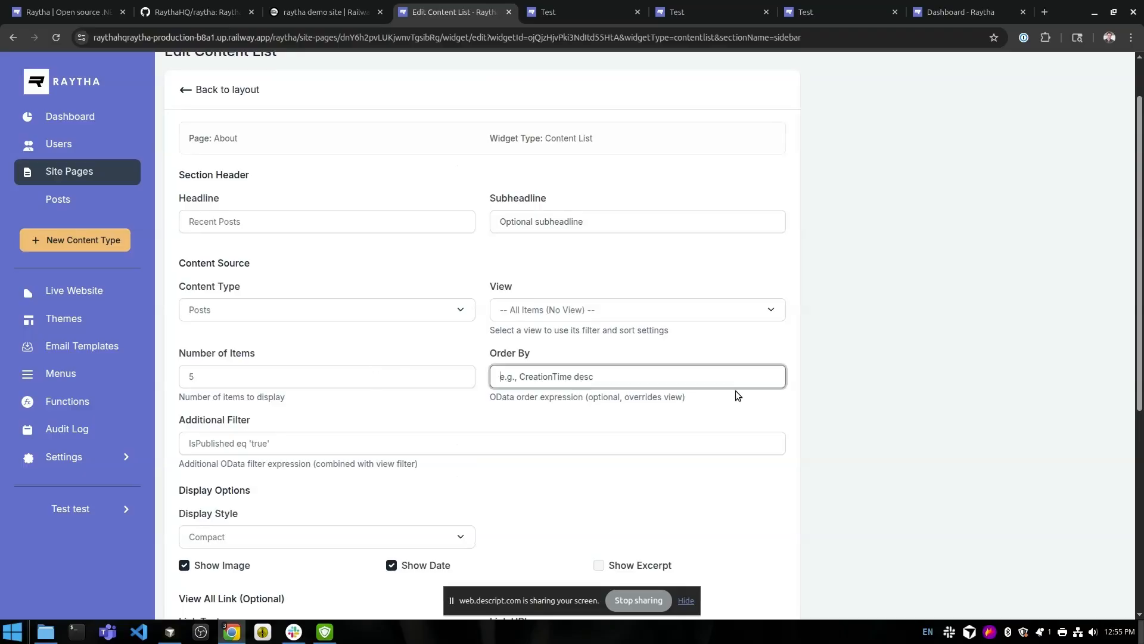
{"action": "left_click", "coordinate": [566, 323]}
{"action": "left_click", "coordinate": [966, 364]}
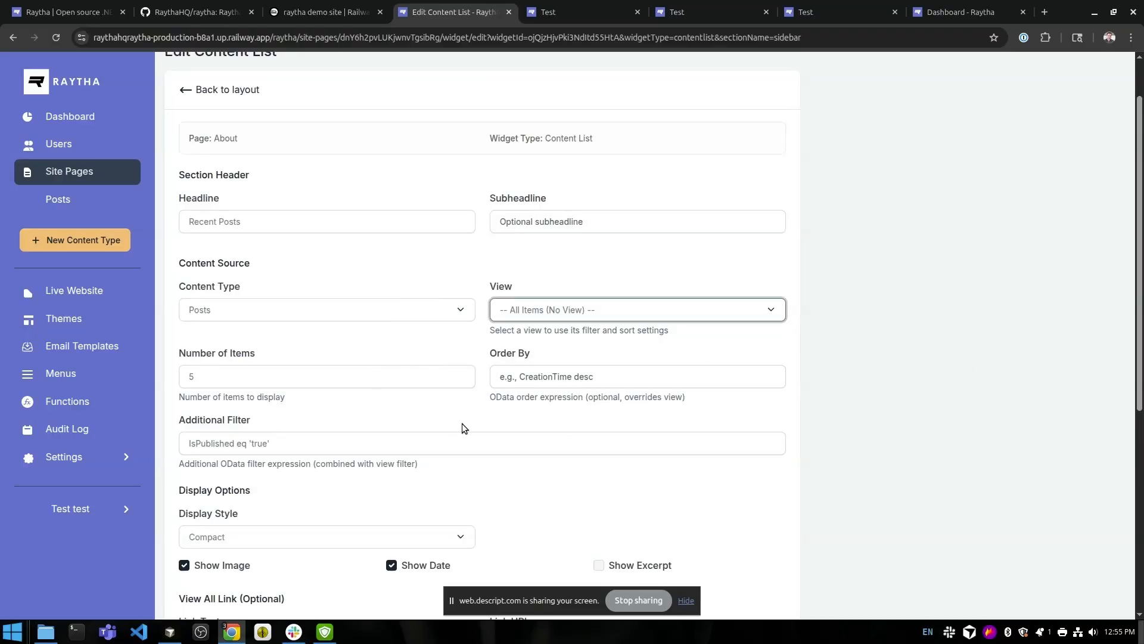
{"action": "scroll", "coordinate": [462, 423], "scroll_direction": "down", "scroll_amount": 5}
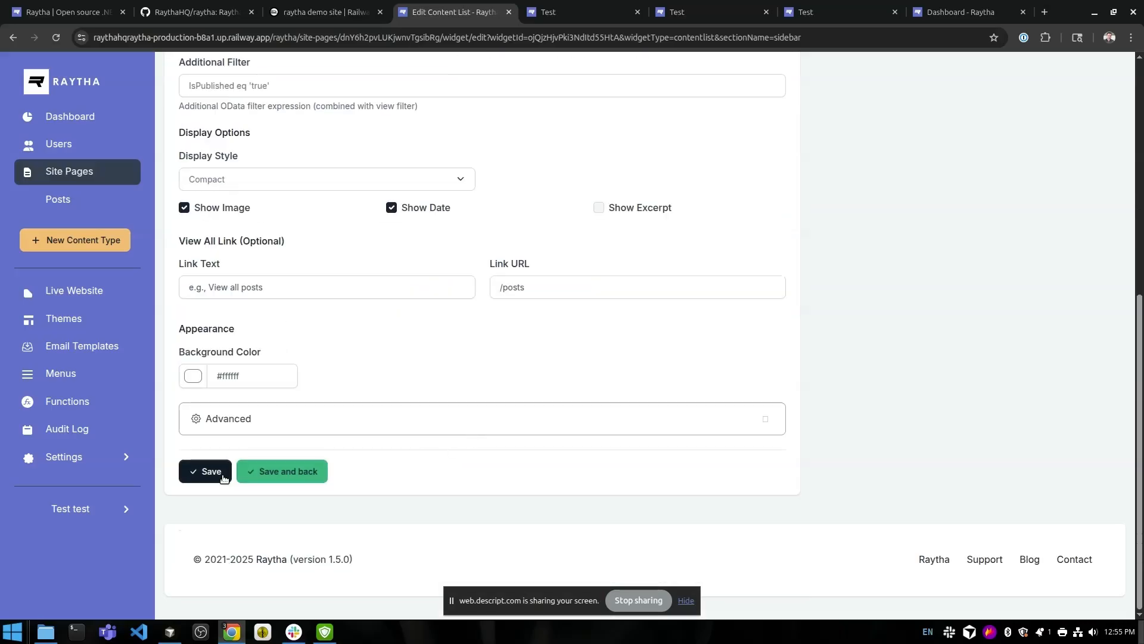
{"action": "scroll", "coordinate": [610, 347], "scroll_direction": "up", "scroll_amount": 6}
{"action": "left_click", "coordinate": [188, 153]}
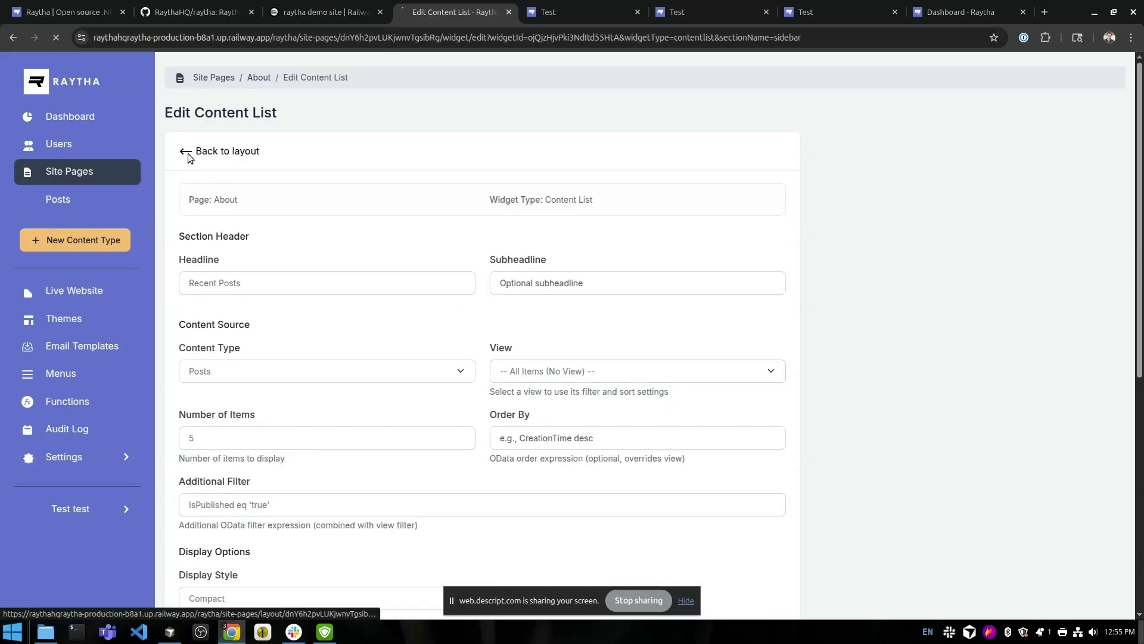
{"action": "scroll", "coordinate": [724, 361], "scroll_direction": "down", "scroll_amount": 3}
{"action": "scroll", "coordinate": [724, 361], "scroll_direction": "up", "scroll_amount": 2}
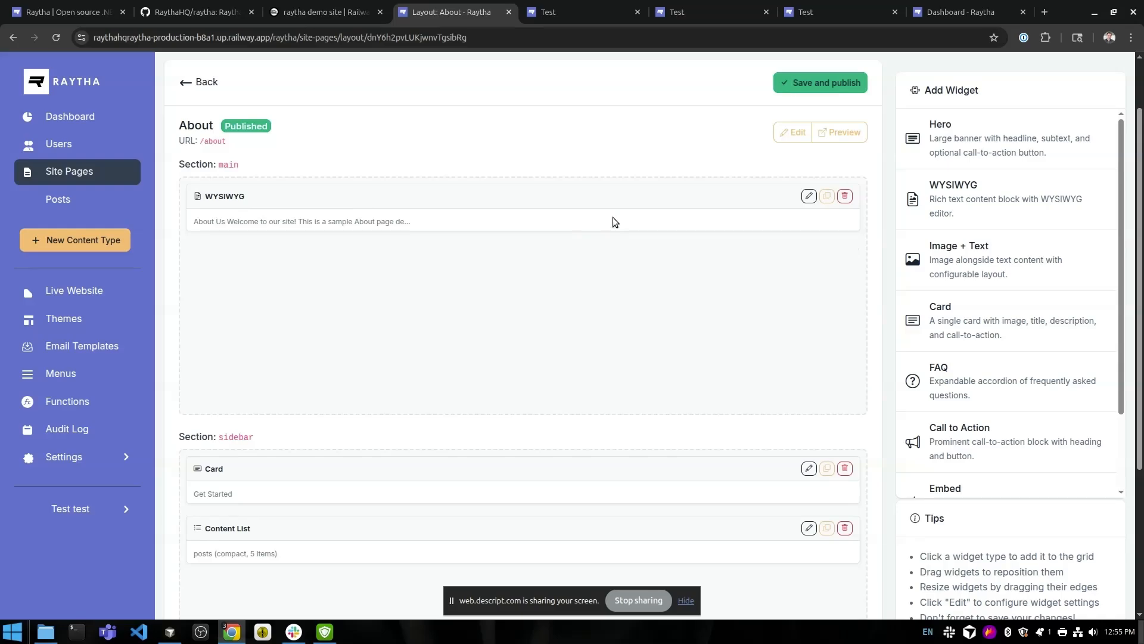
Narrow the main section's WYSIWYG widget to half width and add a half-width Image + Text widget beside it.
{"action": "left_click_drag", "start_coordinate": [851, 224], "coordinate": [515, 224]}
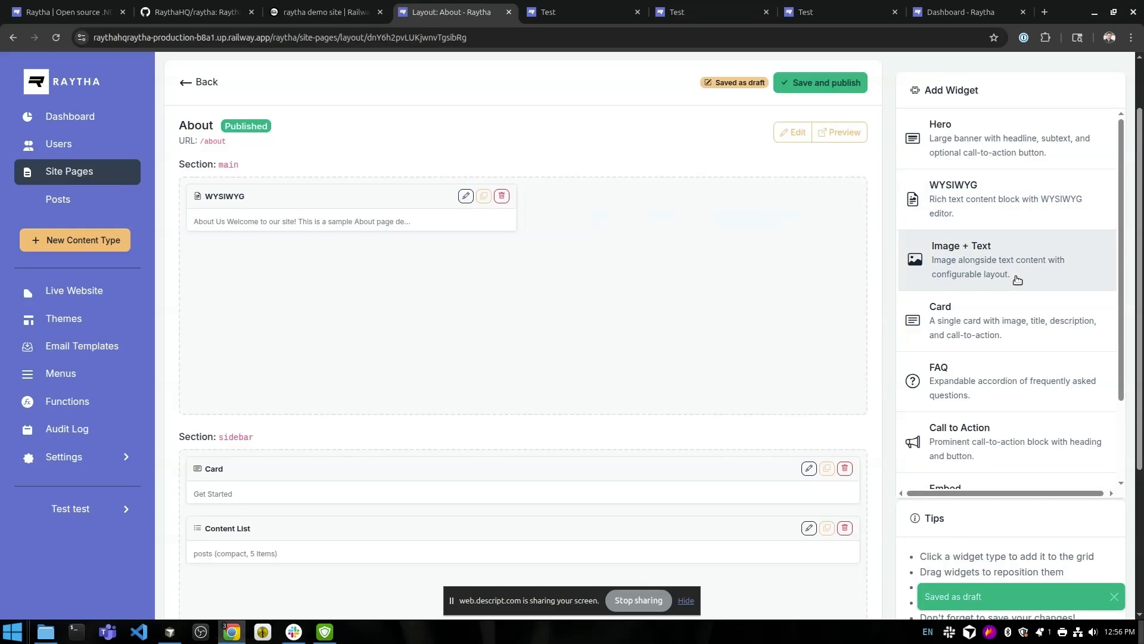
{"action": "left_click_drag", "start_coordinate": [1011, 263], "coordinate": [827, 237]}
{"action": "left_click", "coordinate": [979, 259]}
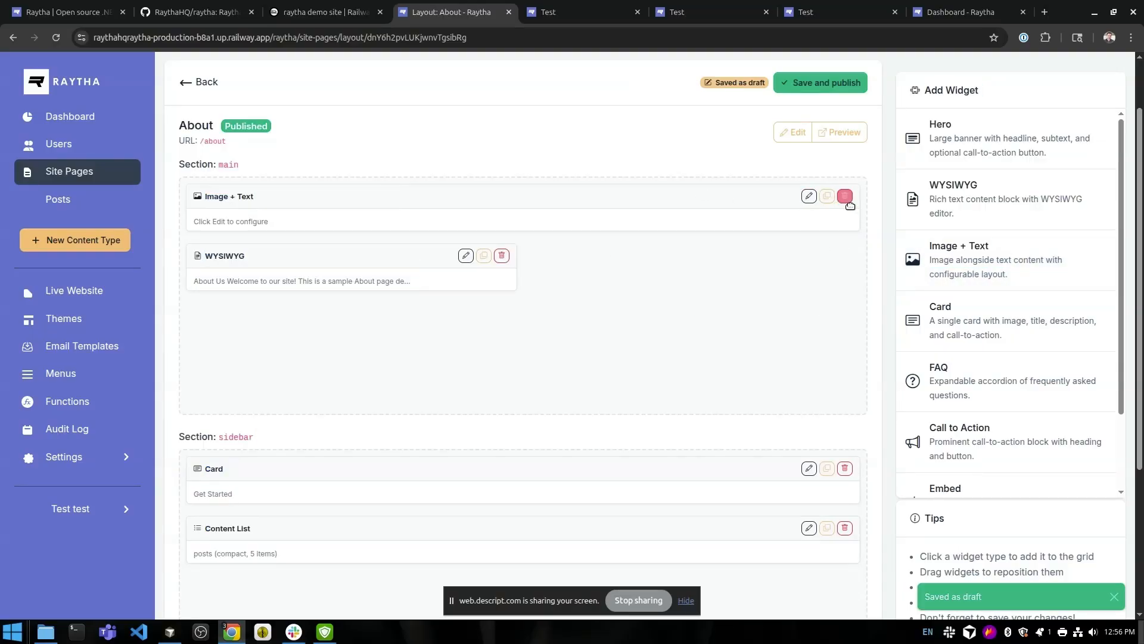
{"action": "left_click_drag", "start_coordinate": [855, 215], "coordinate": [686, 216]}
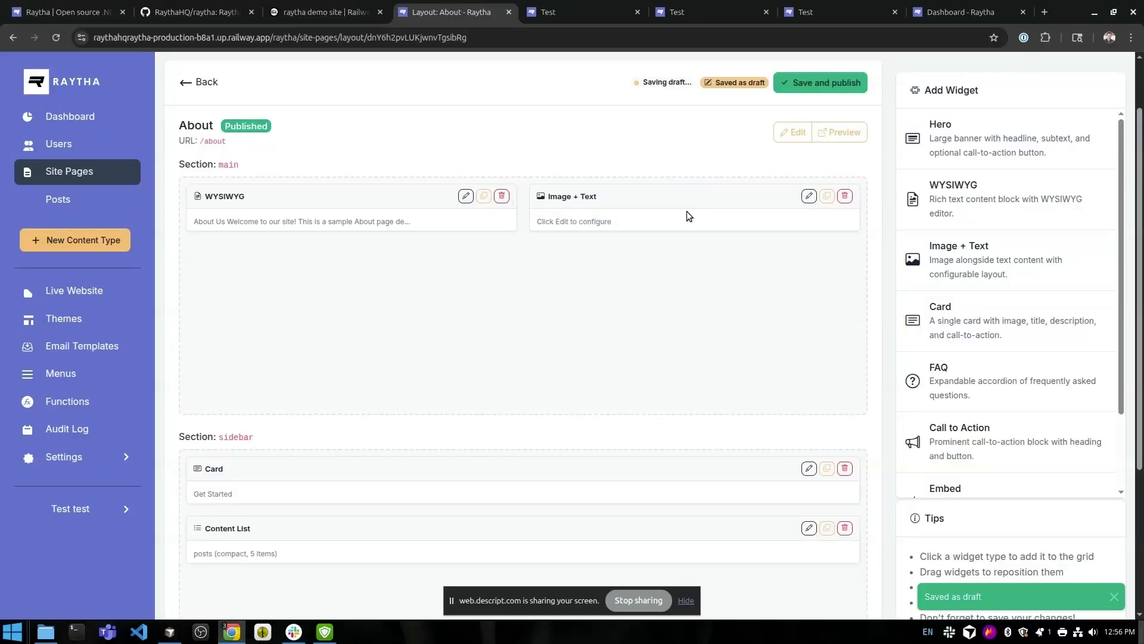
Upload balloon.png as the image of the new Image + Text widget in the main section.
{"action": "left_click", "coordinate": [809, 196]}
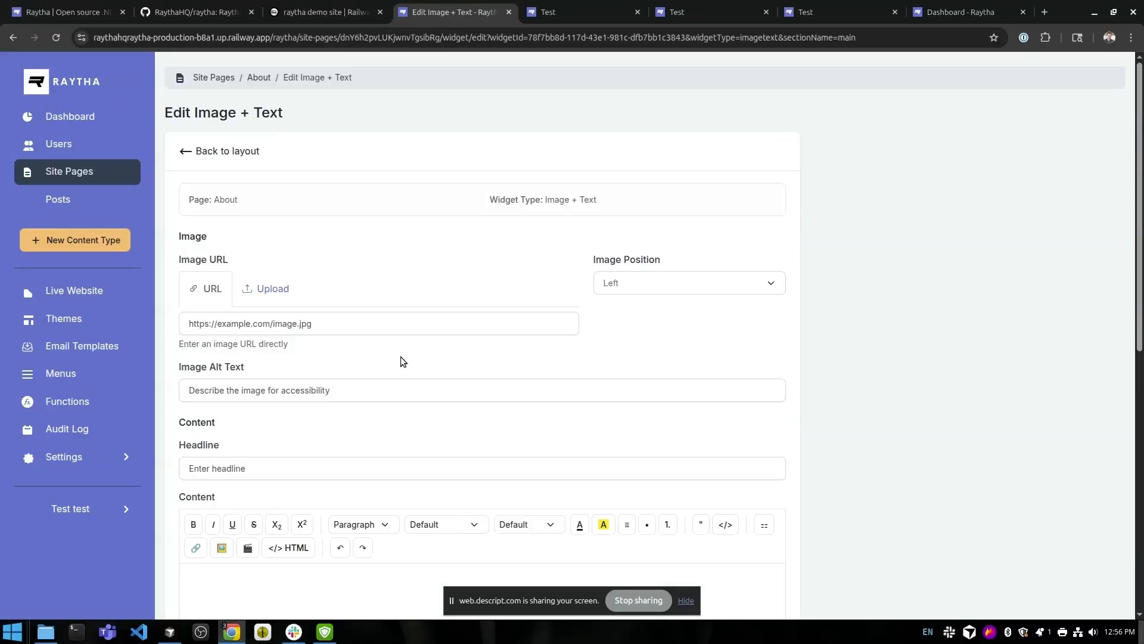
{"action": "scroll", "coordinate": [358, 315], "scroll_direction": "down", "scroll_amount": 2}
{"action": "left_click", "coordinate": [272, 146]}
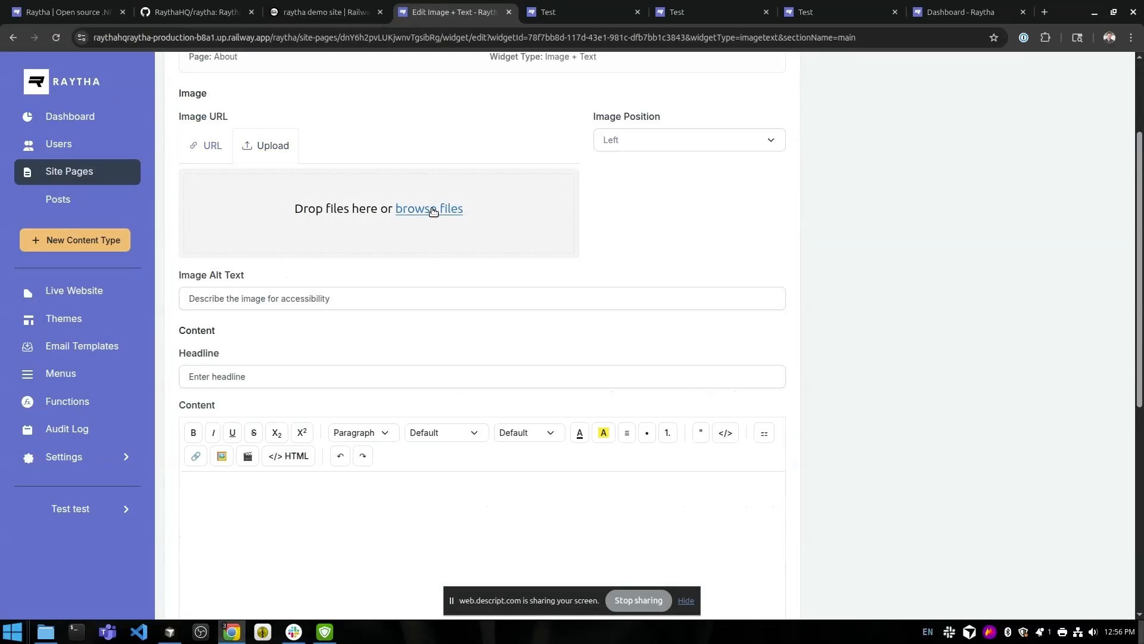
{"action": "left_click", "coordinate": [417, 210]}
{"action": "double_click", "coordinate": [331, 76]}
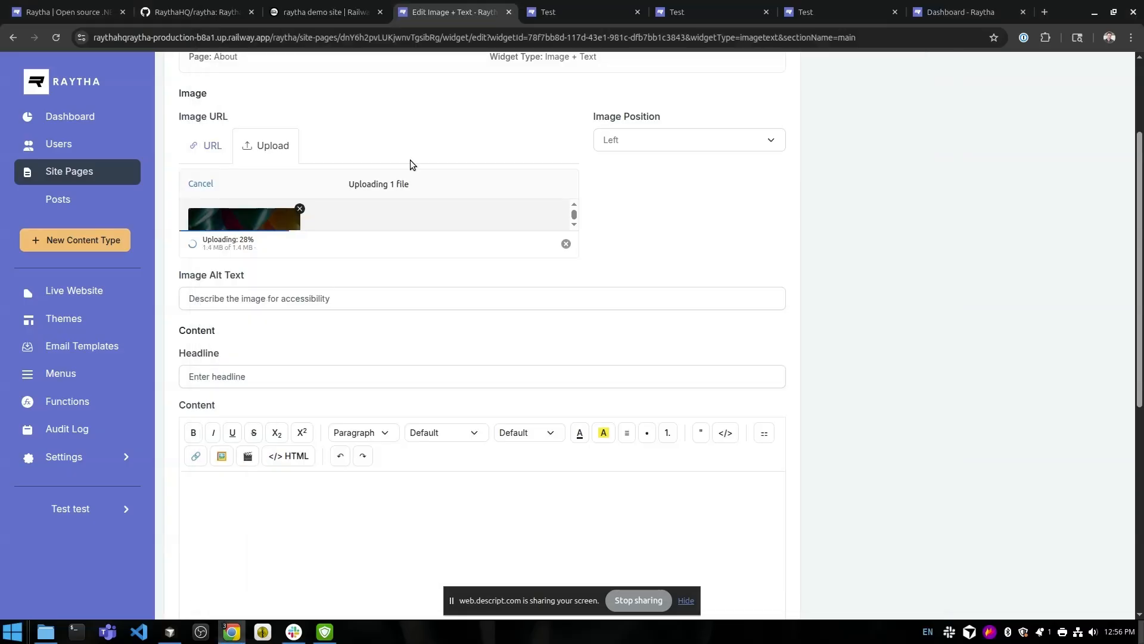
{"action": "scroll", "coordinate": [870, 406], "scroll_direction": "down", "scroll_amount": 2}
{"action": "scroll", "coordinate": [427, 345], "scroll_direction": "down", "scroll_amount": 1}
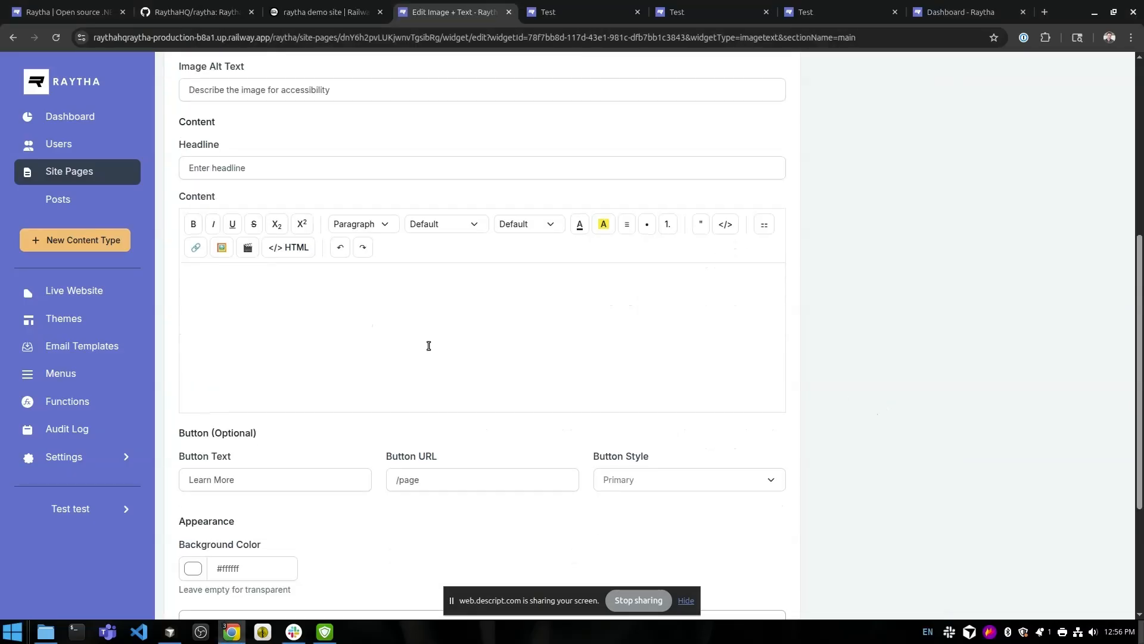
{"action": "scroll", "coordinate": [353, 268], "scroll_direction": "up", "scroll_amount": 2}
{"action": "scroll", "coordinate": [322, 276], "scroll_direction": "up", "scroll_amount": 3}
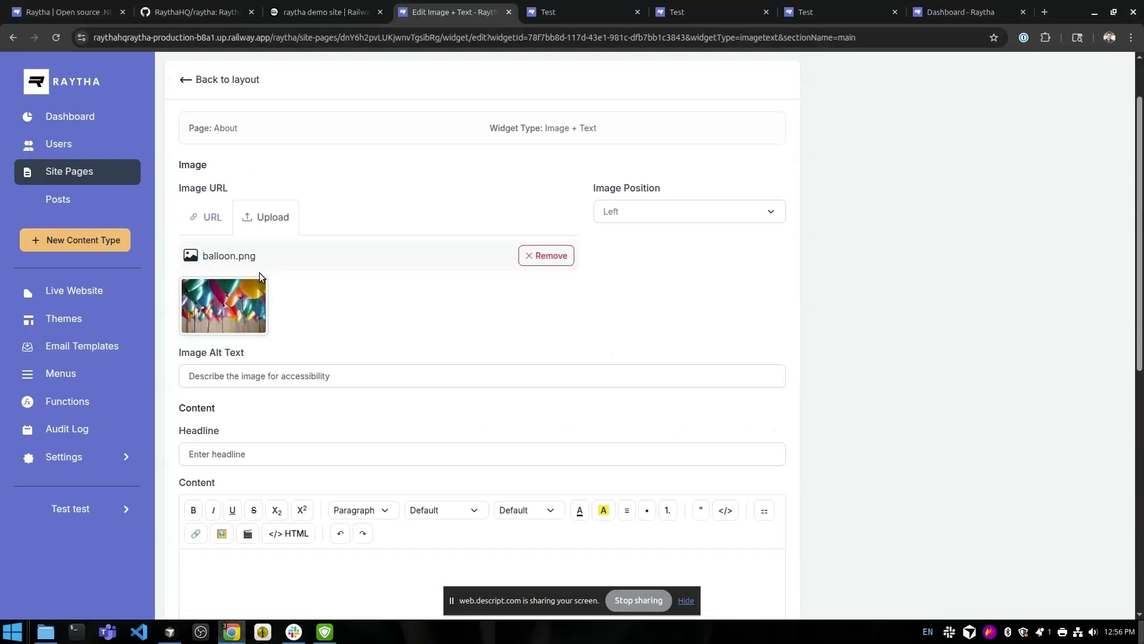
Enter the headline "What do you think about balloons?" and the content "Balloons are great!", and save the widget back to the layout.
{"action": "left_click", "coordinate": [269, 453]}
{"action": "type", "text": "What do you think about balloons?"}
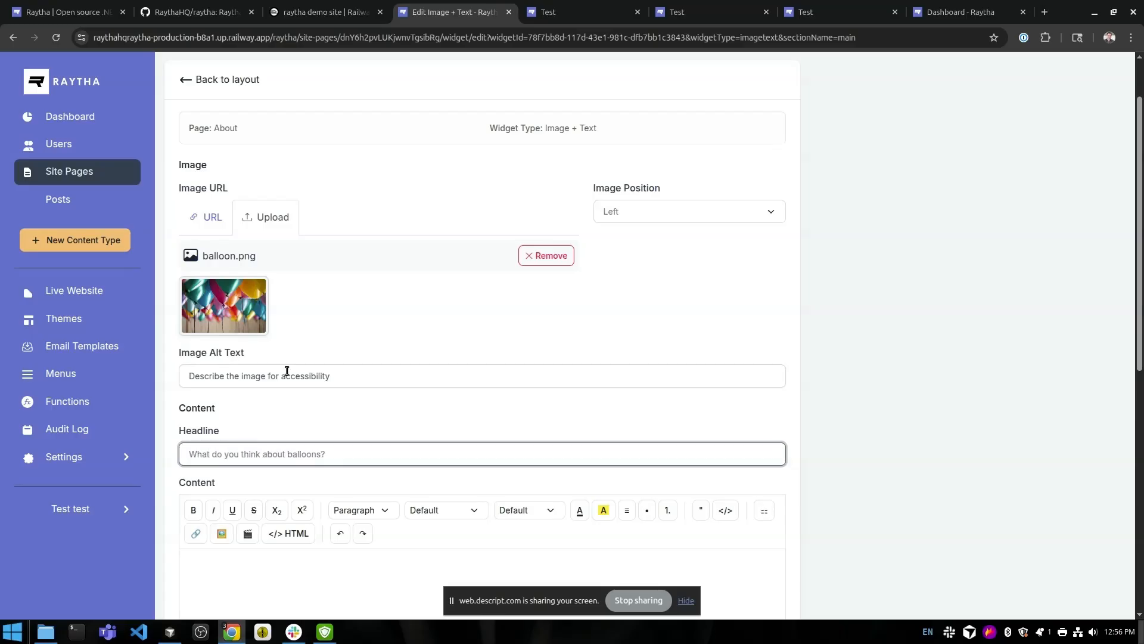
{"action": "scroll", "coordinate": [289, 299], "scroll_direction": "down", "scroll_amount": 5}
{"action": "left_click", "coordinate": [292, 286]}
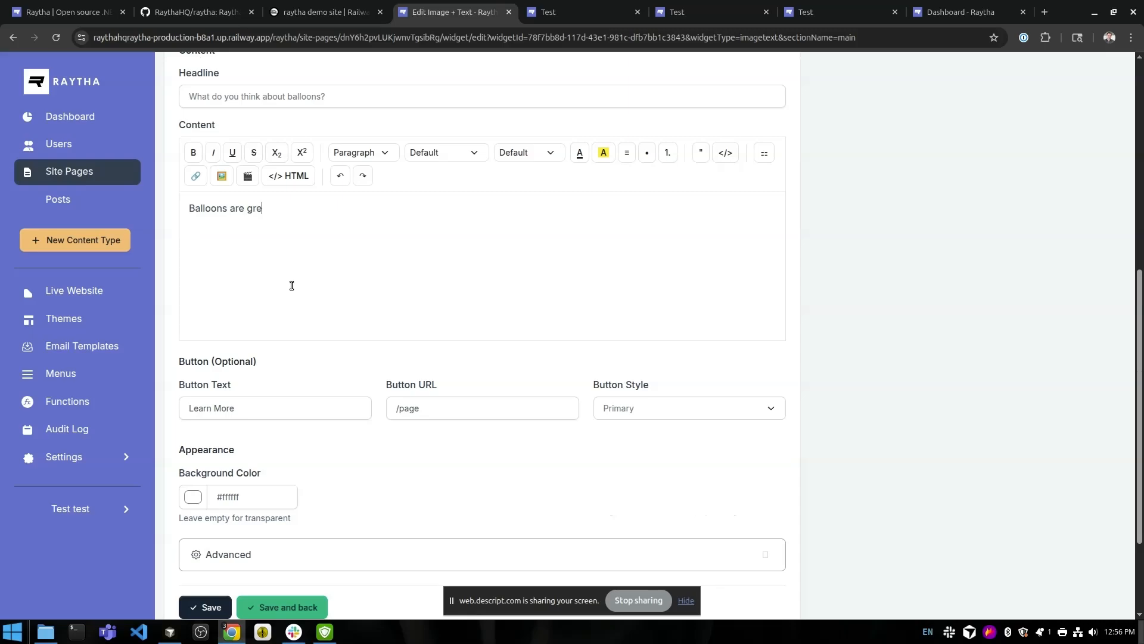
{"action": "scroll", "coordinate": [228, 321], "scroll_direction": "down", "scroll_amount": 2}
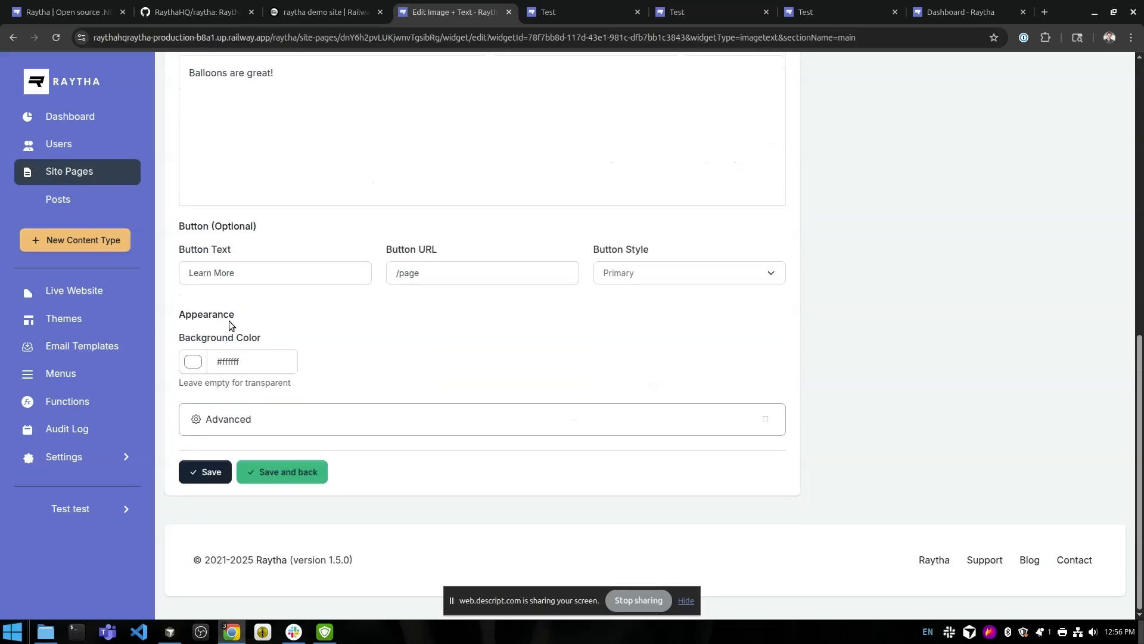
{"action": "left_click", "coordinate": [235, 279]}
{"action": "left_click", "coordinate": [249, 472]}
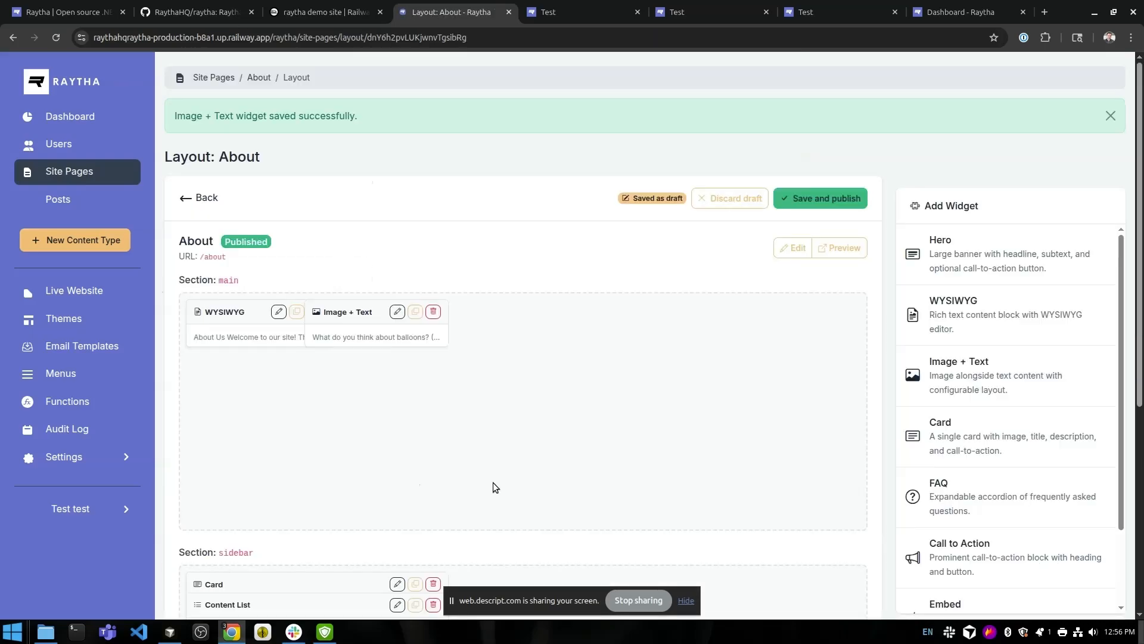
Preview the About page draft, look over its text, balloon image and sidebar, and return to the layout editor.
{"action": "left_click", "coordinate": [838, 248]}
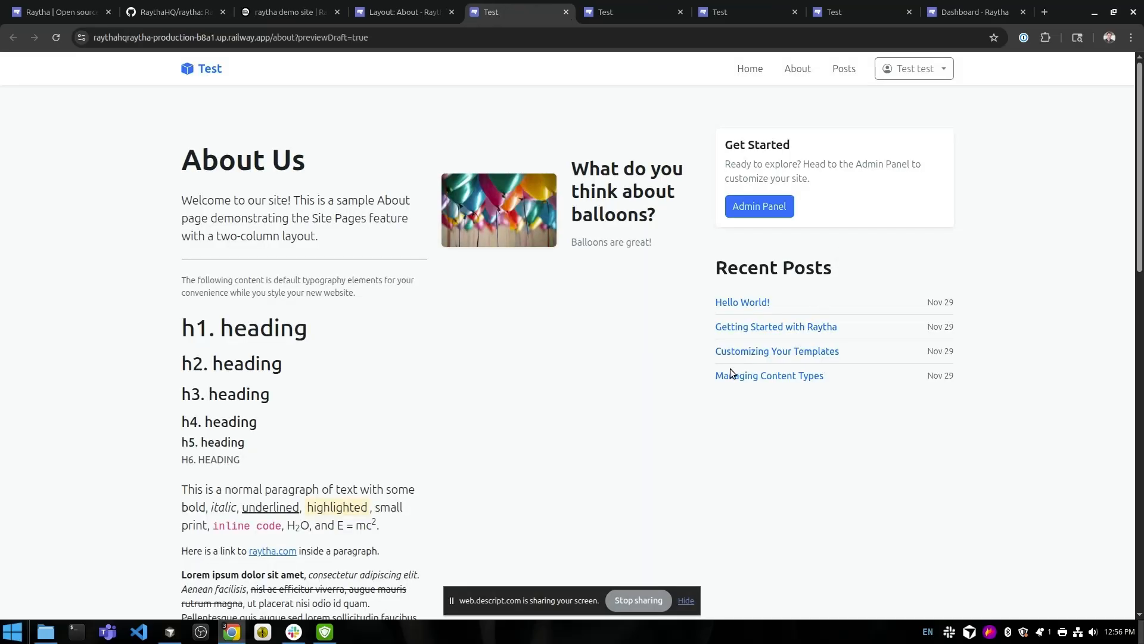
{"action": "scroll", "coordinate": [719, 380], "scroll_direction": "down", "scroll_amount": 4}
{"action": "scroll", "coordinate": [699, 387], "scroll_direction": "up", "scroll_amount": 4}
{"action": "scroll", "coordinate": [291, 449], "scroll_direction": "down", "scroll_amount": 3}
{"action": "scroll", "coordinate": [324, 260], "scroll_direction": "up", "scroll_amount": 3}
{"action": "scroll", "coordinate": [311, 506], "scroll_direction": "down", "scroll_amount": 2}
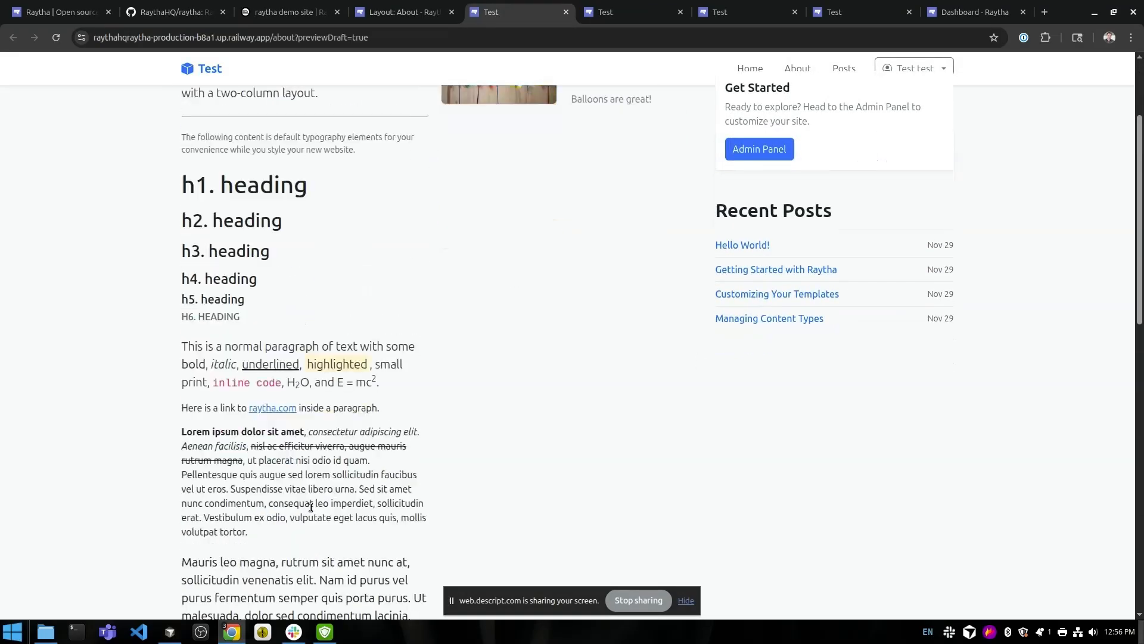
{"action": "scroll", "coordinate": [568, 184], "scroll_direction": "up", "scroll_amount": 2}
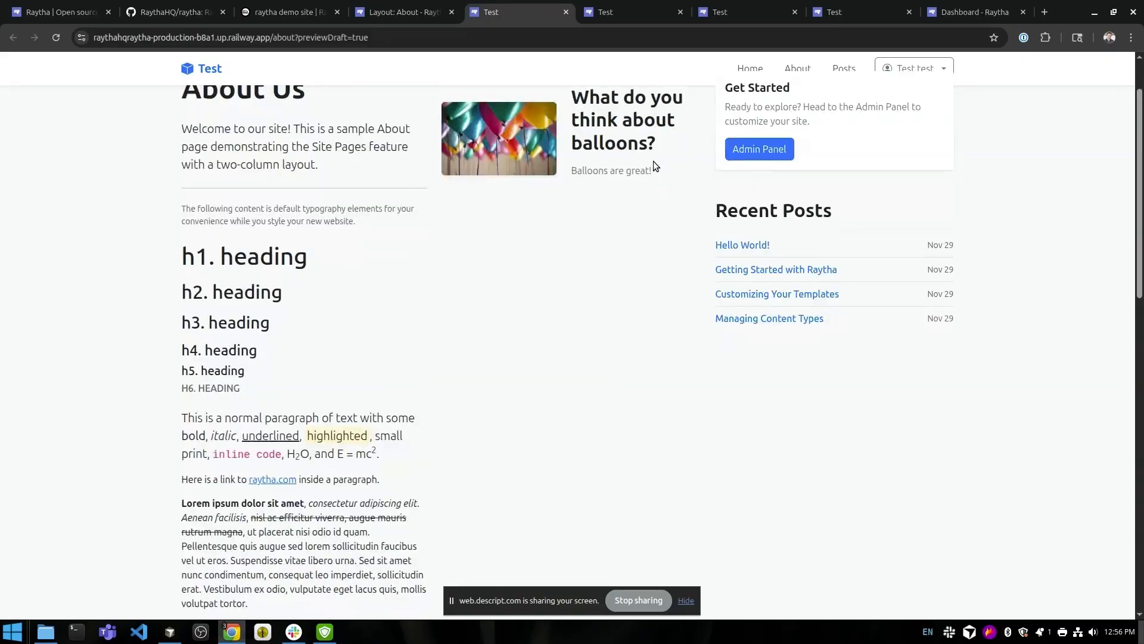
{"action": "scroll", "coordinate": [614, 186], "scroll_direction": "up", "scroll_amount": 1}
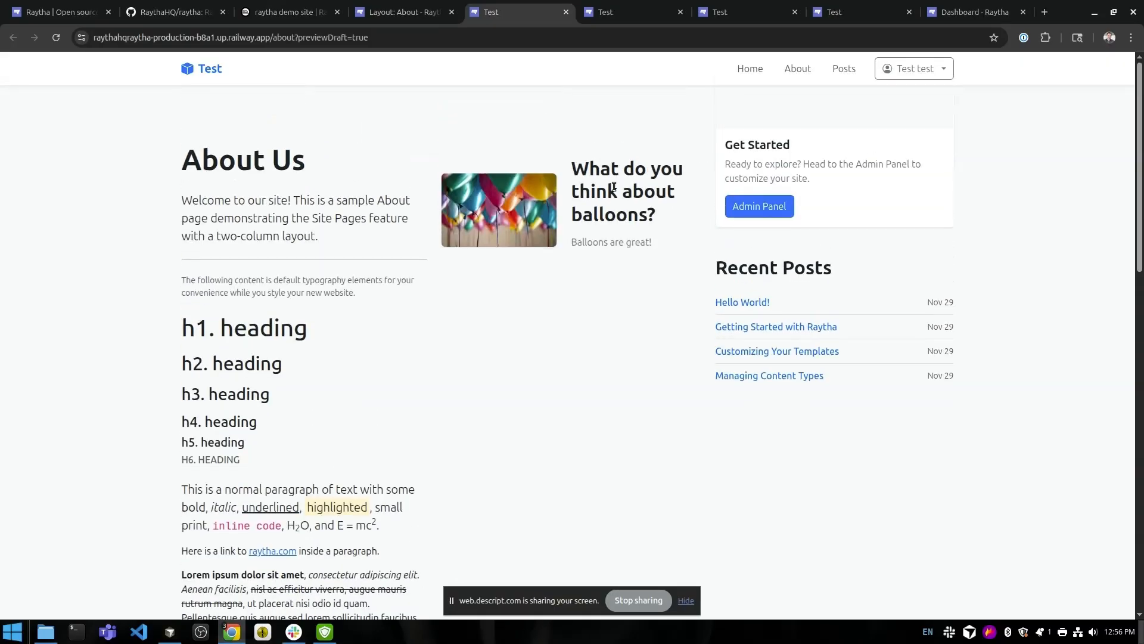
{"action": "left_click", "coordinate": [417, 3]}
Move the Image + Text widget below the WYSIWYG widget and widen the WYSIWYG widget to the full section width.
{"action": "scroll", "coordinate": [618, 337], "scroll_direction": "down", "scroll_amount": 2}
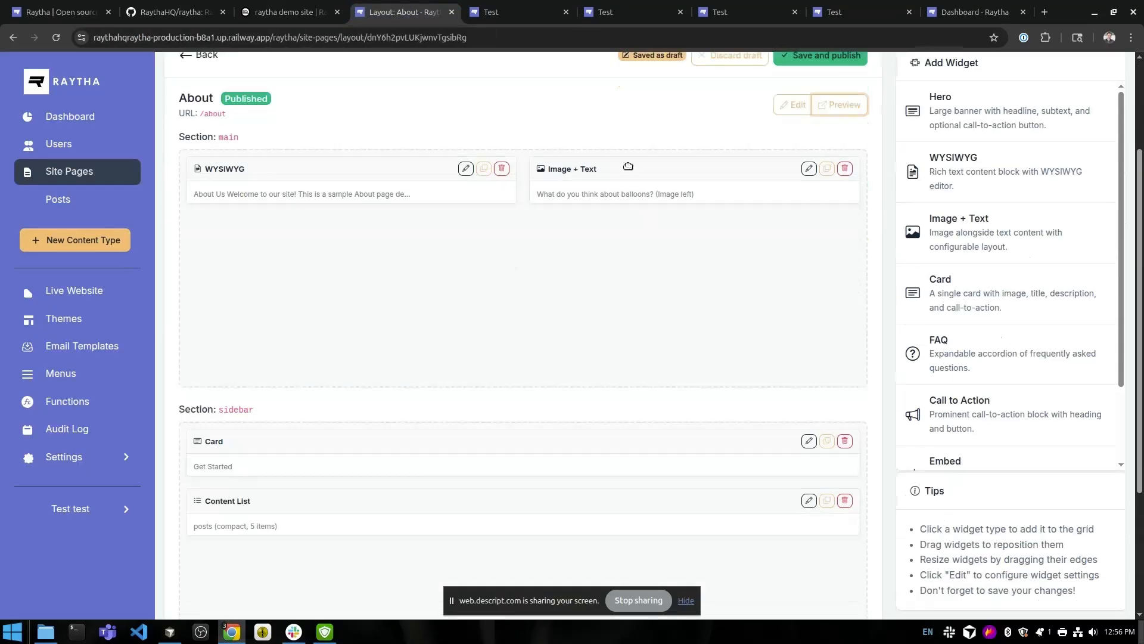
{"action": "left_click_drag", "start_coordinate": [625, 168], "coordinate": [494, 221]}
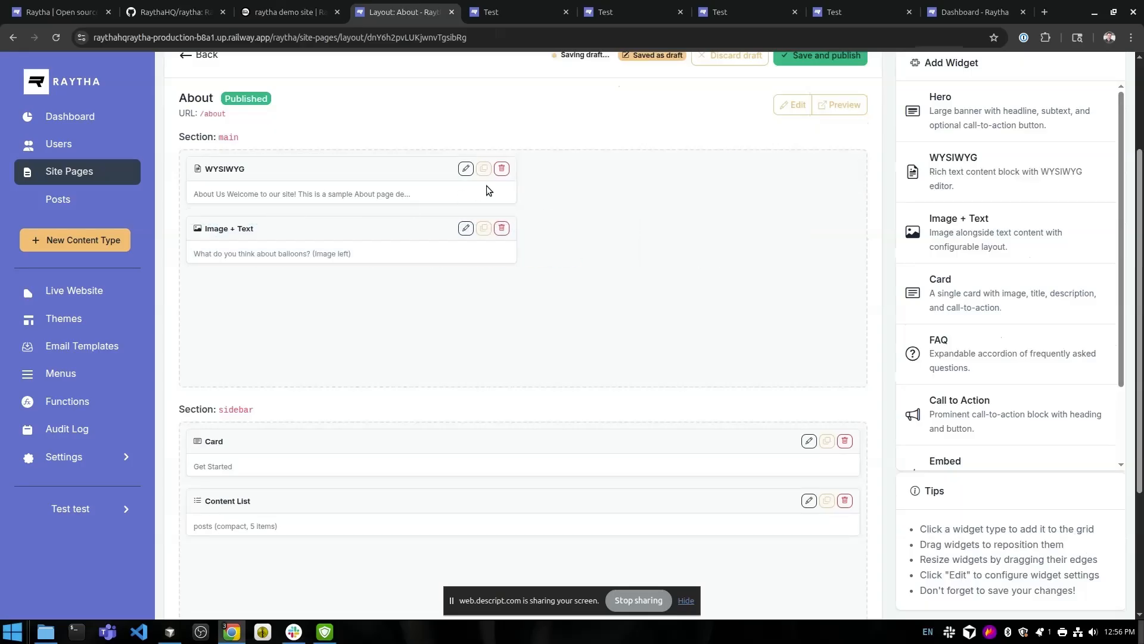
{"action": "left_click_drag", "start_coordinate": [511, 180], "coordinate": [843, 169]}
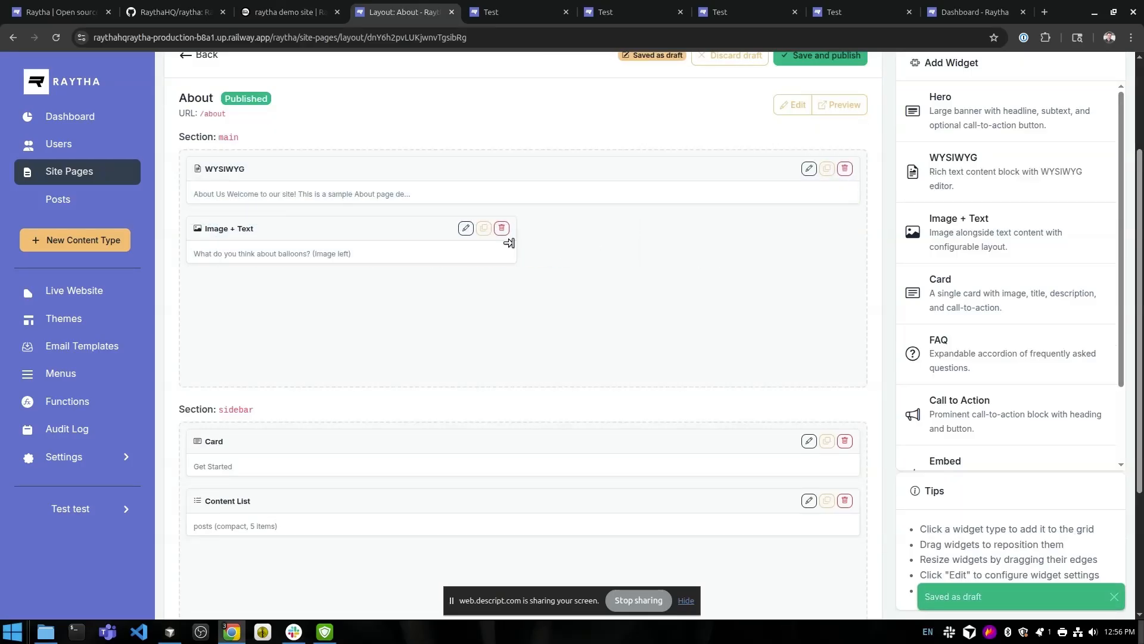
Place a duplicate of the Image + Text widget beside the original and save it with the image position set to Right.
{"action": "left_click", "coordinate": [483, 229]}
{"action": "left_click_drag", "start_coordinate": [326, 281], "coordinate": [657, 227]}
{"action": "left_click", "coordinate": [808, 228]}
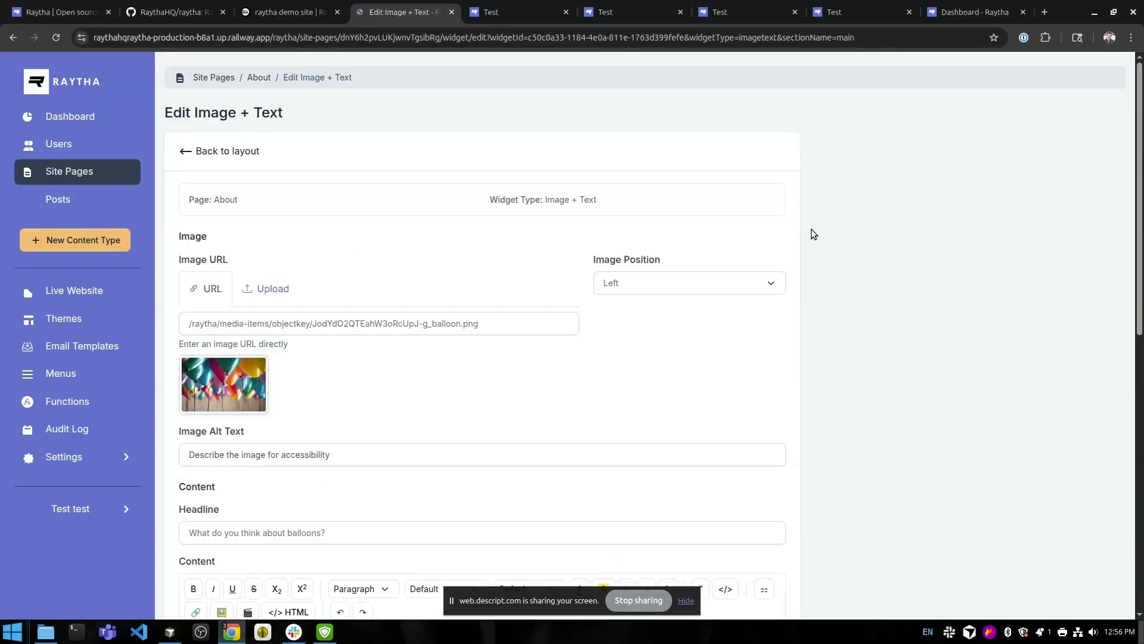
{"action": "left_click", "coordinate": [653, 282]}
{"action": "left_click", "coordinate": [654, 319]}
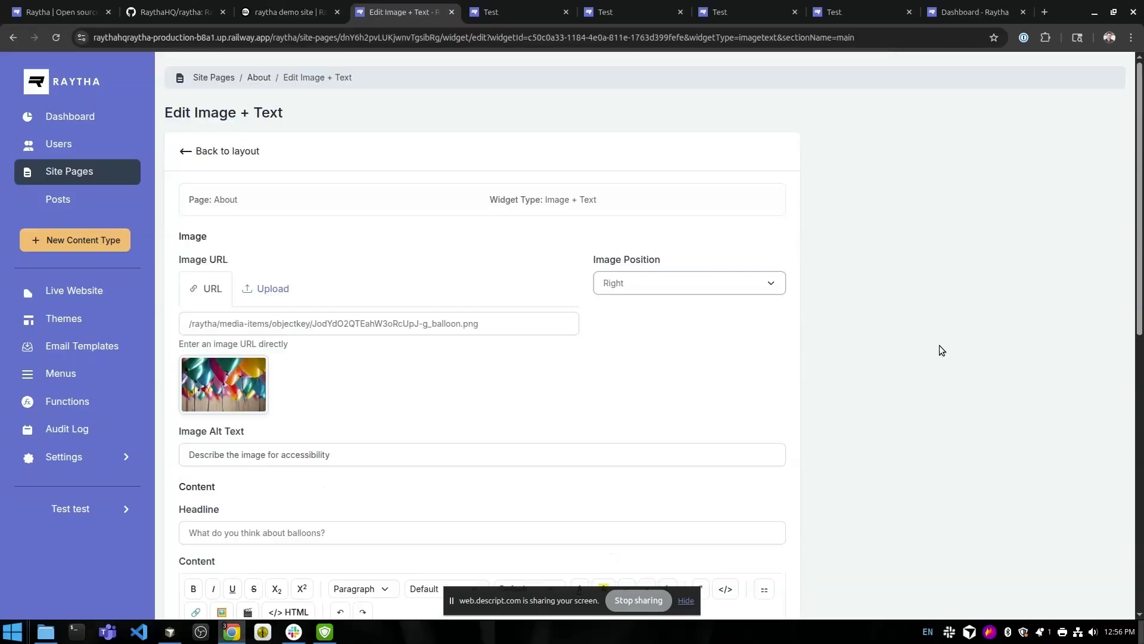
{"action": "scroll", "coordinate": [899, 367], "scroll_direction": "down", "scroll_amount": 1}
{"action": "scroll", "coordinate": [896, 374], "scroll_direction": "down", "scroll_amount": 6}
{"action": "scroll", "coordinate": [896, 373], "scroll_direction": "up", "scroll_amount": 1}
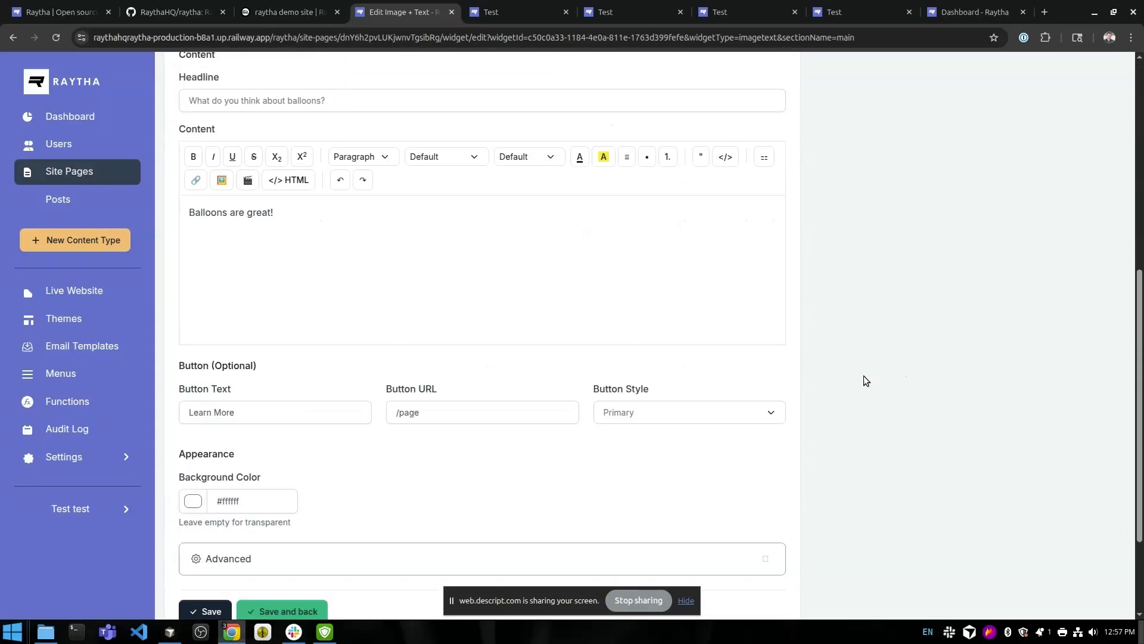
{"action": "scroll", "coordinate": [866, 378], "scroll_direction": "down", "scroll_amount": 2}
{"action": "left_click", "coordinate": [298, 471]}
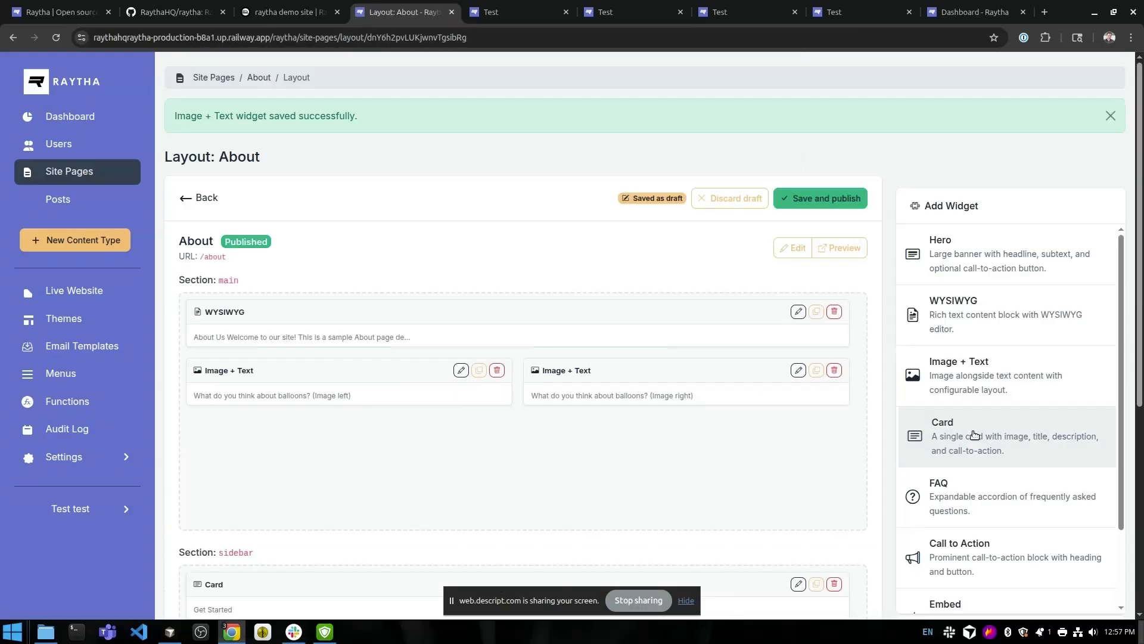
Preview the About page draft, look over the two side-by-side balloon blocks below the text, and return to the layout editor.
{"action": "left_click", "coordinate": [828, 248]}
{"action": "scroll", "coordinate": [770, 362], "scroll_direction": "down", "scroll_amount": 2}
{"action": "scroll", "coordinate": [770, 362], "scroll_direction": "up", "scroll_amount": 2}
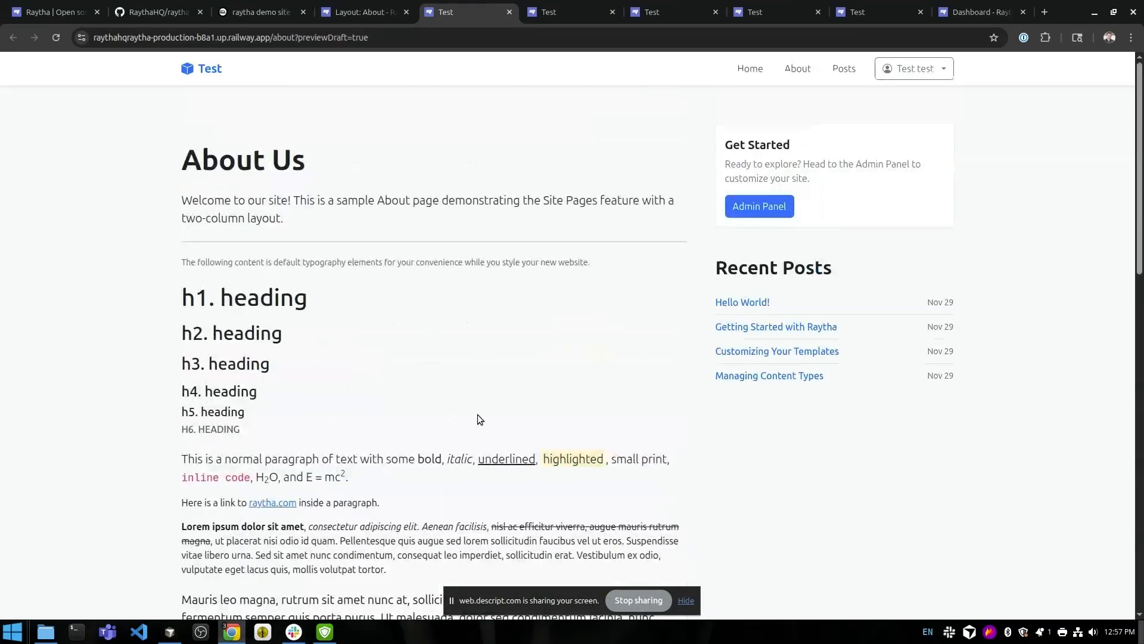
{"action": "scroll", "coordinate": [478, 413], "scroll_direction": "down", "scroll_amount": 2}
{"action": "scroll", "coordinate": [592, 226], "scroll_direction": "up", "scroll_amount": 2}
{"action": "scroll", "coordinate": [553, 328], "scroll_direction": "down", "scroll_amount": 12}
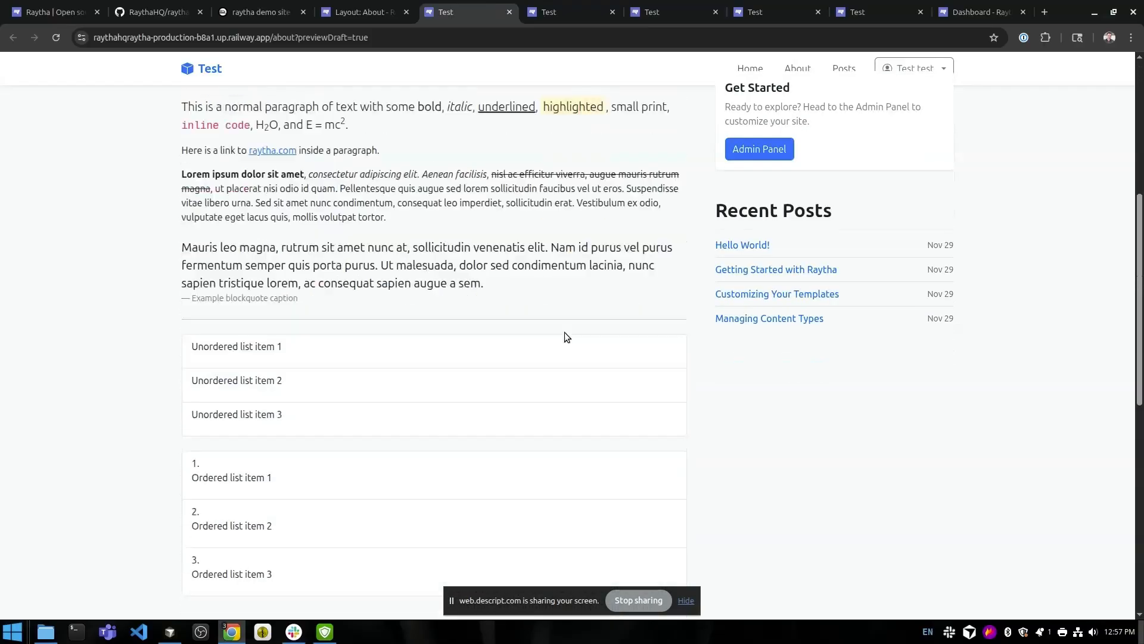
{"action": "scroll", "coordinate": [568, 336], "scroll_direction": "down", "scroll_amount": 1}
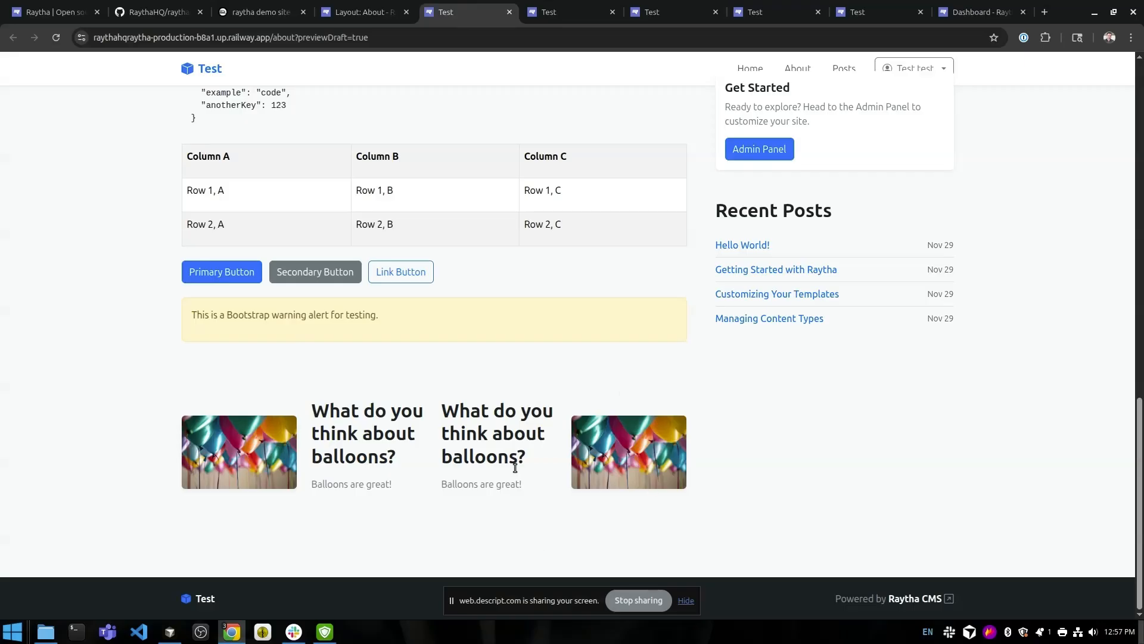
{"action": "scroll", "coordinate": [588, 464], "scroll_direction": "up", "scroll_amount": 2}
{"action": "scroll", "coordinate": [558, 409], "scroll_direction": "down", "scroll_amount": 2}
{"action": "left_click", "coordinate": [378, 6]}
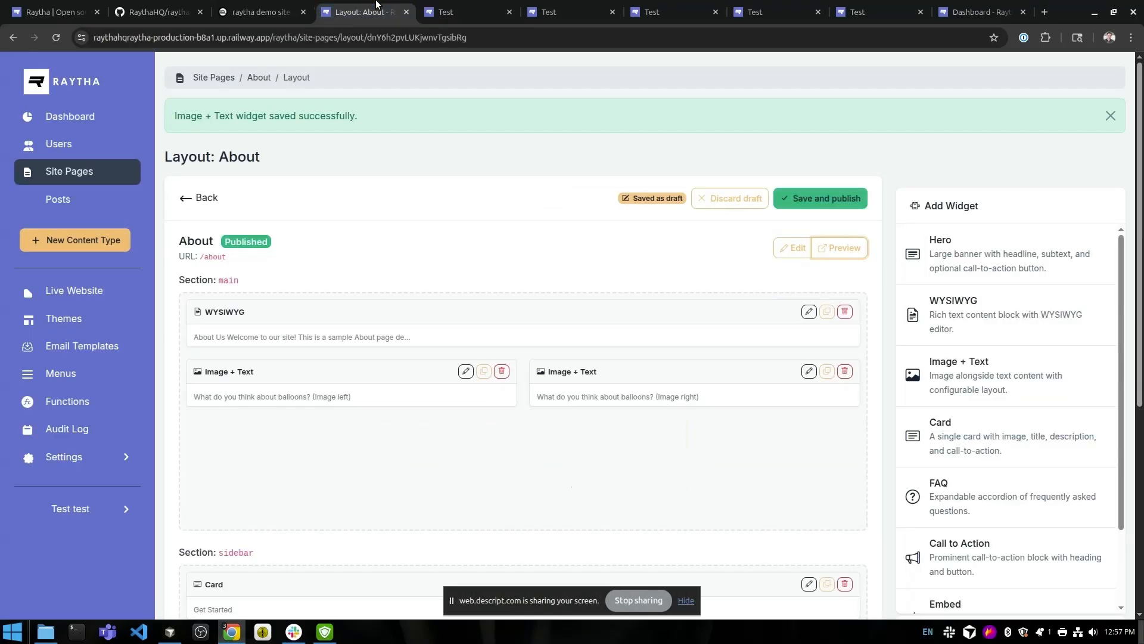
Add an FAQ widget to the main section and move it below the two Image + Text widgets.
{"action": "scroll", "coordinate": [470, 335], "scroll_direction": "down", "scroll_amount": 2}
{"action": "scroll", "coordinate": [469, 335], "scroll_direction": "down", "scroll_amount": 2}
{"action": "scroll", "coordinate": [767, 355], "scroll_direction": "up", "scroll_amount": 1}
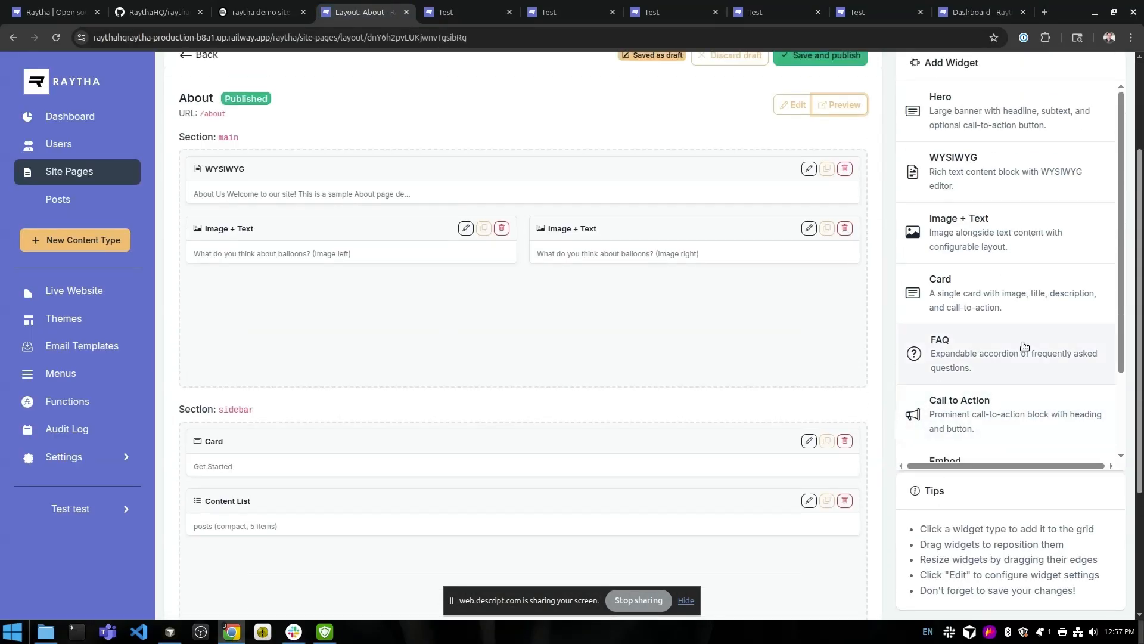
{"action": "left_click", "coordinate": [997, 356]}
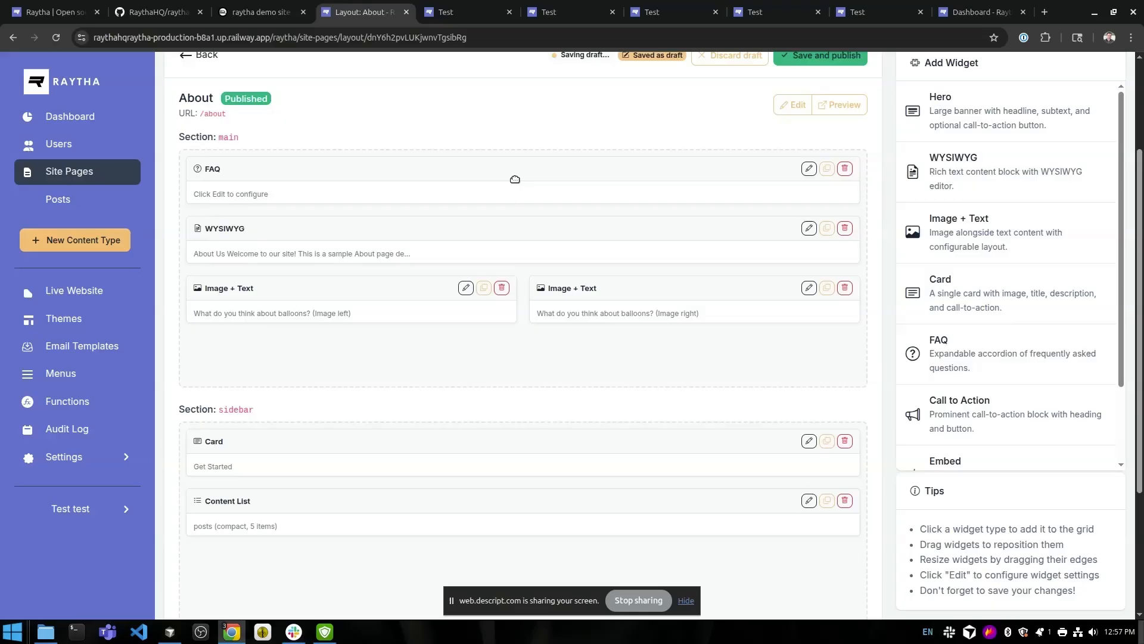
{"action": "left_click_drag", "start_coordinate": [513, 178], "coordinate": [513, 384]}
{"action": "scroll", "coordinate": [417, 316], "scroll_direction": "down", "scroll_amount": 3}
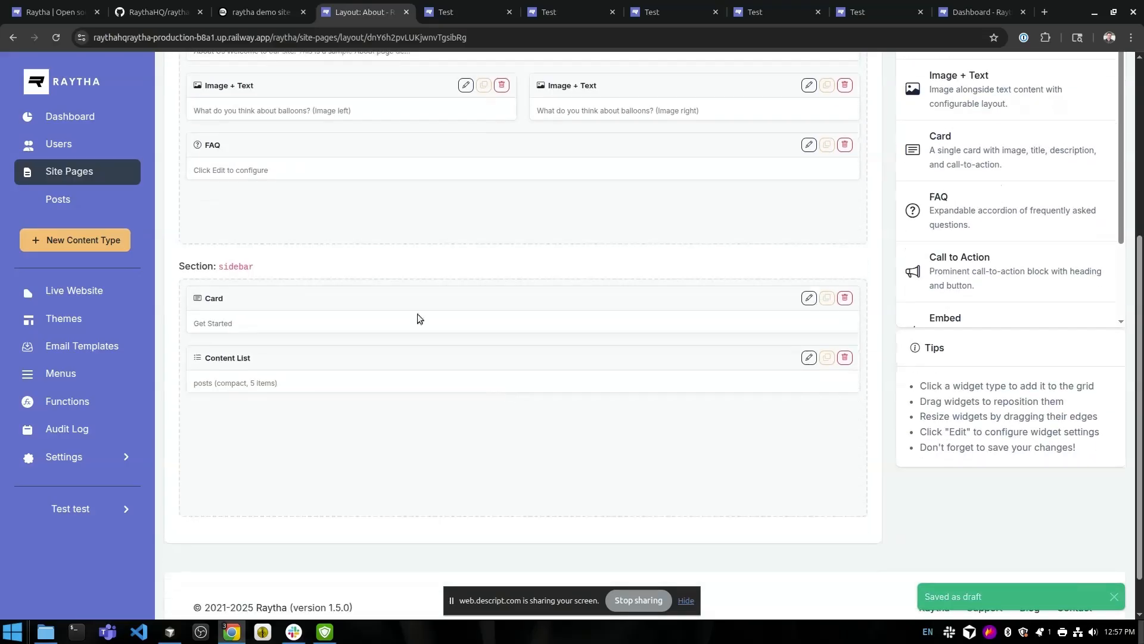
{"action": "scroll", "coordinate": [419, 331], "scroll_direction": "up", "scroll_amount": 1}
Give the FAQ item the question "What is your first question?" and the answer "This is my first answer!", and save the widget back to the layout.
{"action": "left_click", "coordinate": [809, 216]}
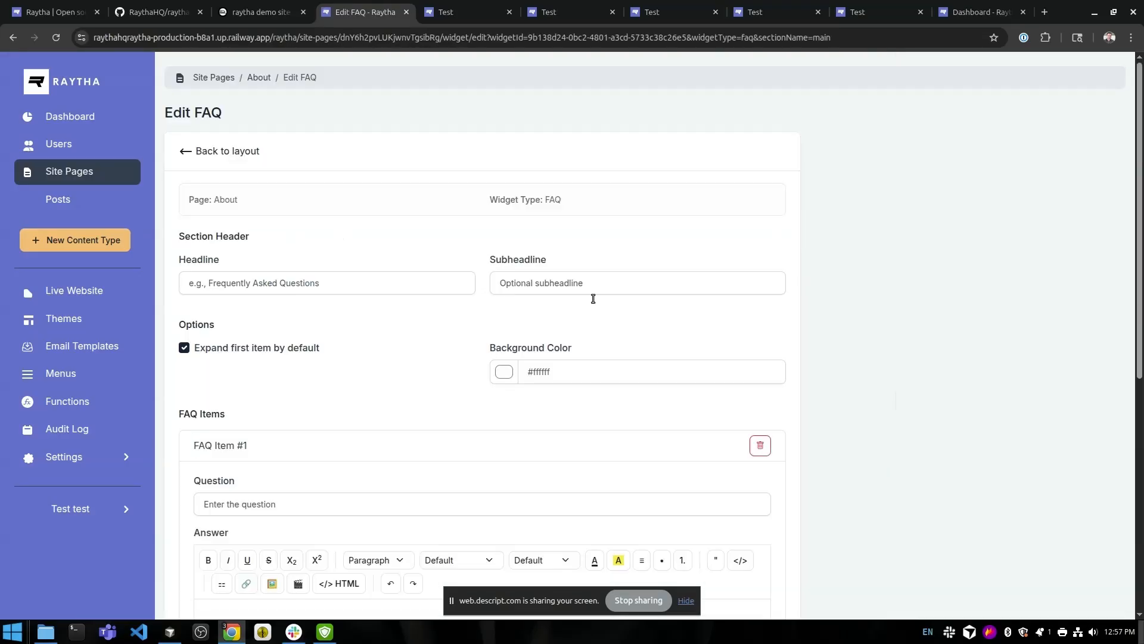
{"action": "scroll", "coordinate": [538, 409], "scroll_direction": "down", "scroll_amount": 5}
{"action": "scroll", "coordinate": [366, 380], "scroll_direction": "up", "scroll_amount": 3}
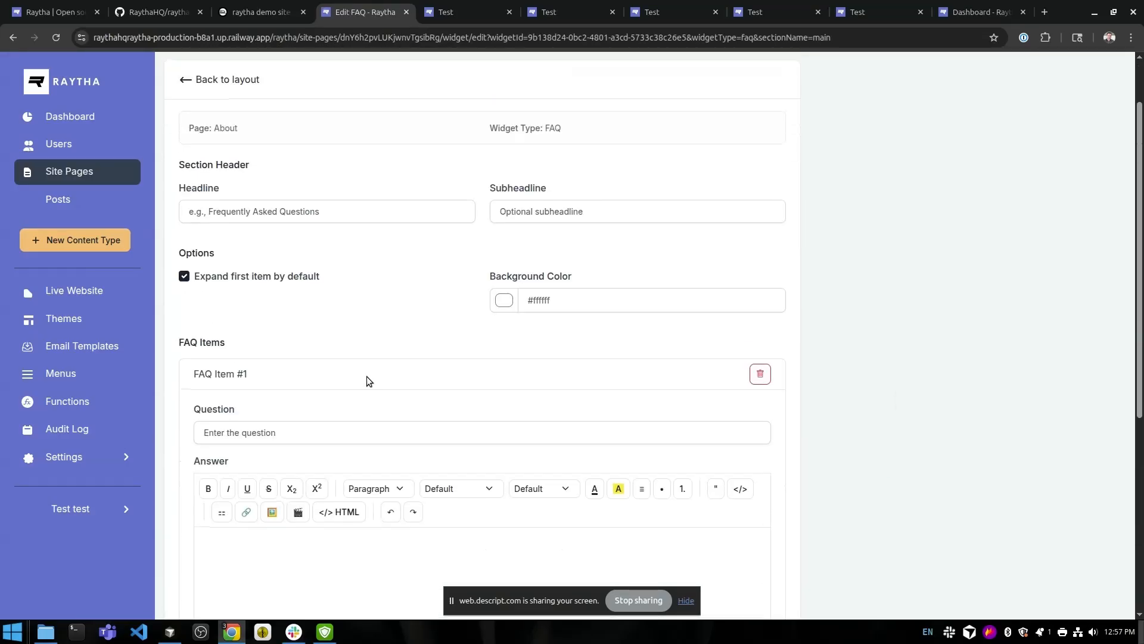
{"action": "left_click", "coordinate": [251, 427]}
{"action": "type", "text": "Wh"}
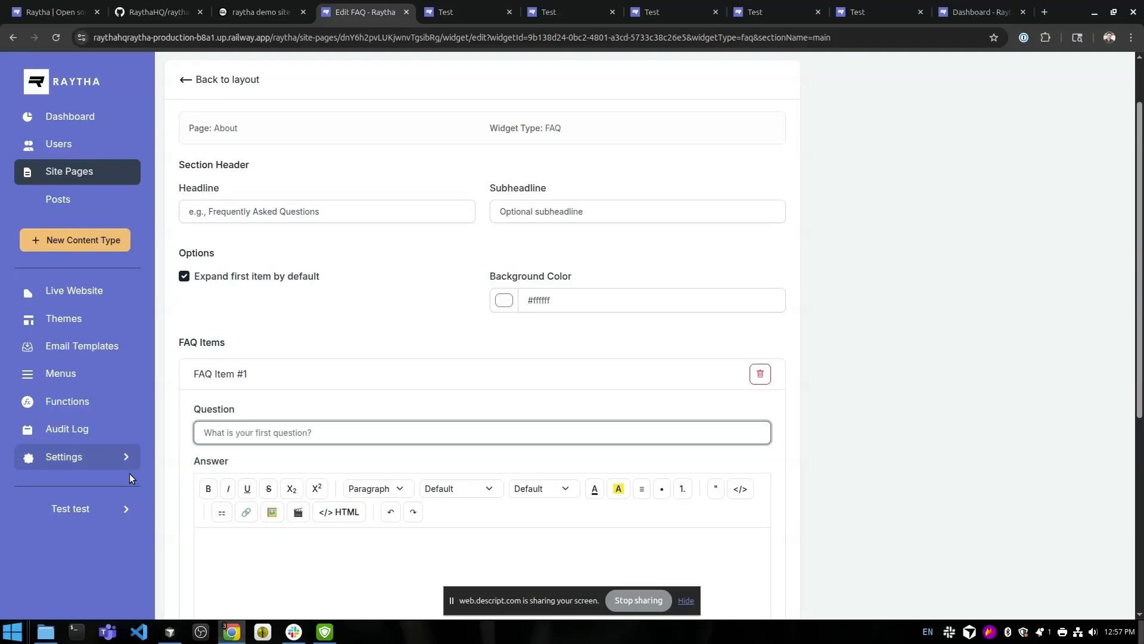
{"action": "scroll", "coordinate": [312, 410], "scroll_direction": "down", "scroll_amount": 3}
{"action": "left_click", "coordinate": [311, 410]}
{"action": "type", "text": "What is"}
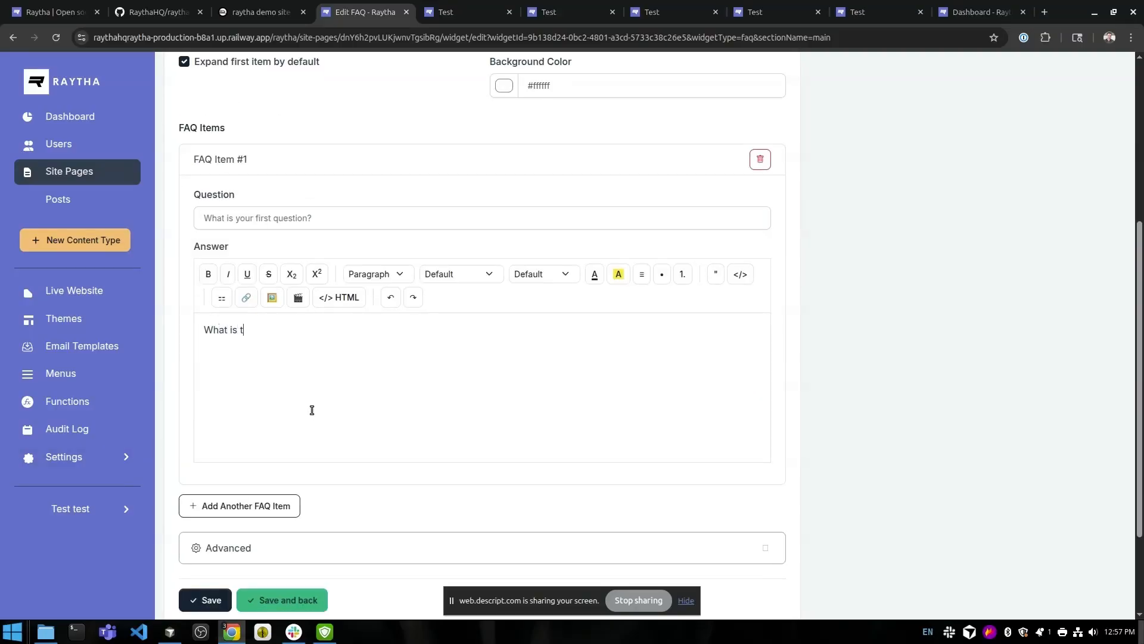
{"action": "key", "text": "ctrl+a"}
{"action": "type", "text": "This is my first answer!"}
{"action": "scroll", "coordinate": [309, 415], "scroll_direction": "down", "scroll_amount": 2}
{"action": "left_click", "coordinate": [285, 471]}
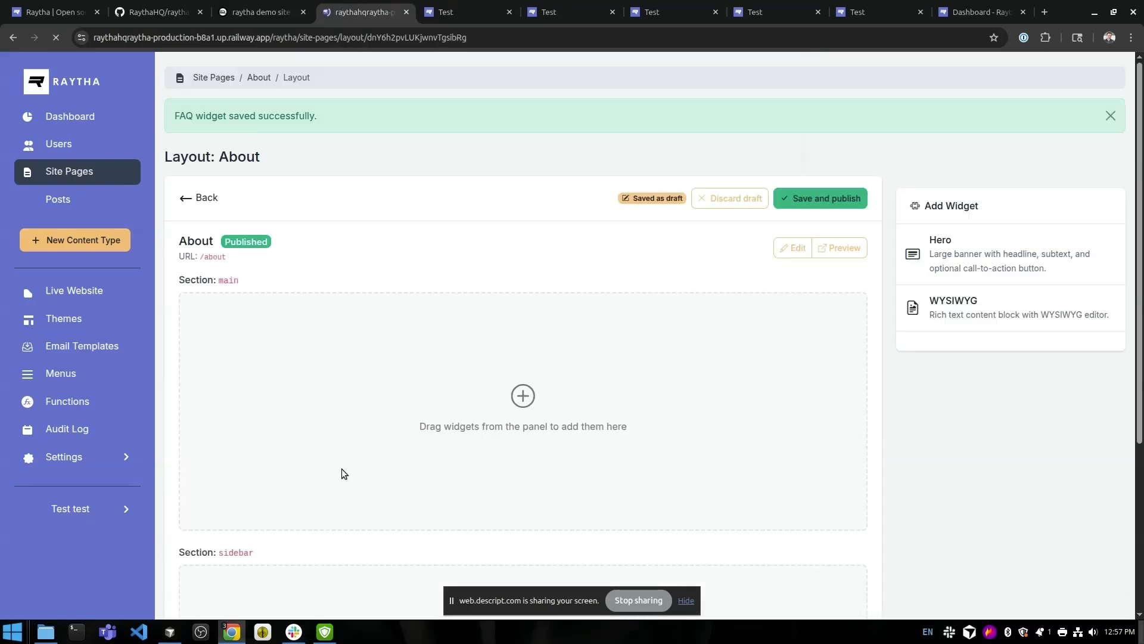
Preview the About page draft, collapse and expand the FAQ item to check it, and return to the layout editor.
{"action": "left_click", "coordinate": [847, 246]}
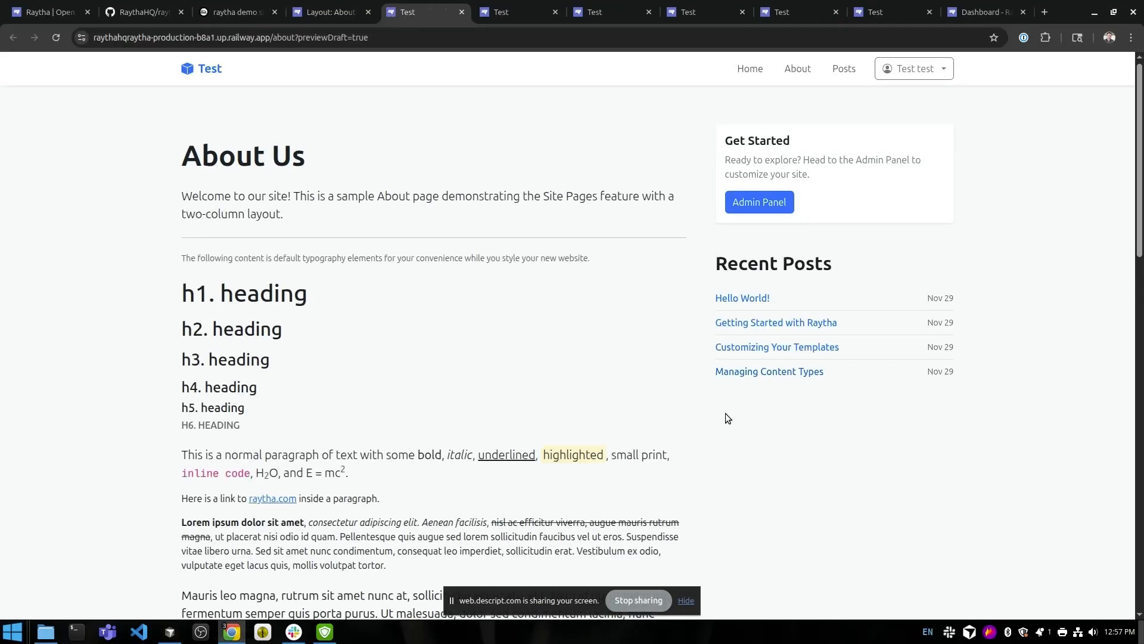
{"action": "scroll", "coordinate": [736, 407], "scroll_direction": "down", "scroll_amount": 15}
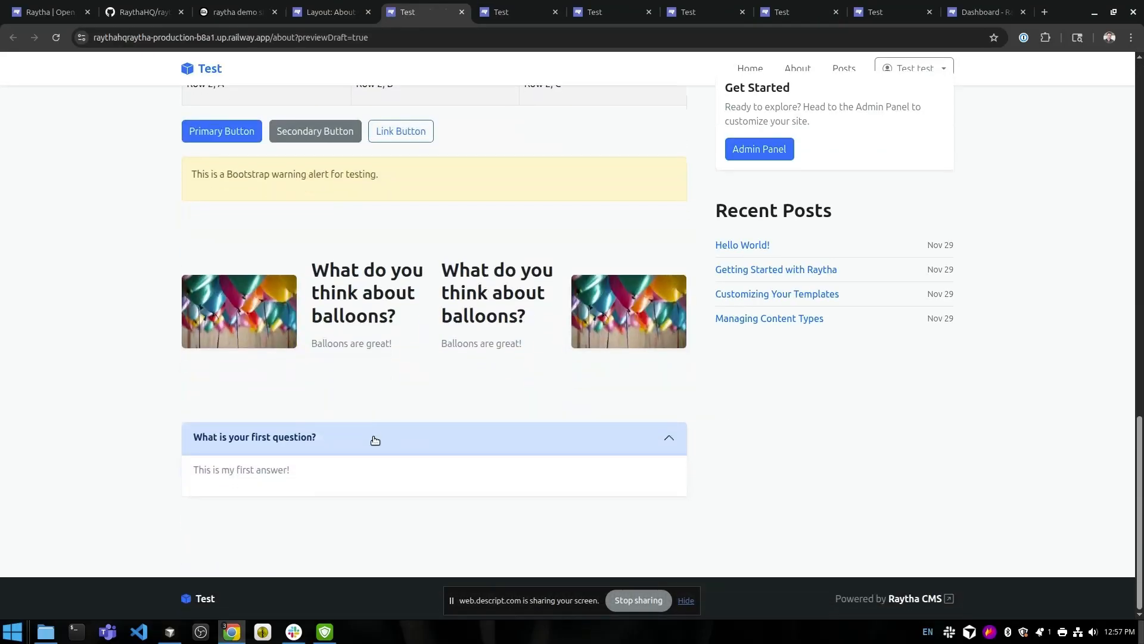
{"action": "left_click", "coordinate": [388, 440]}
{"action": "left_click", "coordinate": [391, 474]}
{"action": "left_click", "coordinate": [404, 452]}
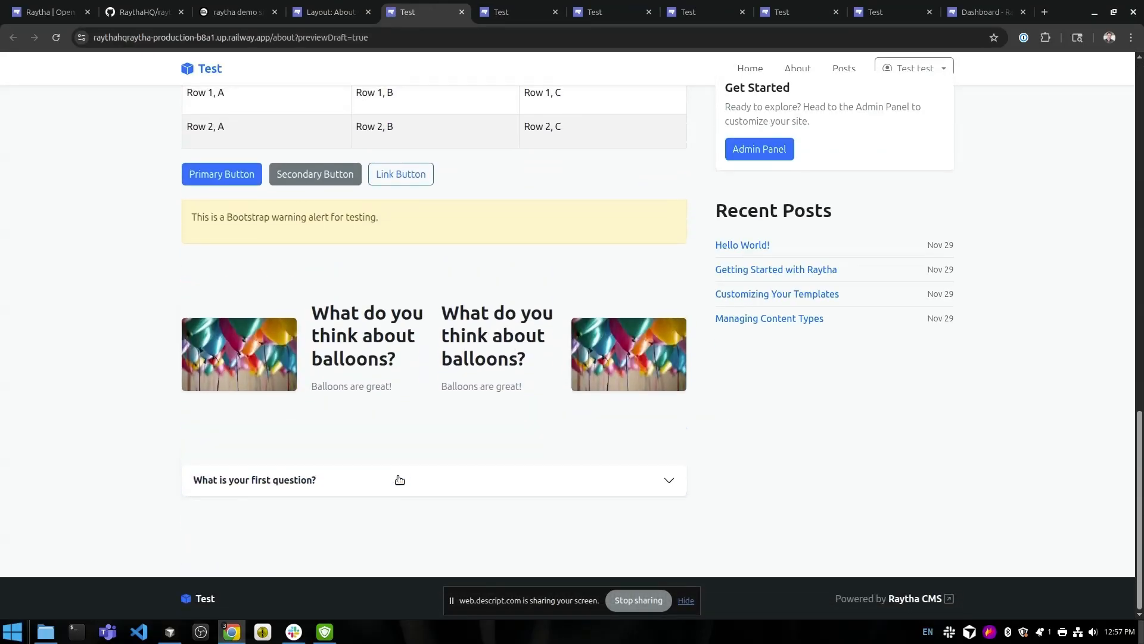
{"action": "left_click", "coordinate": [396, 477]}
{"action": "scroll", "coordinate": [825, 543], "scroll_direction": "up", "scroll_amount": 15}
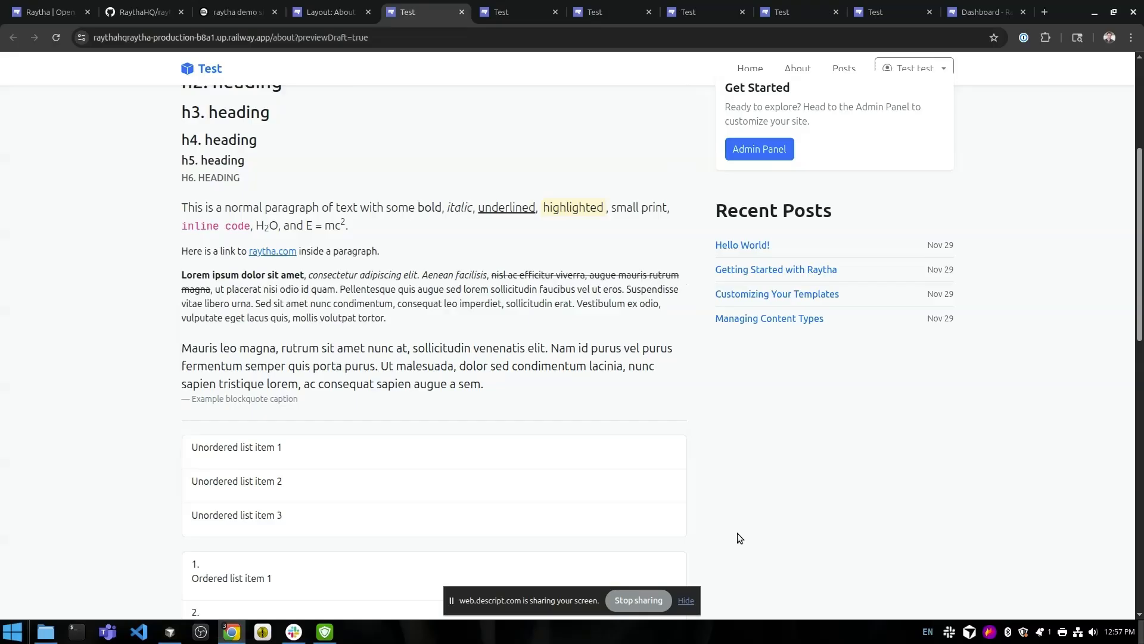
{"action": "scroll", "coordinate": [644, 386], "scroll_direction": "down", "scroll_amount": 15}
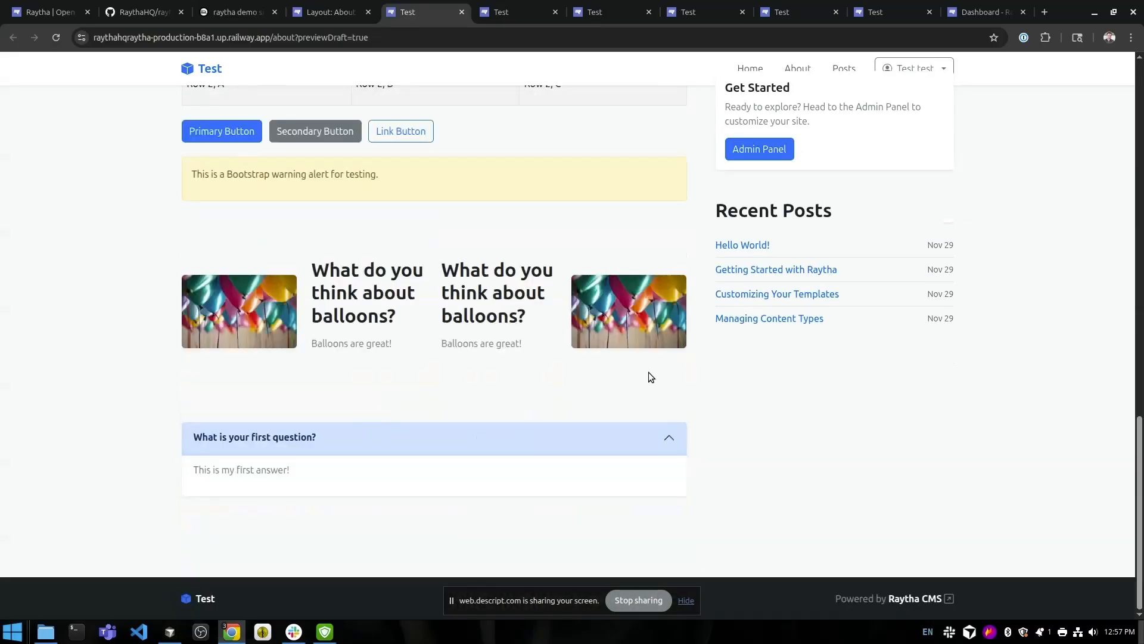
{"action": "left_click", "coordinate": [331, 12]}
Add a Card widget and move it into the sidebar section below the Content List.
{"action": "scroll", "coordinate": [1011, 410], "scroll_direction": "down", "scroll_amount": 2}
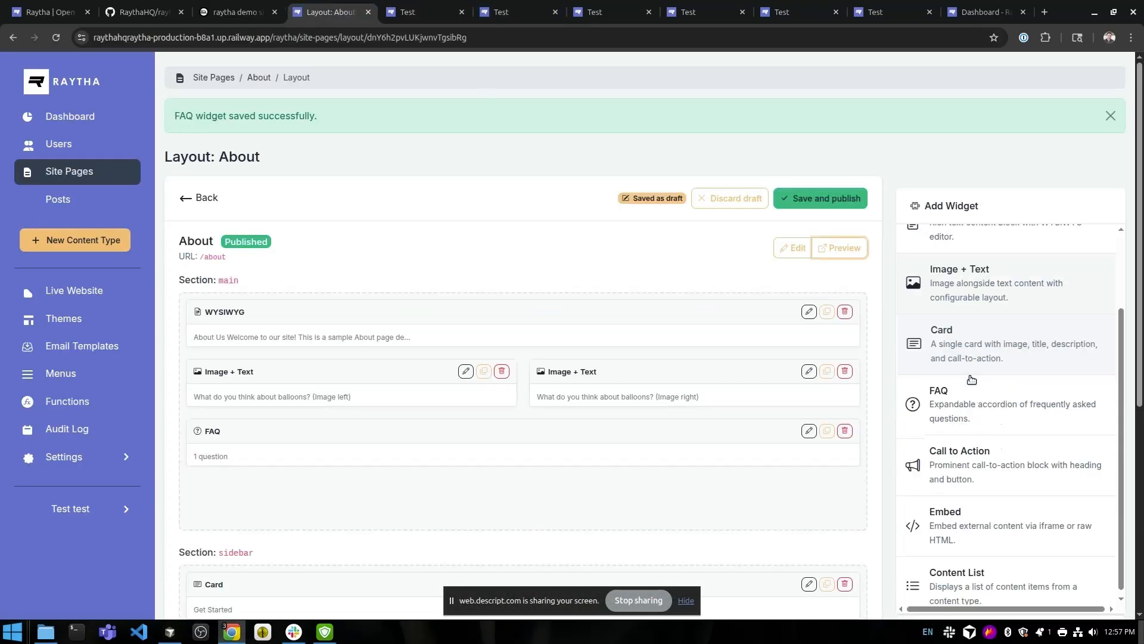
{"action": "left_click", "coordinate": [981, 332]}
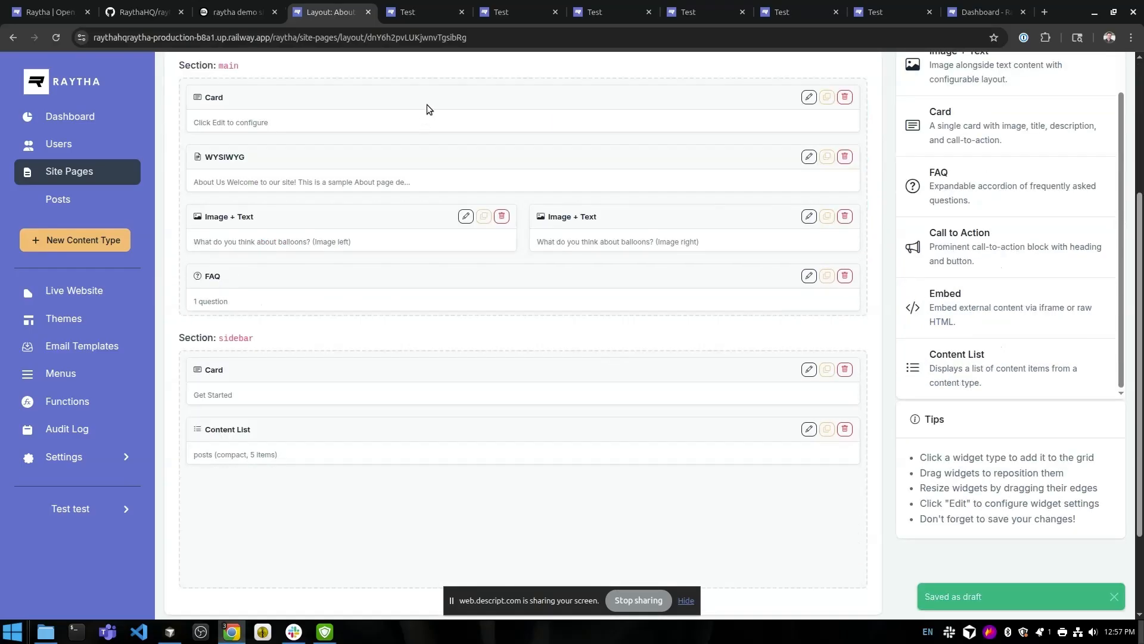
{"action": "left_click_drag", "start_coordinate": [431, 95], "coordinate": [454, 460]}
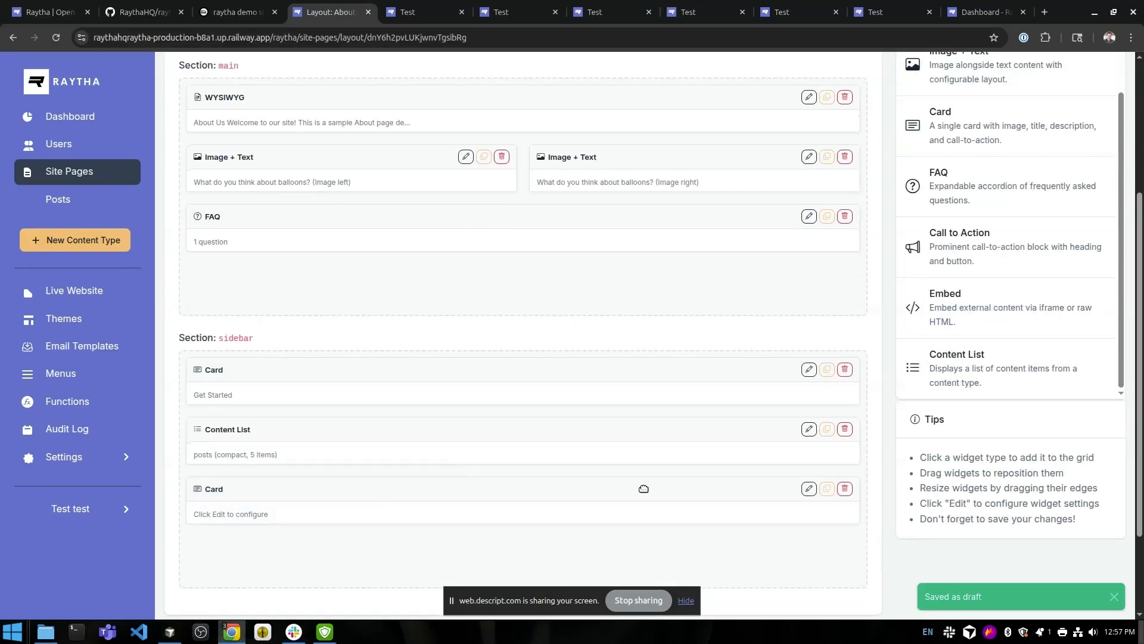
Try to fill the new sidebar card with the title "Another card" and the description "Dfasdfasdf", saving it back to the layout.
{"action": "left_click", "coordinate": [810, 489]}
{"action": "left_click", "coordinate": [296, 261]}
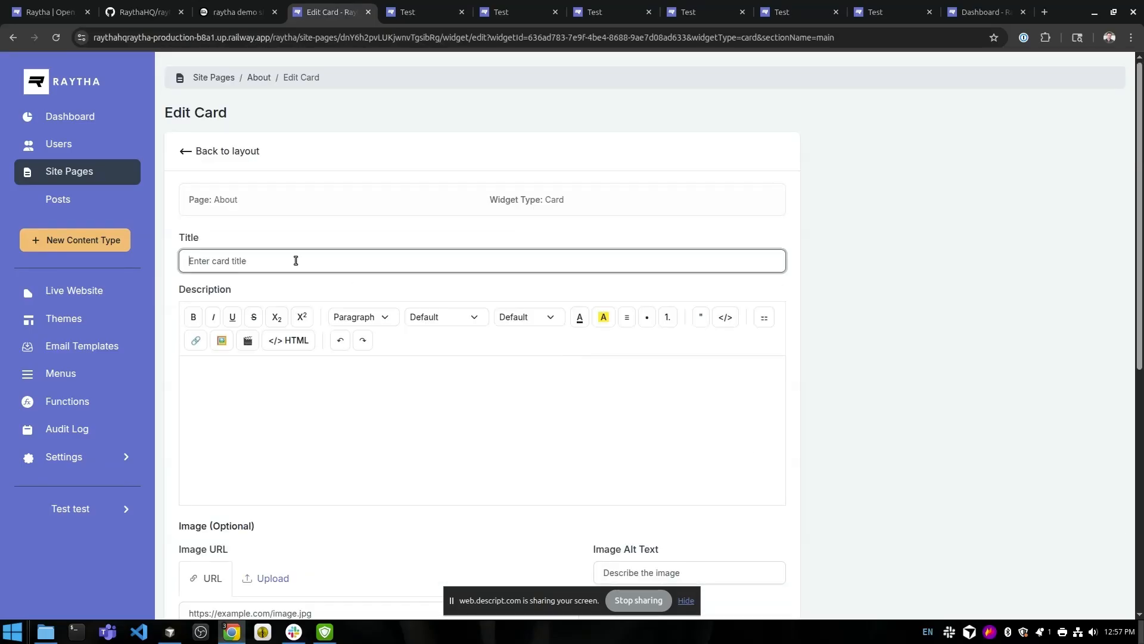
{"action": "type", "text": "Another card"}
{"action": "left_click", "coordinate": [345, 427]}
{"action": "type", "text": "Dfasdfasdf"}
{"action": "scroll", "coordinate": [340, 439], "scroll_direction": "down", "scroll_amount": 7}
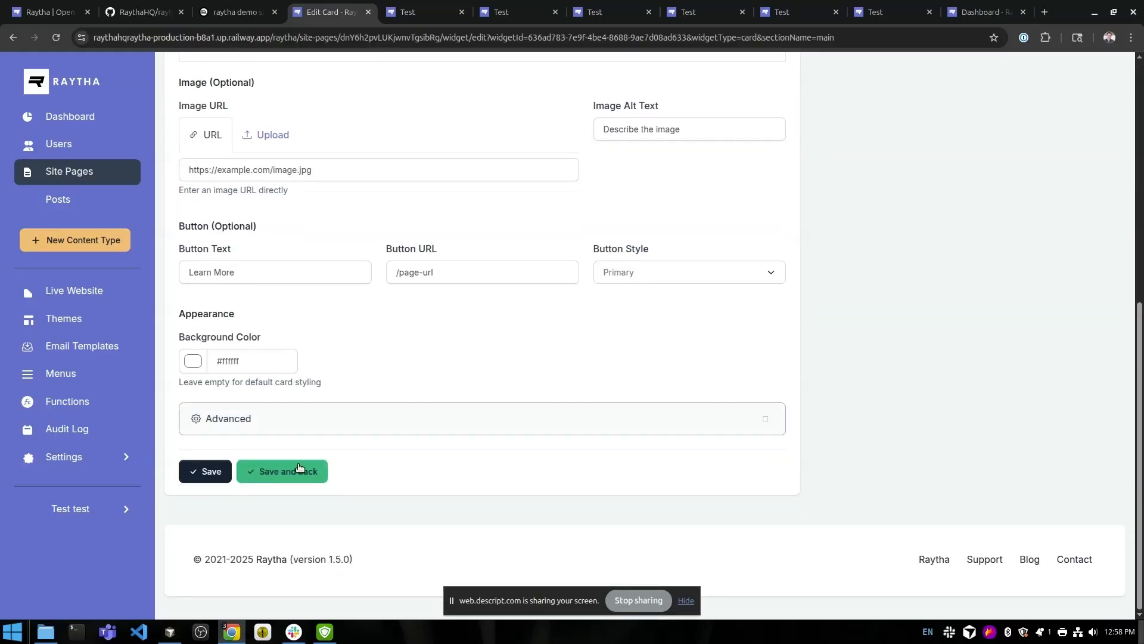
{"action": "left_click", "coordinate": [299, 470]}
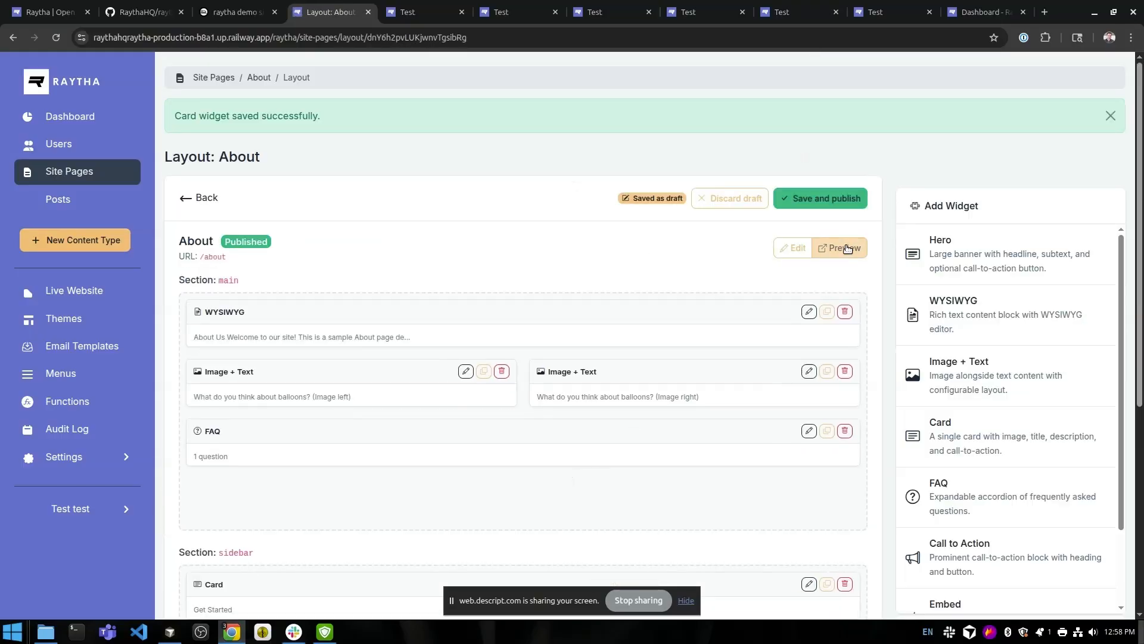
Preview the About page draft to check the new card under Recent Posts, and return to the layout editor.
{"action": "left_click", "coordinate": [848, 248]}
{"action": "scroll", "coordinate": [777, 366], "scroll_direction": "down", "scroll_amount": 2}
{"action": "scroll", "coordinate": [829, 359], "scroll_direction": "up", "scroll_amount": 2}
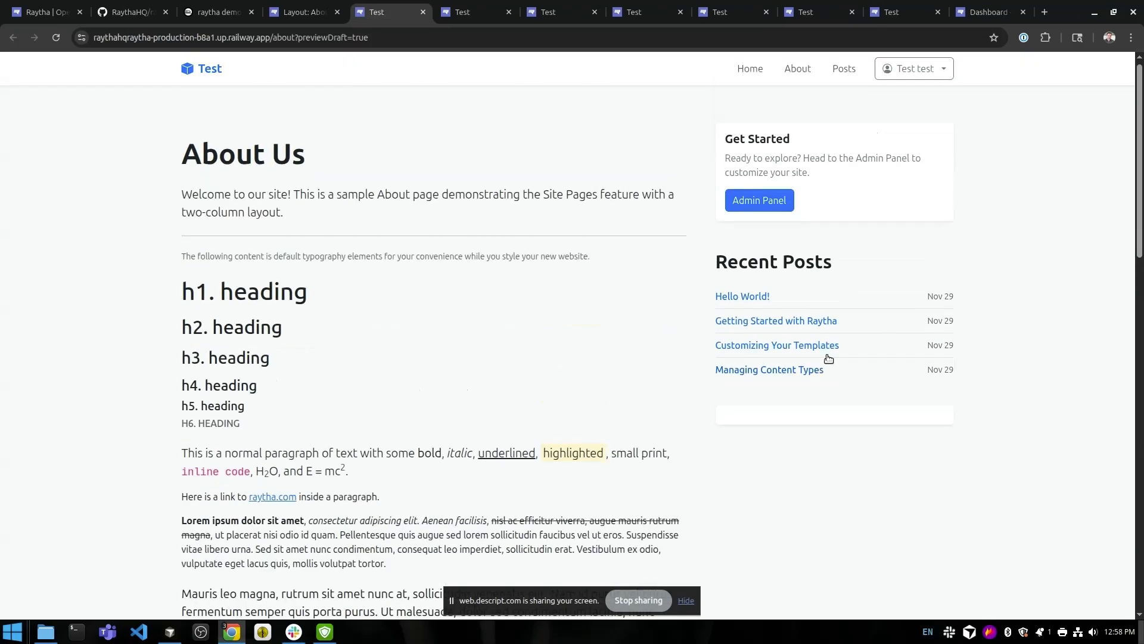
{"action": "left_click", "coordinate": [319, 8]}
Set the lower sidebar card's title and description both to "asdfasdf" and save the widget back to the layout.
{"action": "scroll", "coordinate": [595, 390], "scroll_direction": "down", "scroll_amount": 5}
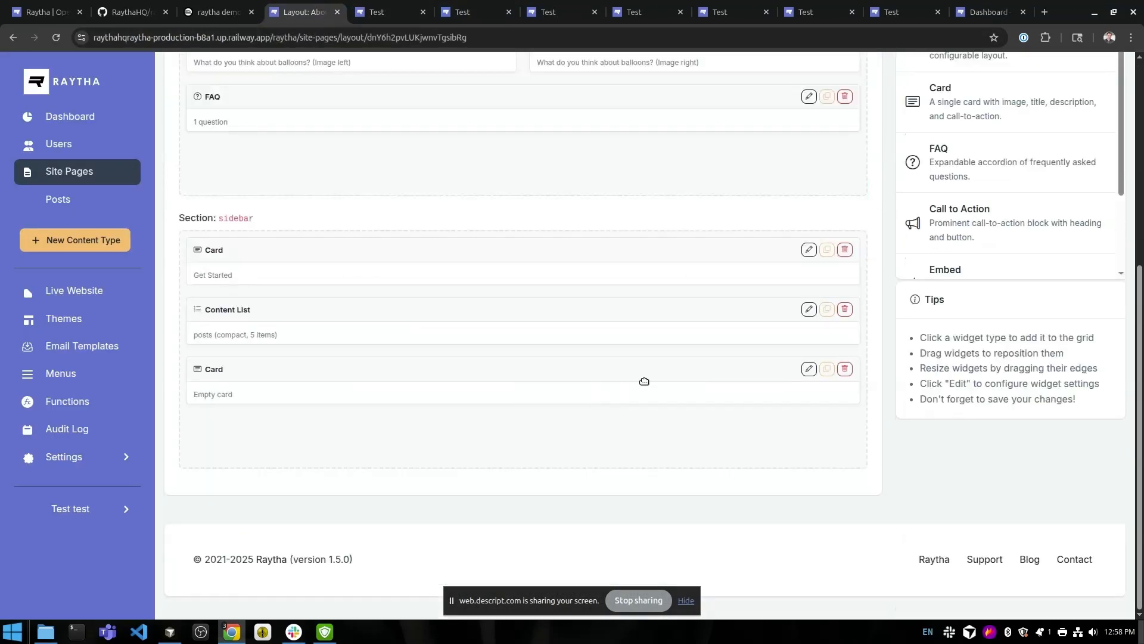
{"action": "left_click", "coordinate": [809, 368]}
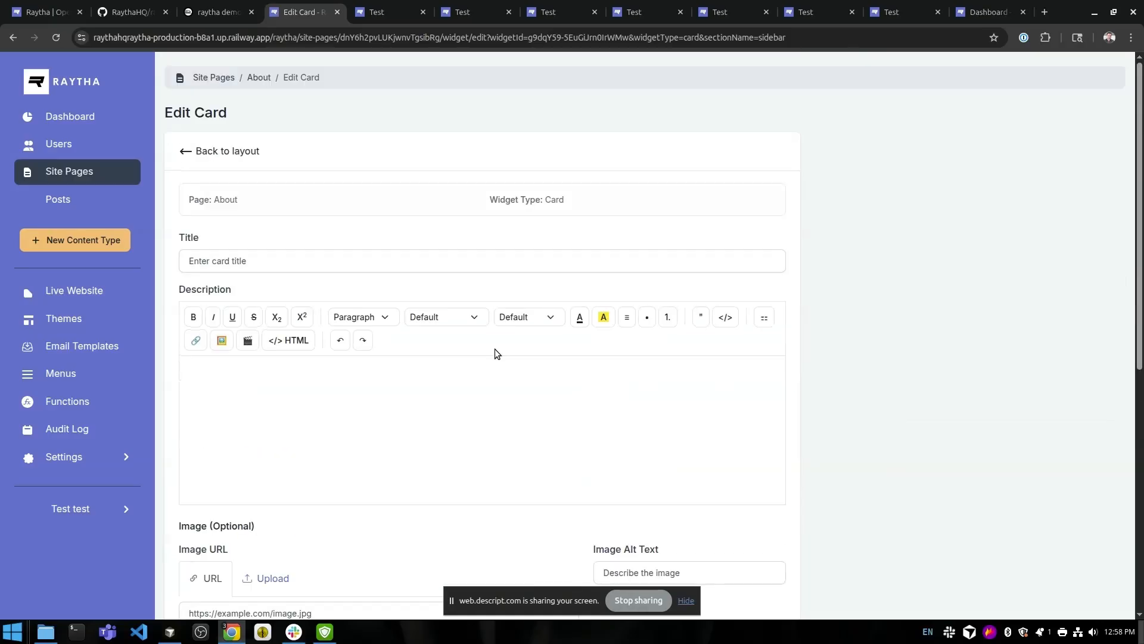
{"action": "left_click", "coordinate": [277, 262]}
{"action": "type", "text": "asdfasdf"}
{"action": "left_click", "coordinate": [313, 423]}
{"action": "type", "text": "asdfasdf"}
{"action": "scroll", "coordinate": [363, 426], "scroll_direction": "down", "scroll_amount": 7}
{"action": "left_click", "coordinate": [289, 485]}
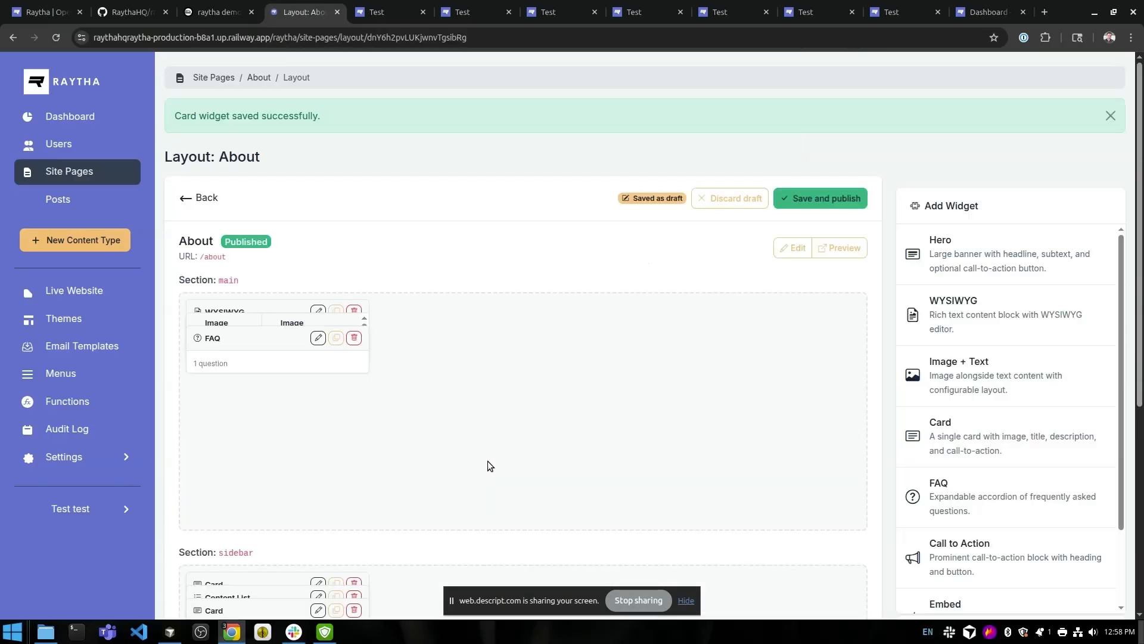
Preview the draft again, check the sidebar card's title and description, and return to the layout editor.
{"action": "left_click", "coordinate": [852, 252]}
{"action": "scroll", "coordinate": [880, 412], "scroll_direction": "down", "scroll_amount": 2}
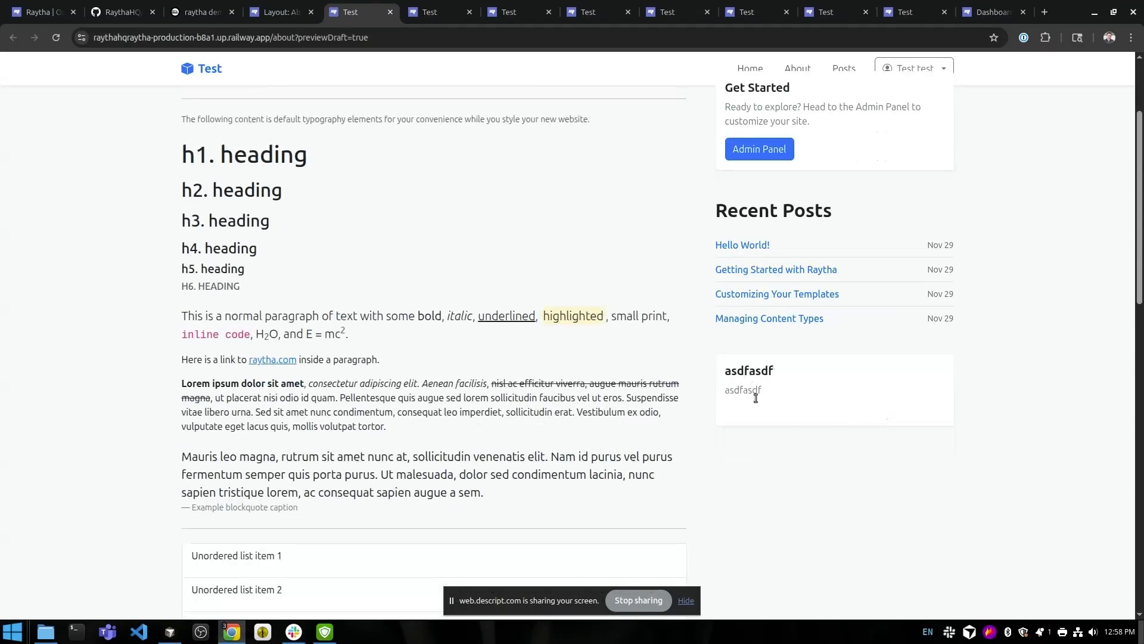
{"action": "scroll", "coordinate": [900, 441], "scroll_direction": "up", "scroll_amount": 2}
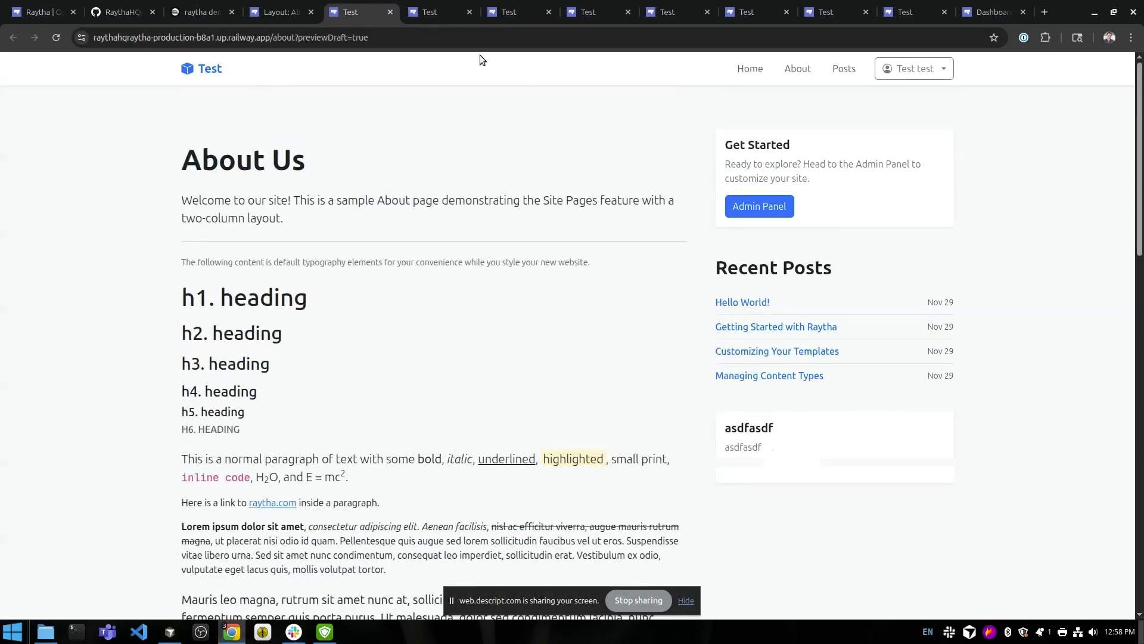
{"action": "left_click", "coordinate": [280, 12]}
Look through the available widget types and add a Call to Action widget to the main section.
{"action": "scroll", "coordinate": [1009, 410], "scroll_direction": "down", "scroll_amount": 2}
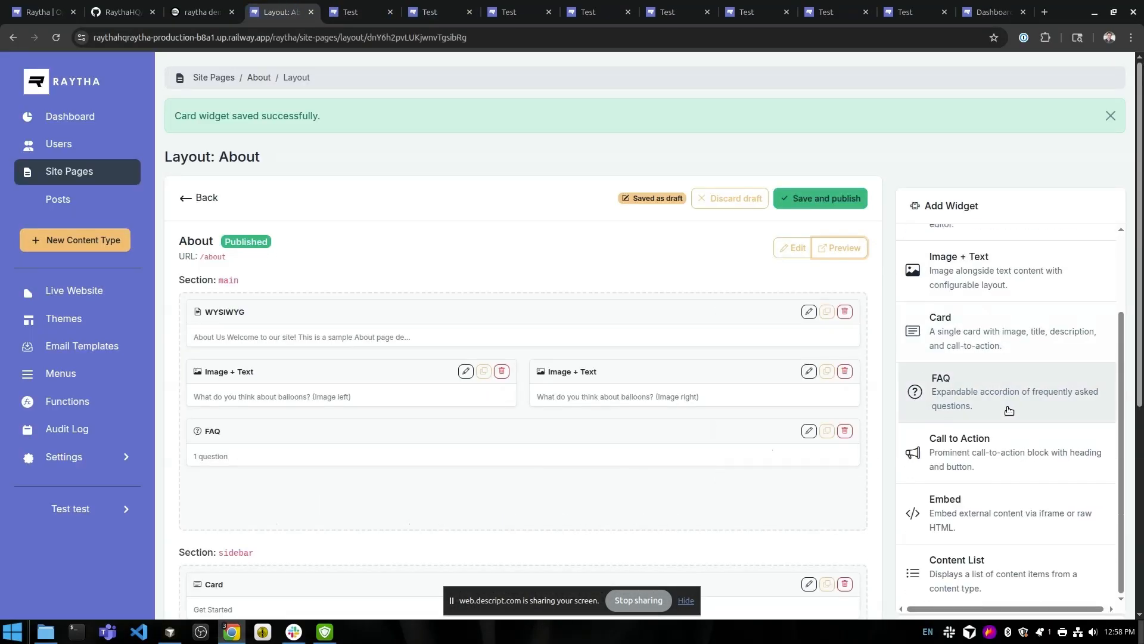
{"action": "scroll", "coordinate": [1002, 549], "scroll_direction": "up", "scroll_amount": 2}
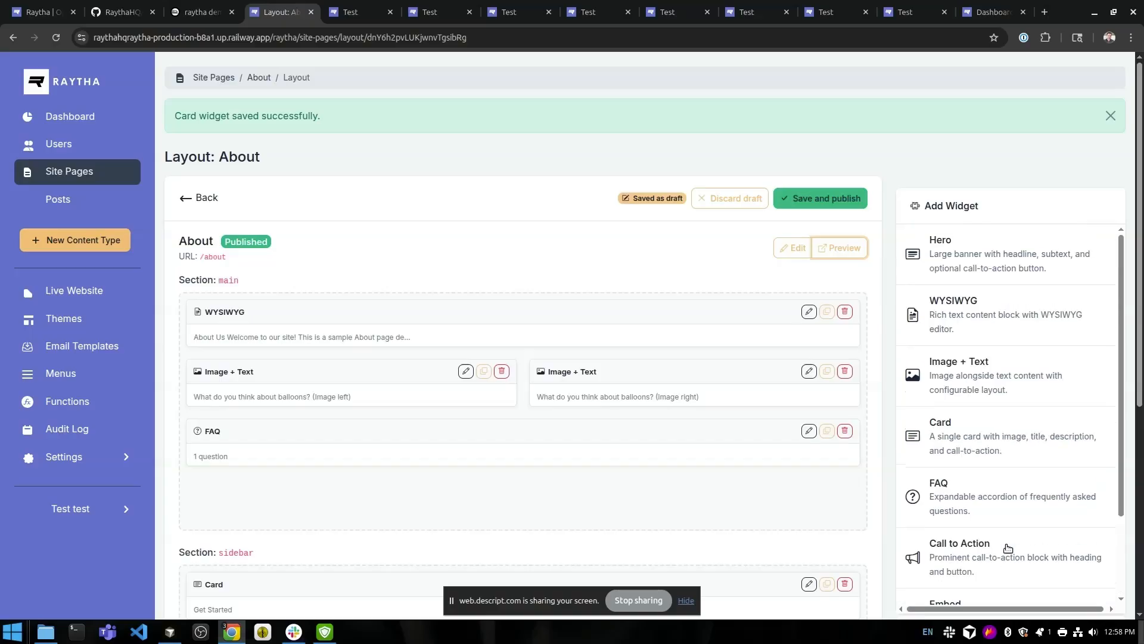
{"action": "scroll", "coordinate": [1009, 392], "scroll_direction": "down", "scroll_amount": 2}
{"action": "scroll", "coordinate": [1012, 239], "scroll_direction": "up", "scroll_amount": 2}
{"action": "scroll", "coordinate": [1013, 469], "scroll_direction": "down", "scroll_amount": 2}
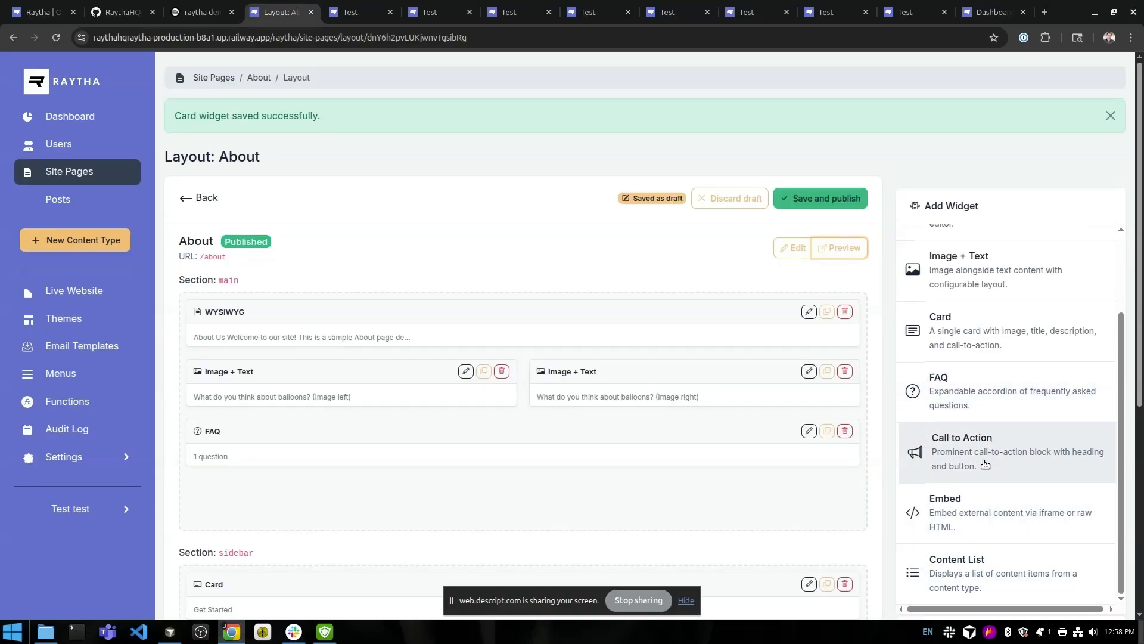
{"action": "scroll", "coordinate": [713, 445], "scroll_direction": "down", "scroll_amount": 2}
{"action": "scroll", "coordinate": [714, 445], "scroll_direction": "down", "scroll_amount": 3}
{"action": "left_click", "coordinate": [979, 161]}
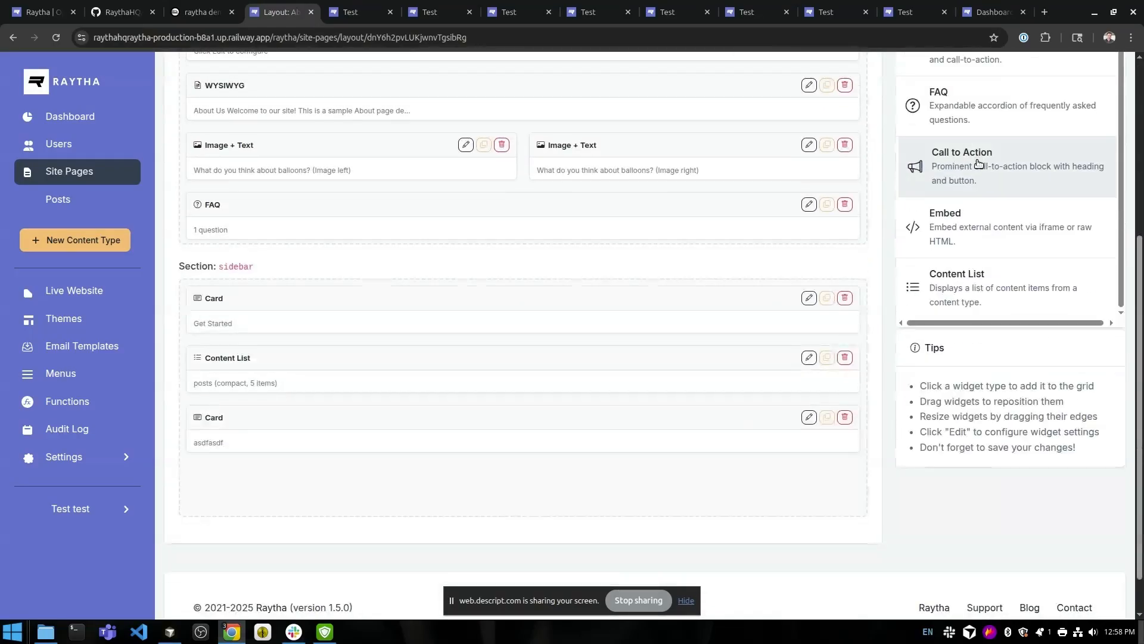
{"action": "mouse_move", "coordinate": [358, 101]}
{"action": "left_mouse_down"}
{"action": "mouse_move", "coordinate": [338, 216]}
{"action": "mouse_move", "coordinate": [349, 270]}
{"action": "mouse_move", "coordinate": [807, 94]}
{"action": "left_mouse_up"}
Set the Call to Action widget's headline to "this is a headline" and content to "aasdfasdf", and save it back to the layout.
{"action": "left_click", "coordinate": [809, 98]}
{"action": "left_click", "coordinate": [291, 278]}
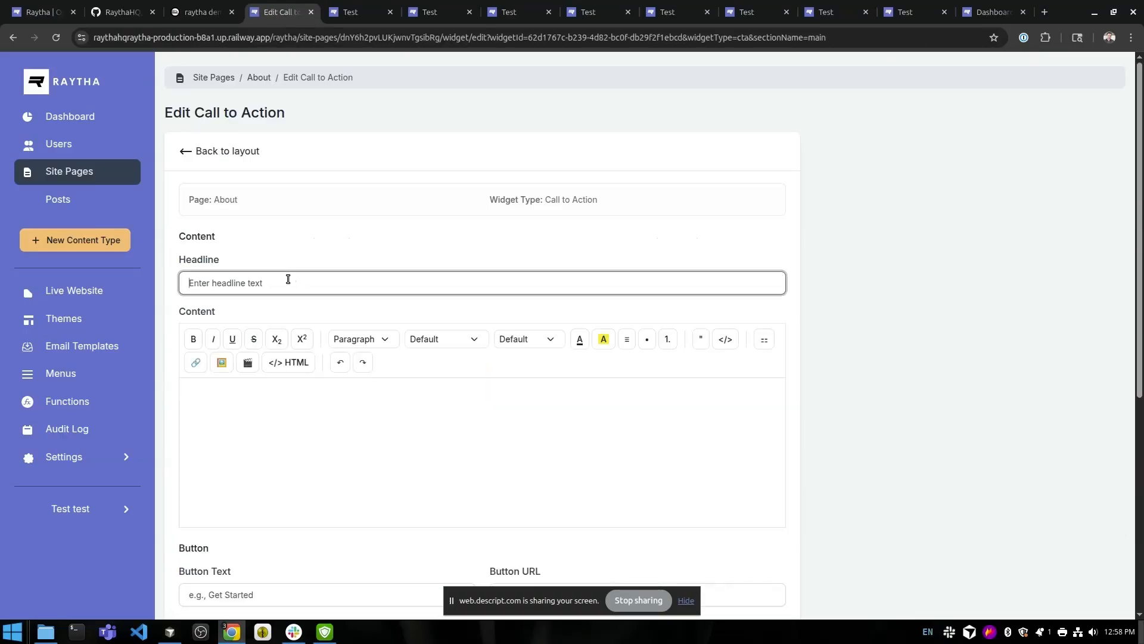
{"action": "type", "text": "this is a headline"}
{"action": "left_click", "coordinate": [205, 483]}
{"action": "type", "text": "aasdfasdf"}
{"action": "scroll", "coordinate": [335, 447], "scroll_direction": "down", "scroll_amount": 5}
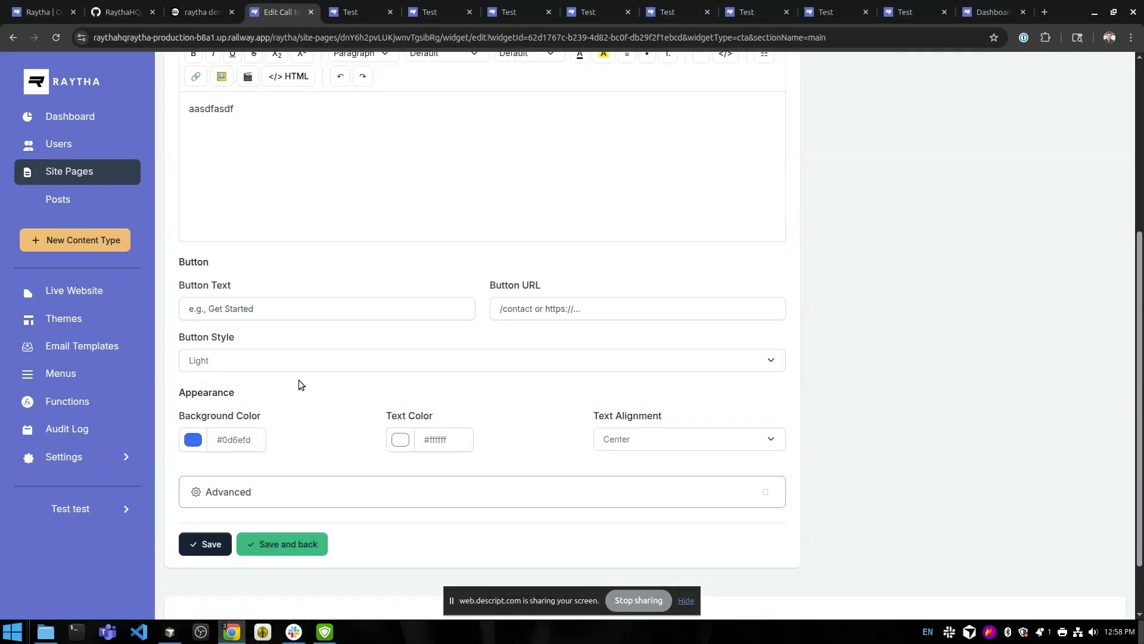
{"action": "left_click", "coordinate": [260, 543]}
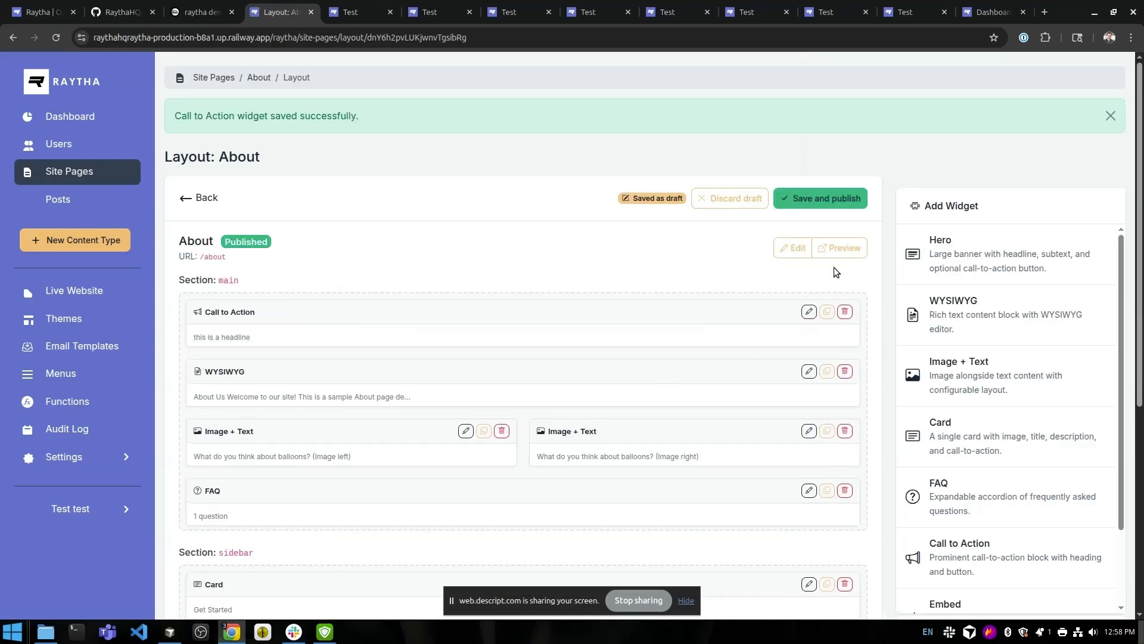
Preview the About page draft and check how the Call to Action block renders above the About Us content.
{"action": "left_click", "coordinate": [841, 252]}
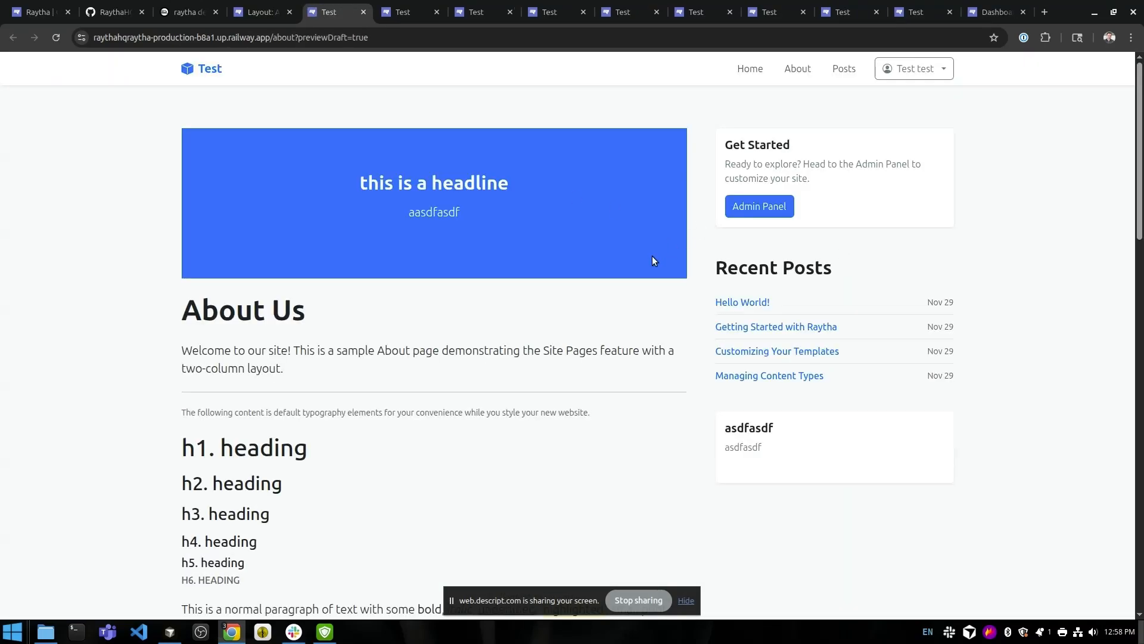
{"action": "scroll", "coordinate": [626, 402], "scroll_direction": "down", "scroll_amount": 4}
{"action": "scroll", "coordinate": [625, 401], "scroll_direction": "up", "scroll_amount": 4}
{"action": "scroll", "coordinate": [624, 242], "scroll_direction": "down", "scroll_amount": 5}
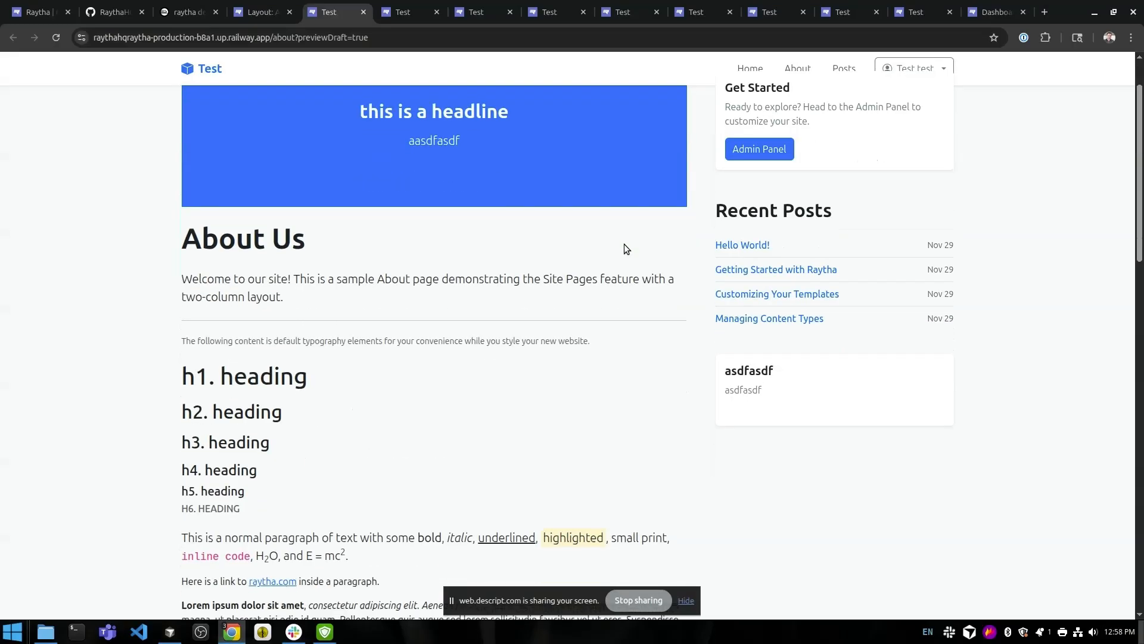
{"action": "scroll", "coordinate": [625, 242], "scroll_direction": "up", "scroll_amount": 5}
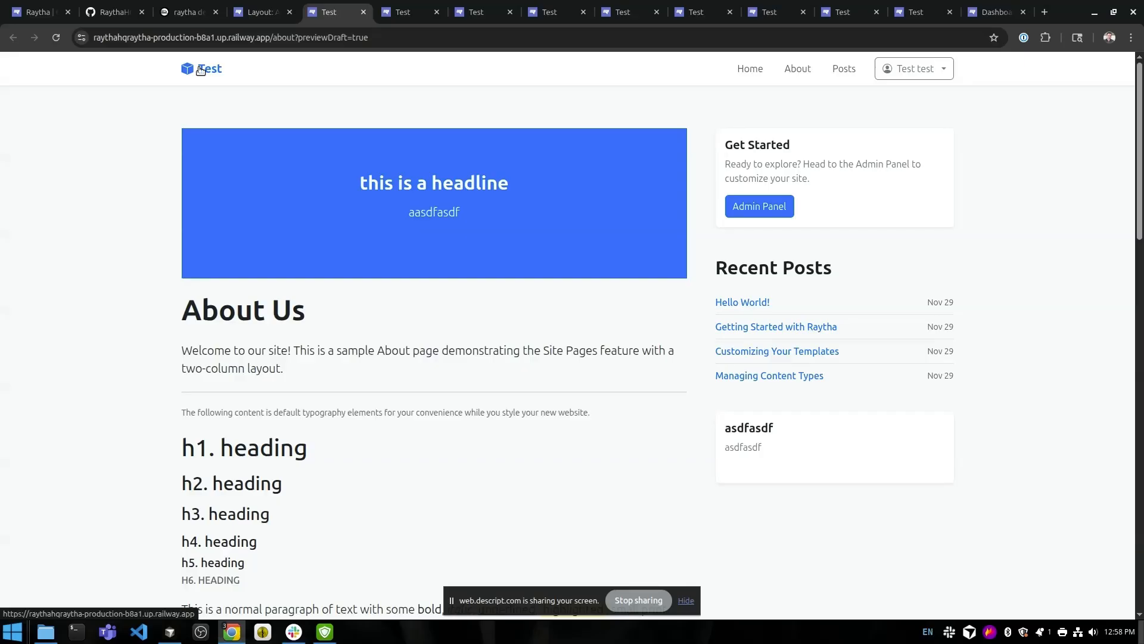
View the site's Home page, and return to the About layout editor to review the widgets in the main and sidebar sections.
{"action": "left_click", "coordinate": [751, 69]}
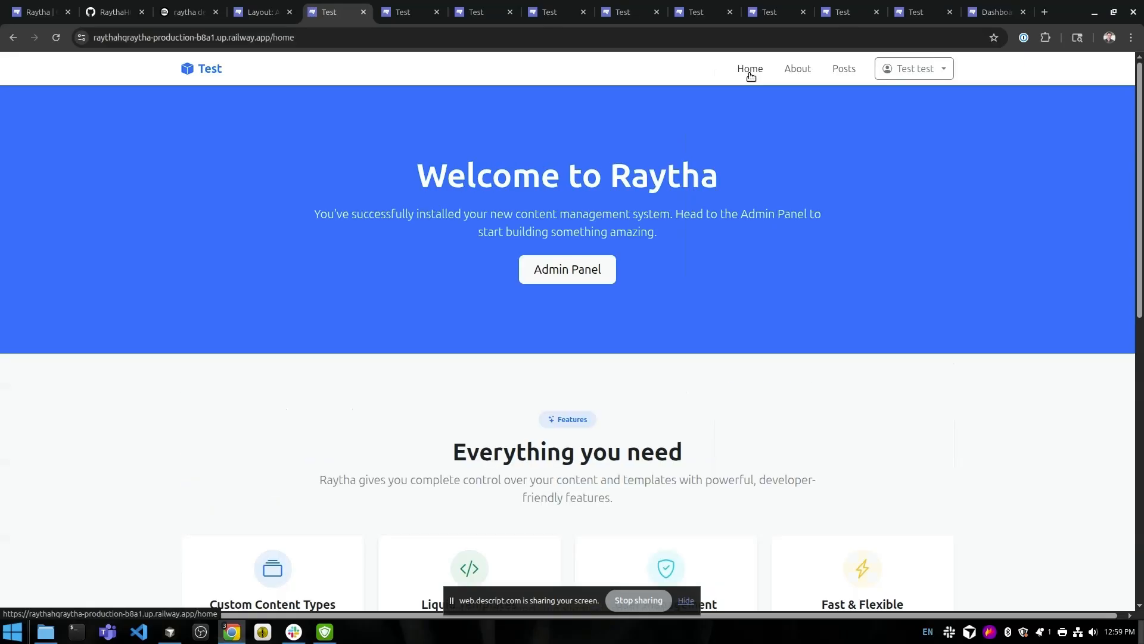
{"action": "scroll", "coordinate": [676, 371], "scroll_direction": "down", "scroll_amount": 2}
{"action": "scroll", "coordinate": [672, 367], "scroll_direction": "up", "scroll_amount": 2}
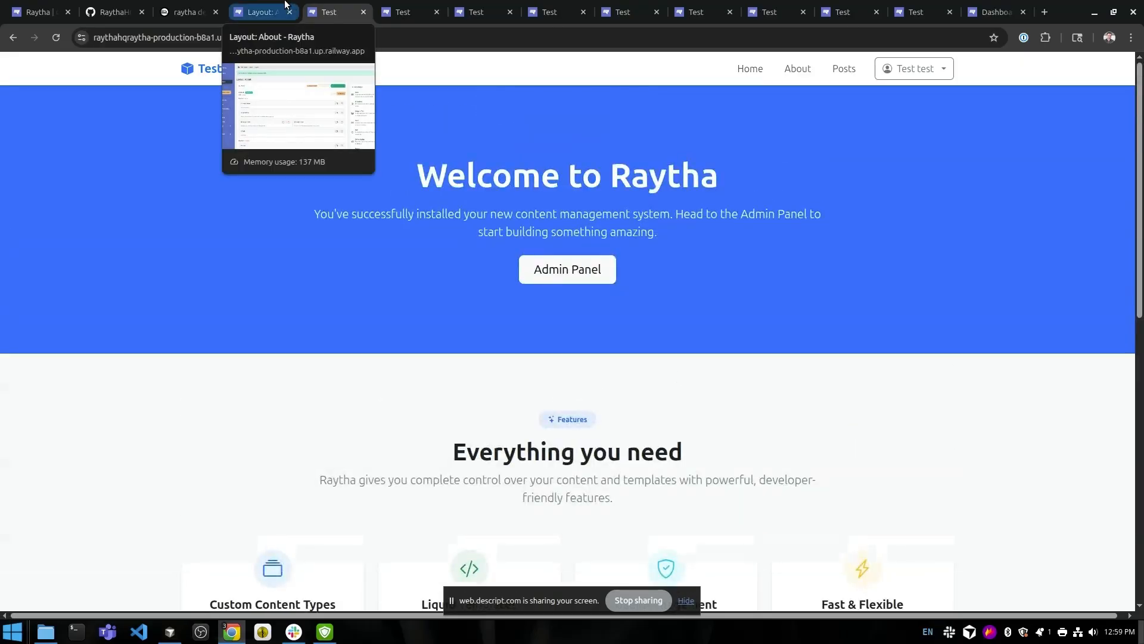
{"action": "left_click", "coordinate": [285, 7]}
{"action": "scroll", "coordinate": [635, 320], "scroll_direction": "down", "scroll_amount": 5}
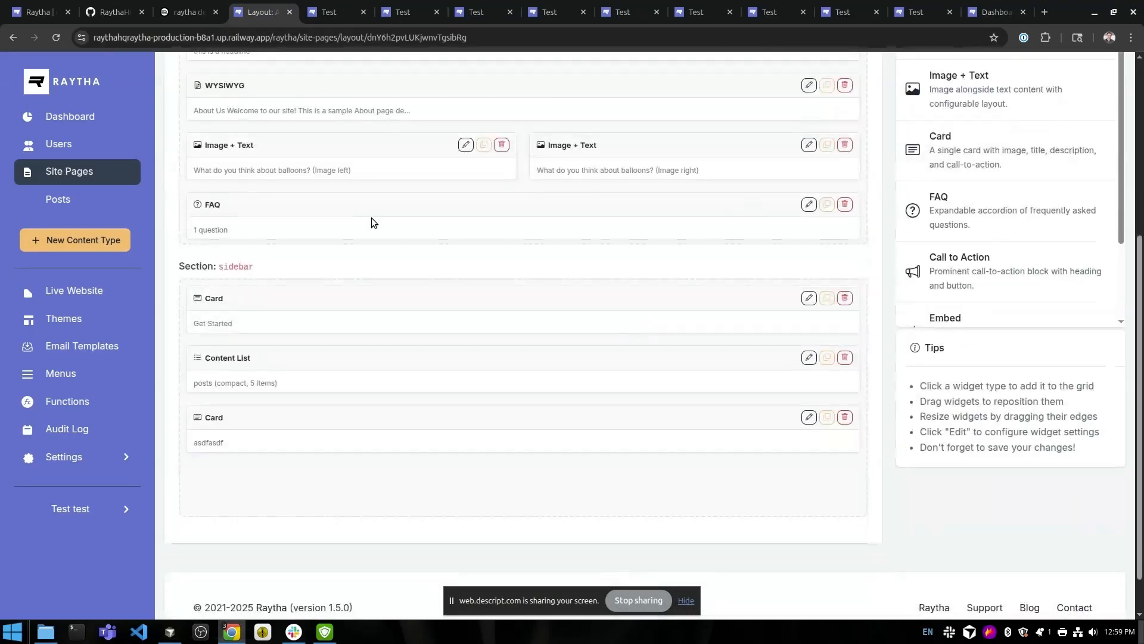
{"action": "scroll", "coordinate": [578, 351], "scroll_direction": "up", "scroll_amount": 5}
{"action": "scroll", "coordinate": [447, 202], "scroll_direction": "down", "scroll_amount": 5}
{"action": "scroll", "coordinate": [294, 386], "scroll_direction": "up", "scroll_amount": 3}
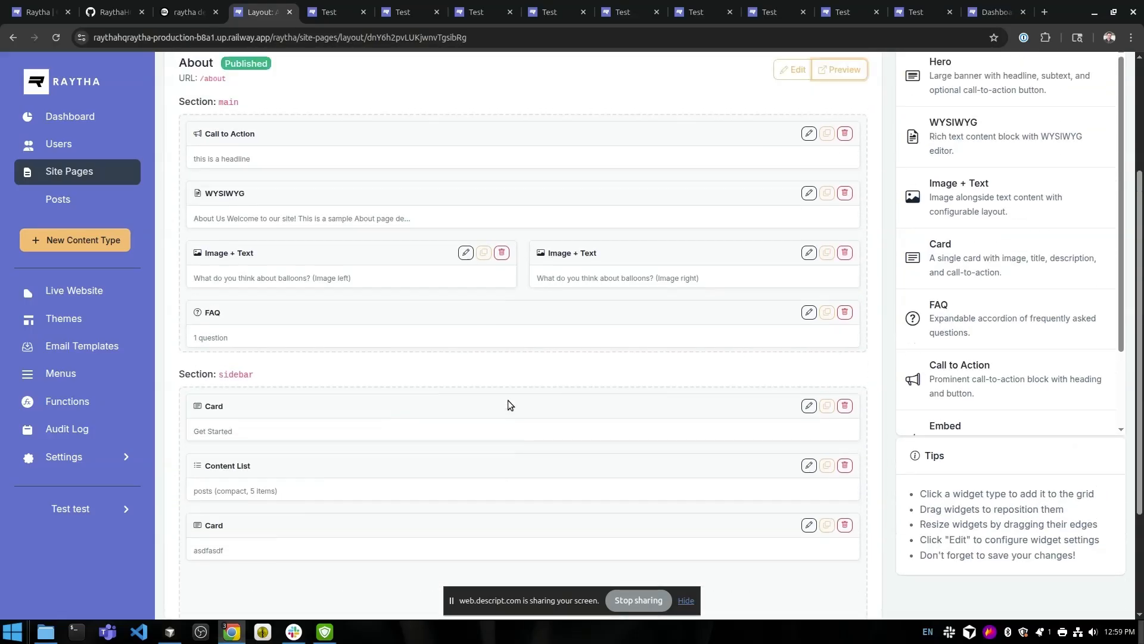
{"action": "scroll", "coordinate": [518, 457], "scroll_direction": "down", "scroll_amount": 2}
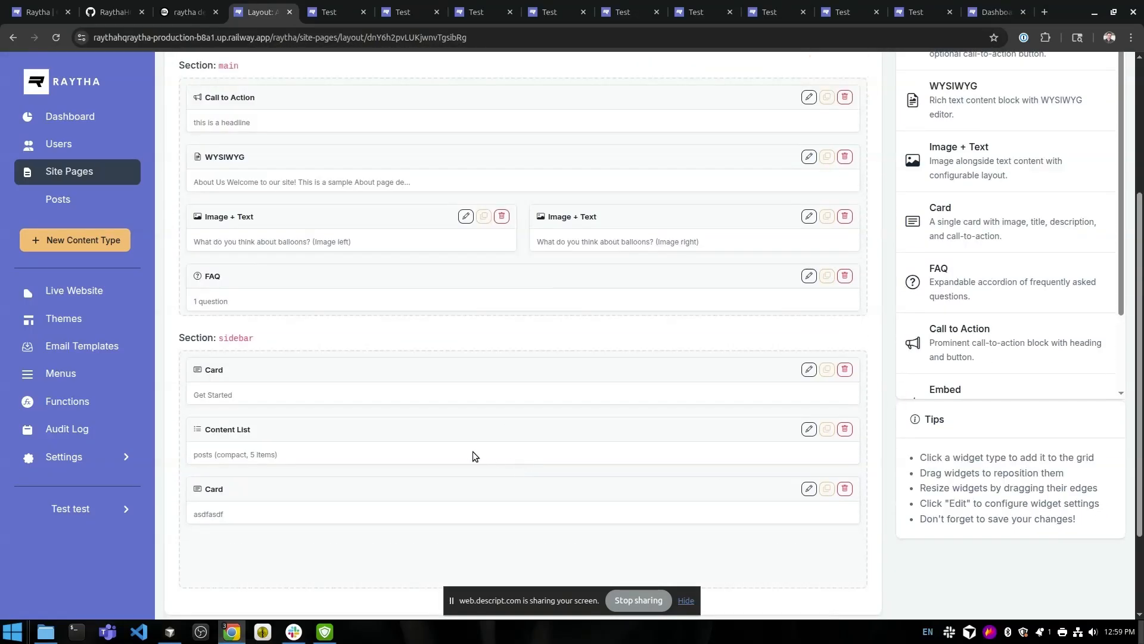
Open the Call to Action widget template of the Raytha default theme for editing.
{"action": "left_click", "coordinate": [84, 322]}
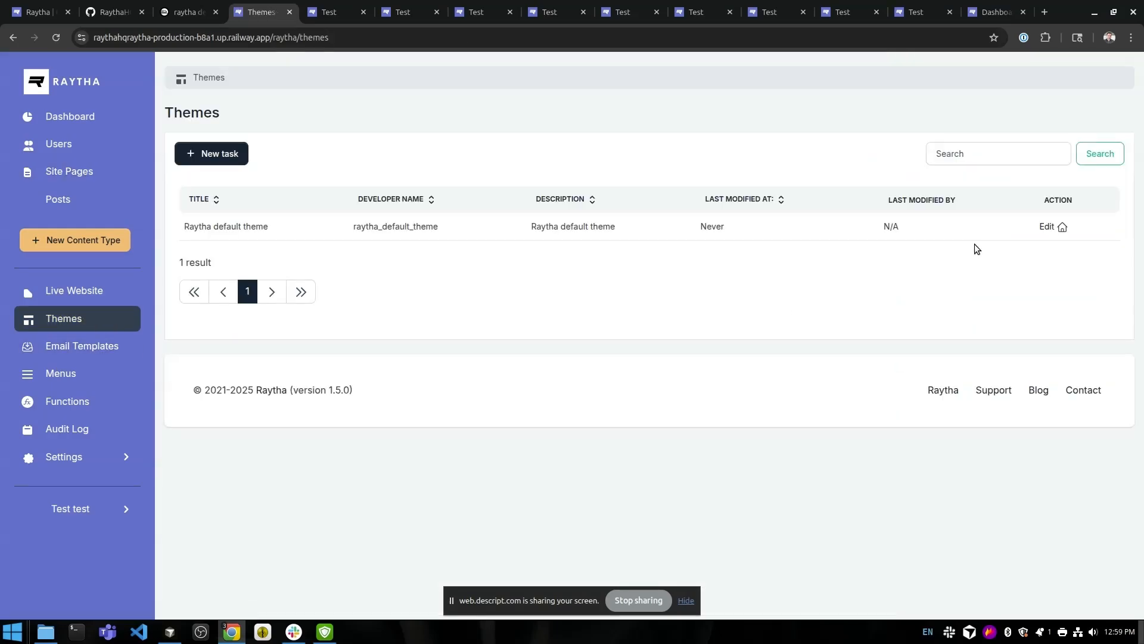
{"action": "left_click", "coordinate": [1046, 228]}
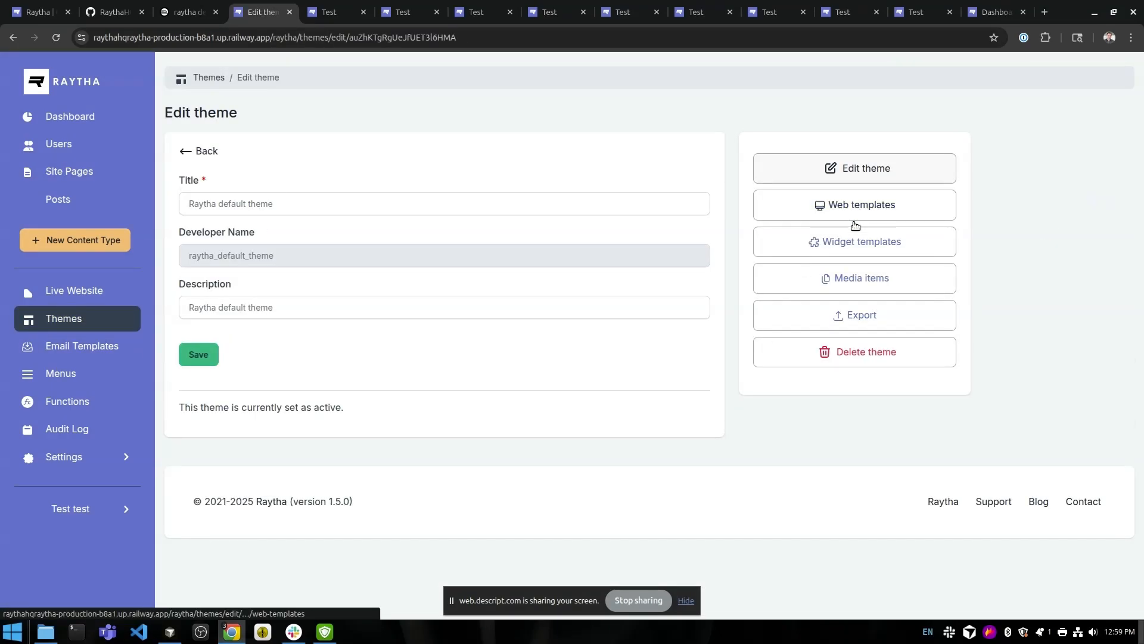
{"action": "left_click", "coordinate": [853, 244]}
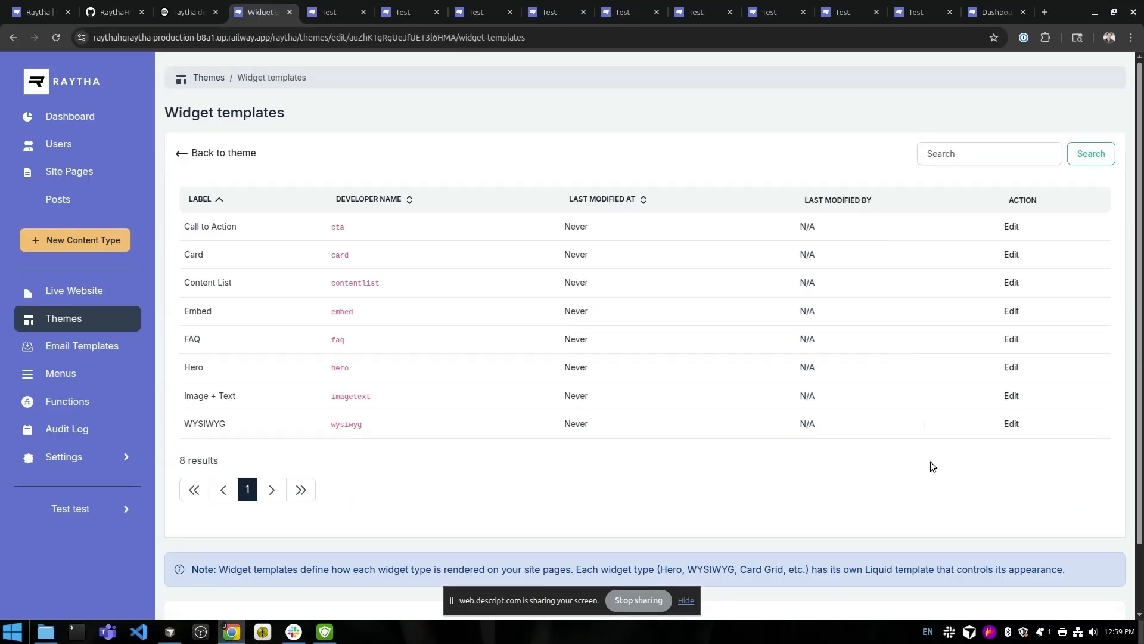
{"action": "left_click", "coordinate": [1011, 227]}
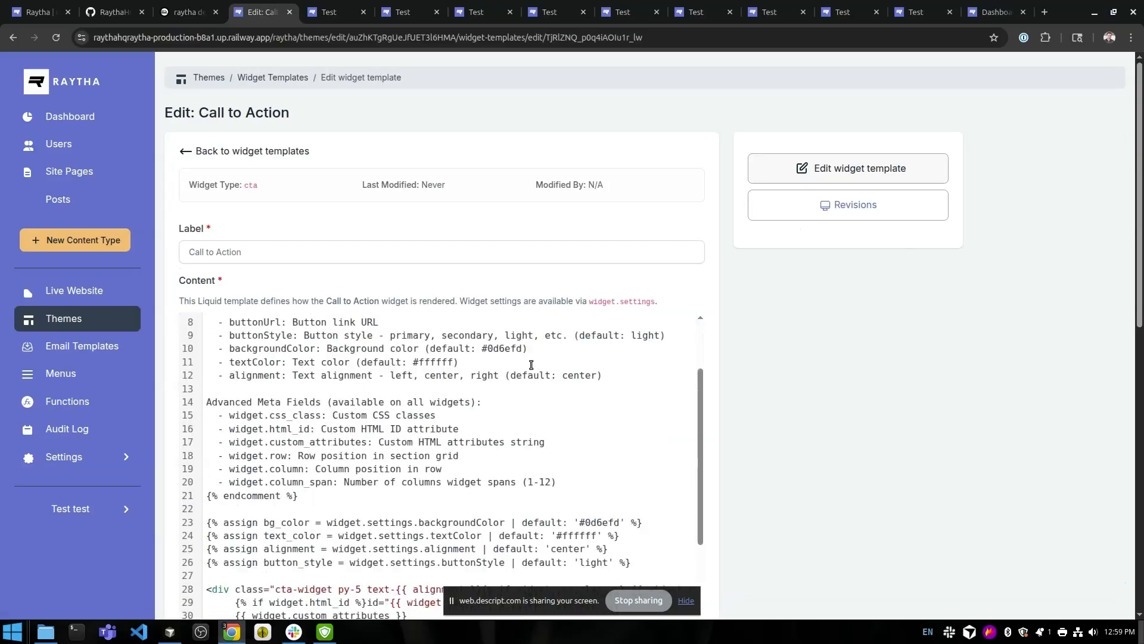
Read through the Call to Action template's Liquid code and the Widget Settings Reference below it.
{"action": "scroll", "coordinate": [832, 384], "scroll_direction": "down", "scroll_amount": 1}
{"action": "scroll", "coordinate": [832, 384], "scroll_direction": "down", "scroll_amount": 7}
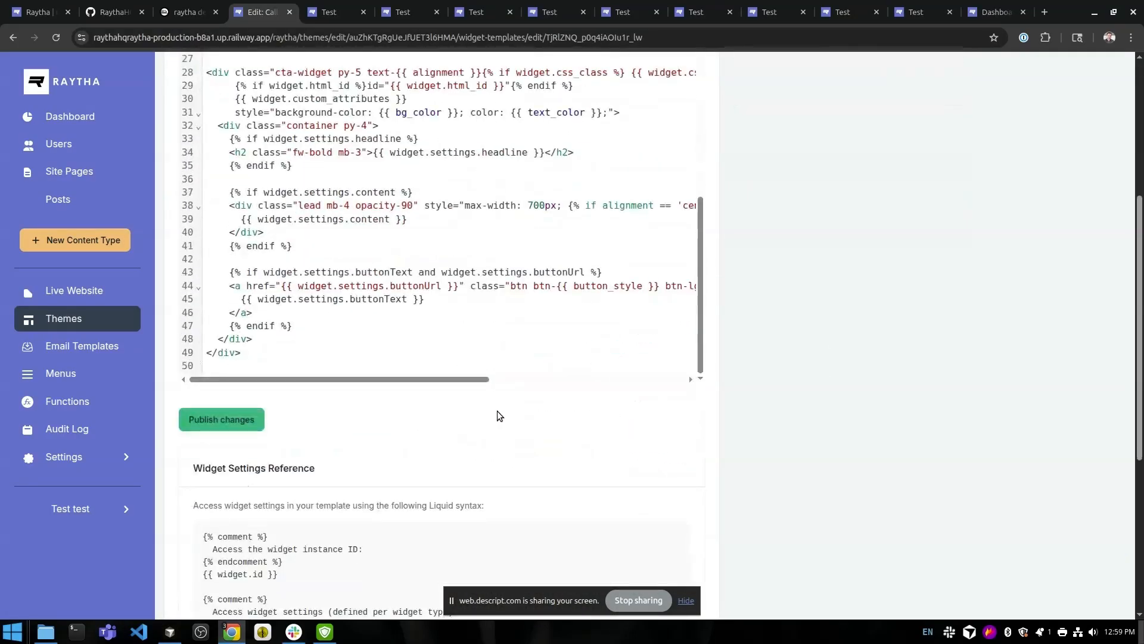
{"action": "scroll", "coordinate": [723, 449], "scroll_direction": "up", "scroll_amount": 3}
{"action": "scroll", "coordinate": [581, 426], "scroll_direction": "up", "scroll_amount": 5}
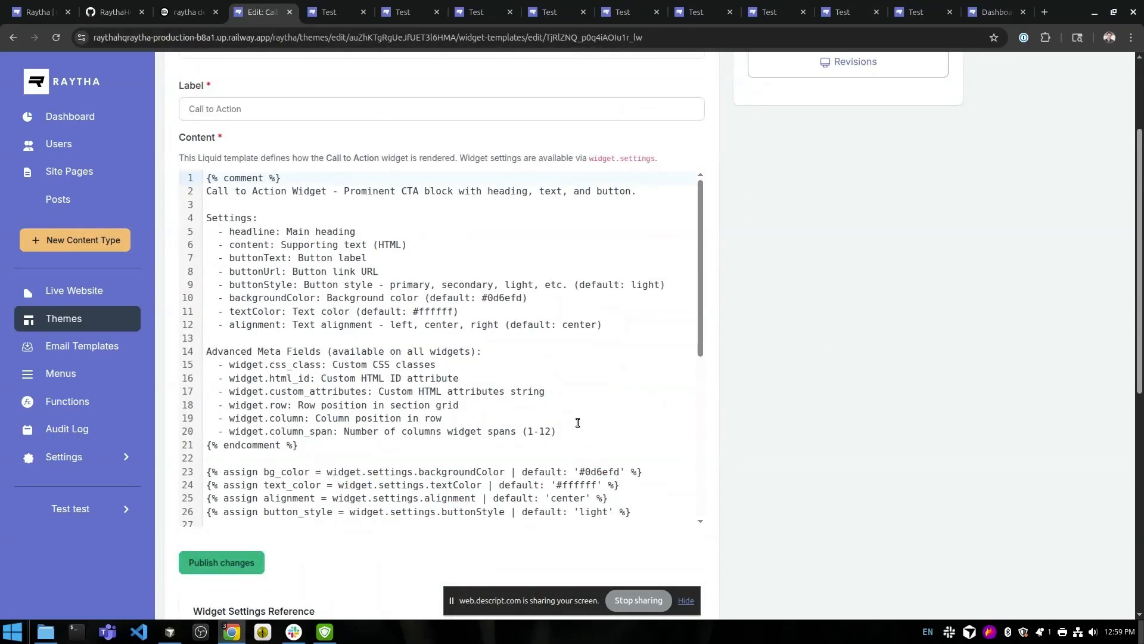
{"action": "scroll", "coordinate": [563, 390], "scroll_direction": "down", "scroll_amount": 5}
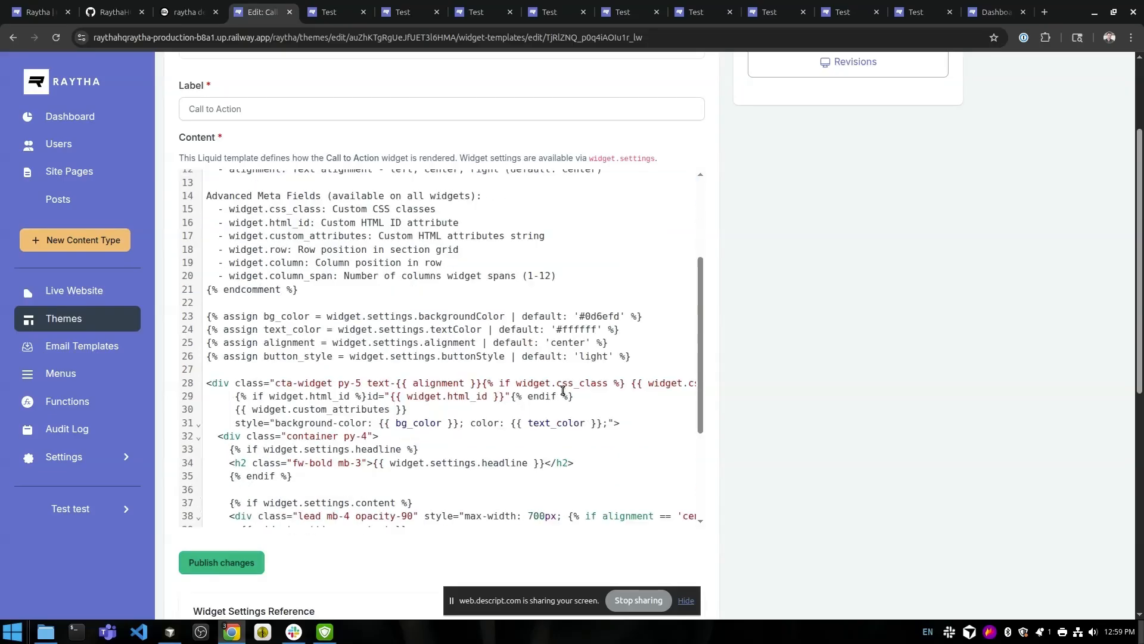
{"action": "scroll", "coordinate": [798, 409], "scroll_direction": "down", "scroll_amount": 2}
{"action": "scroll", "coordinate": [795, 414], "scroll_direction": "down", "scroll_amount": 2}
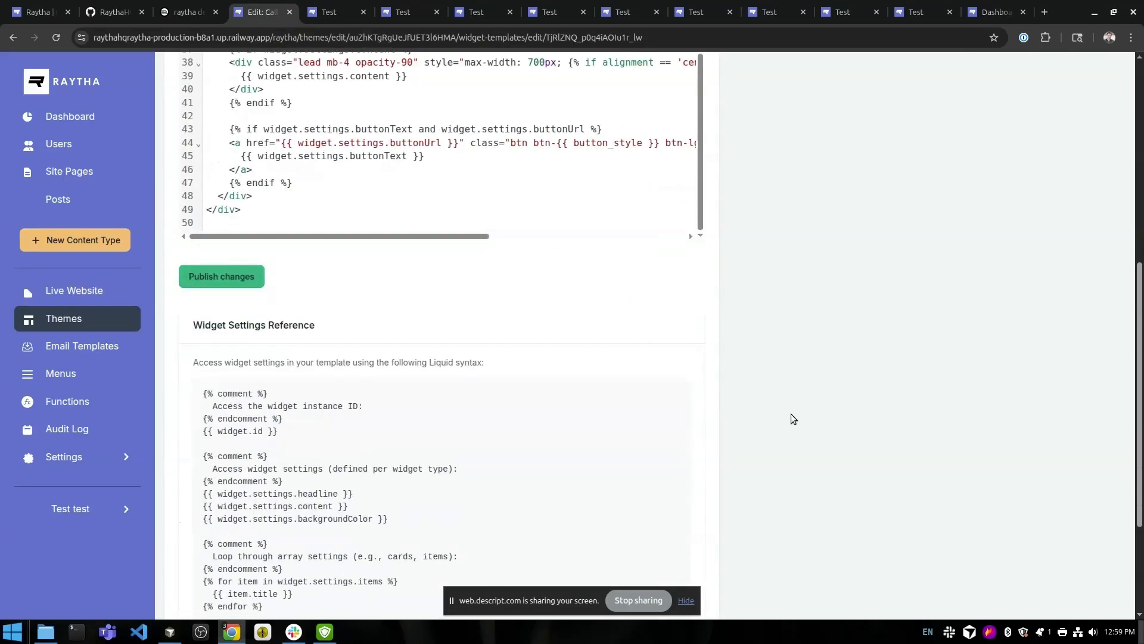
{"action": "scroll", "coordinate": [775, 413], "scroll_direction": "up", "scroll_amount": 5}
{"action": "scroll", "coordinate": [618, 384], "scroll_direction": "up", "scroll_amount": 5}
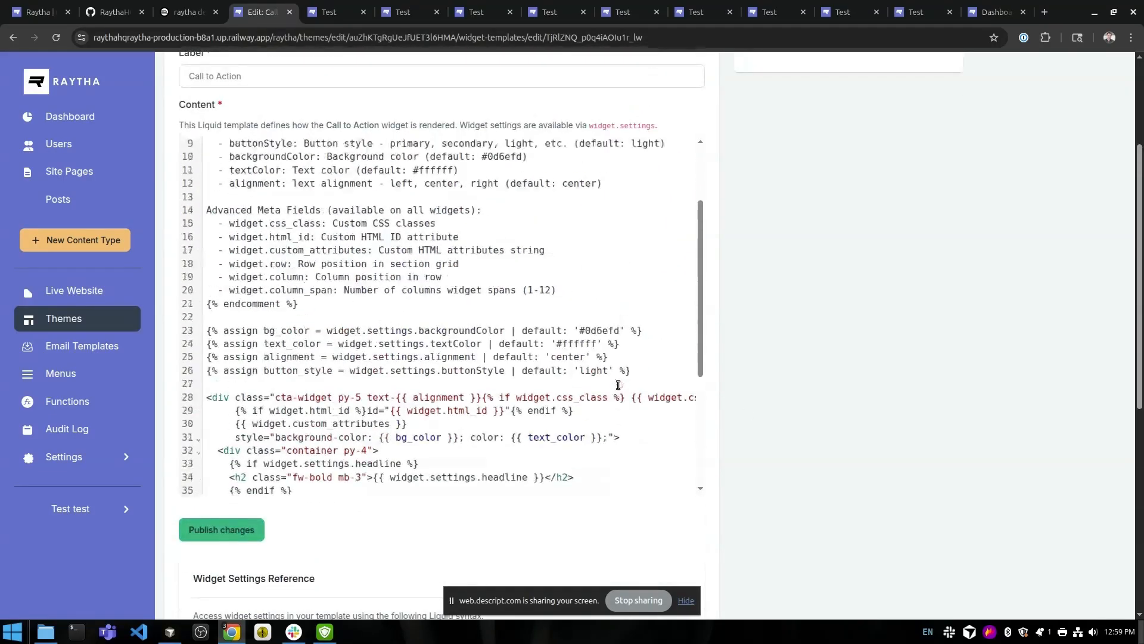
{"action": "scroll", "coordinate": [853, 423], "scroll_direction": "up", "scroll_amount": 3}
{"action": "scroll", "coordinate": [587, 398], "scroll_direction": "down", "scroll_amount": 5}
{"action": "scroll", "coordinate": [586, 398], "scroll_direction": "down", "scroll_amount": 1}
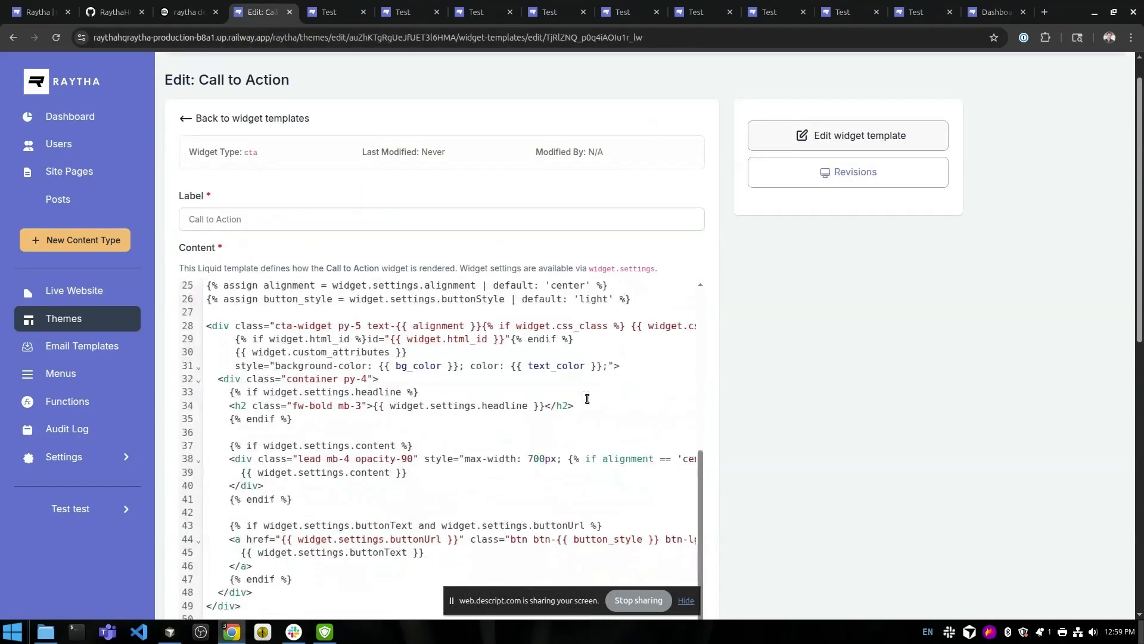
{"action": "scroll", "coordinate": [485, 384], "scroll_direction": "down", "scroll_amount": 2}
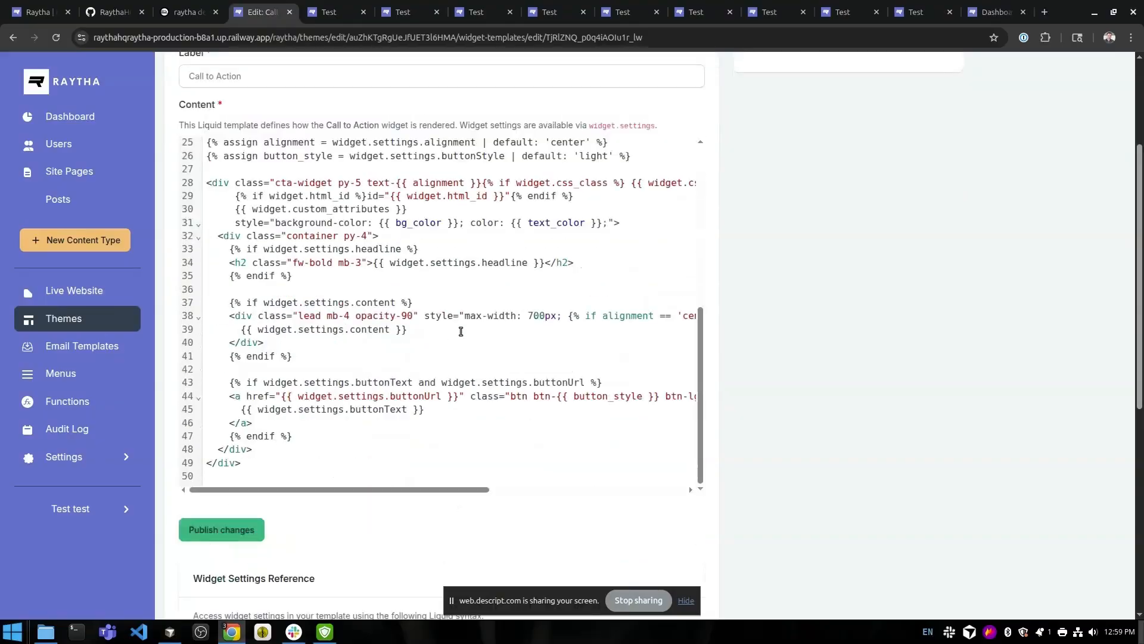
{"action": "scroll", "coordinate": [475, 351], "scroll_direction": "up", "scroll_amount": 5}
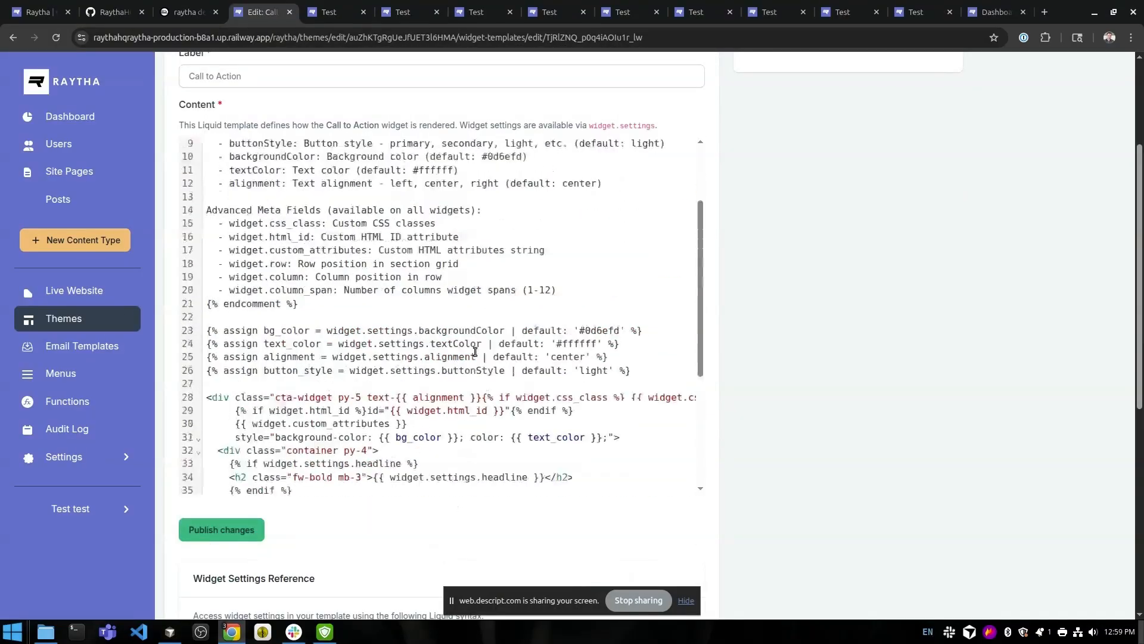
Highlight the comment block documenting the widget's settings and meta fields, and review the template markup that follows it.
{"action": "left_click_drag", "start_coordinate": [298, 412], "coordinate": [193, 163]}
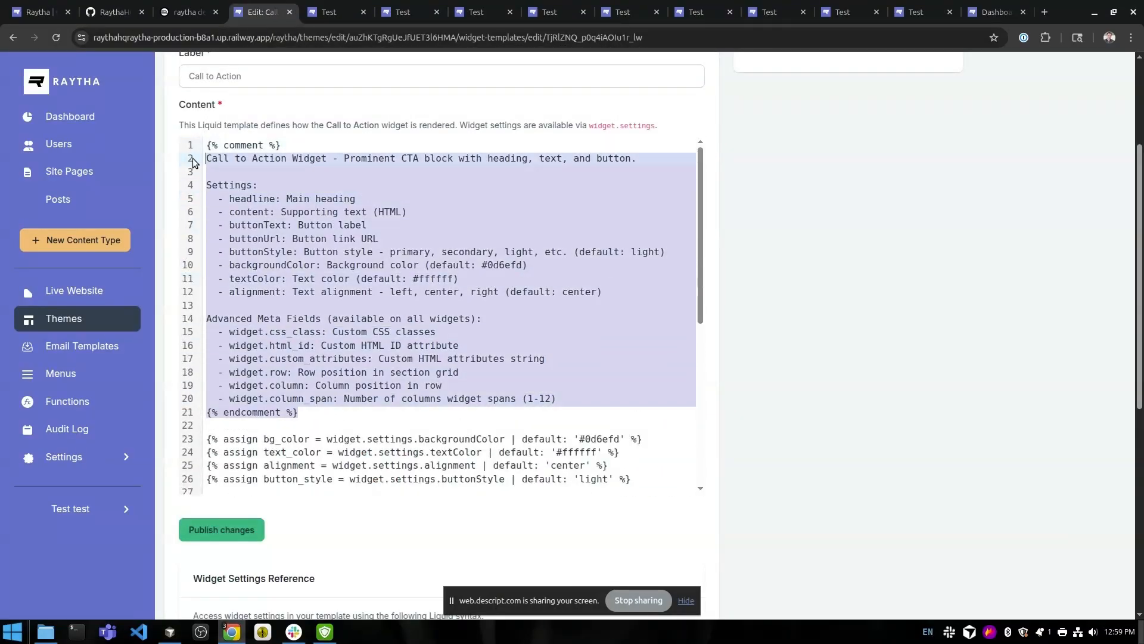
{"action": "left_click", "coordinate": [359, 229]}
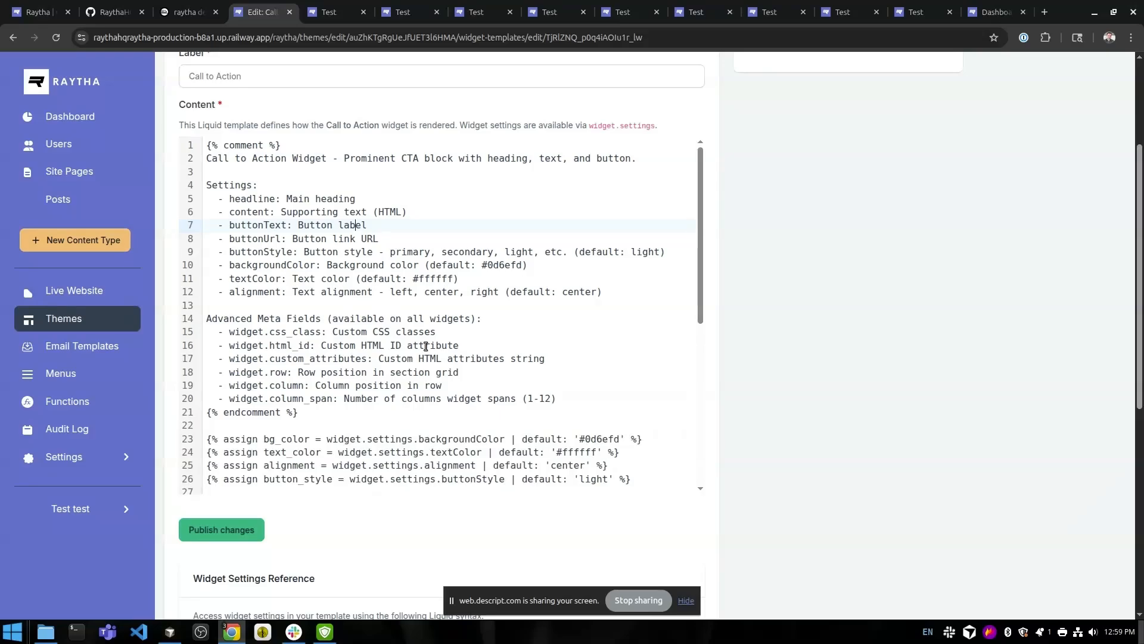
{"action": "scroll", "coordinate": [446, 345], "scroll_direction": "down", "scroll_amount": 5}
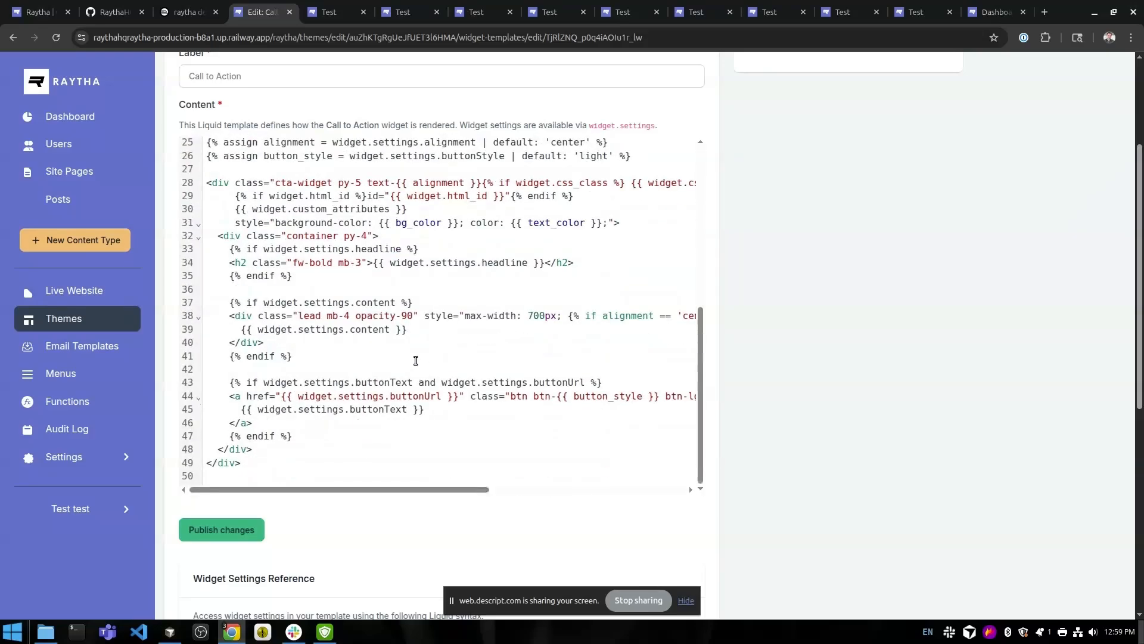
{"action": "scroll", "coordinate": [456, 365], "scroll_direction": "up", "scroll_amount": 3}
{"action": "scroll", "coordinate": [456, 364], "scroll_direction": "up", "scroll_amount": 4}
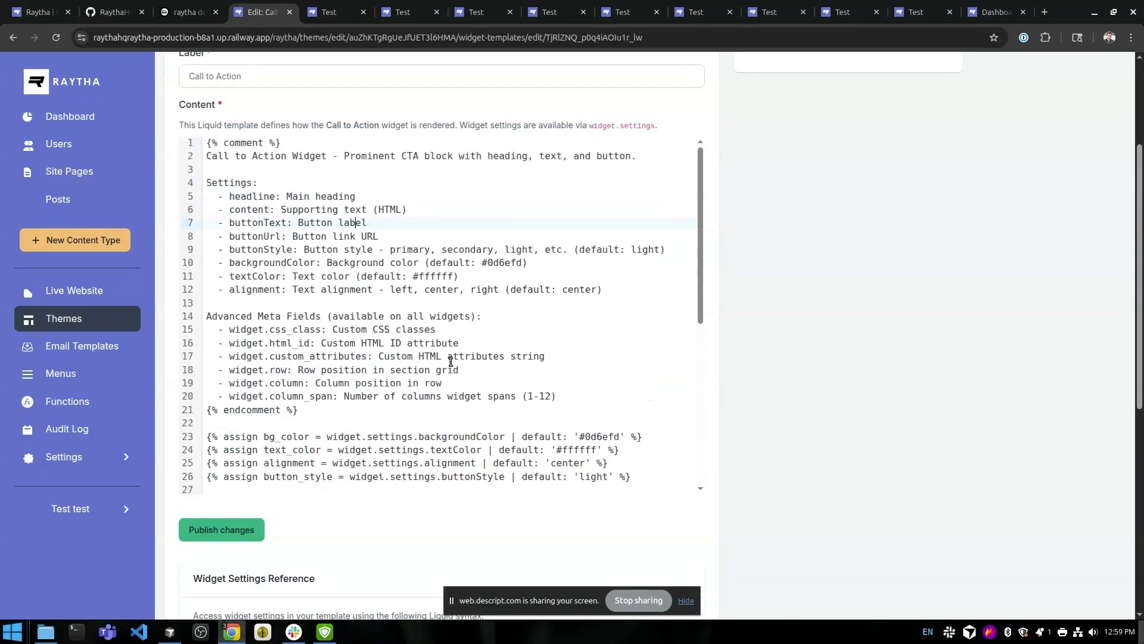
{"action": "scroll", "coordinate": [863, 444], "scroll_direction": "up", "scroll_amount": 3}
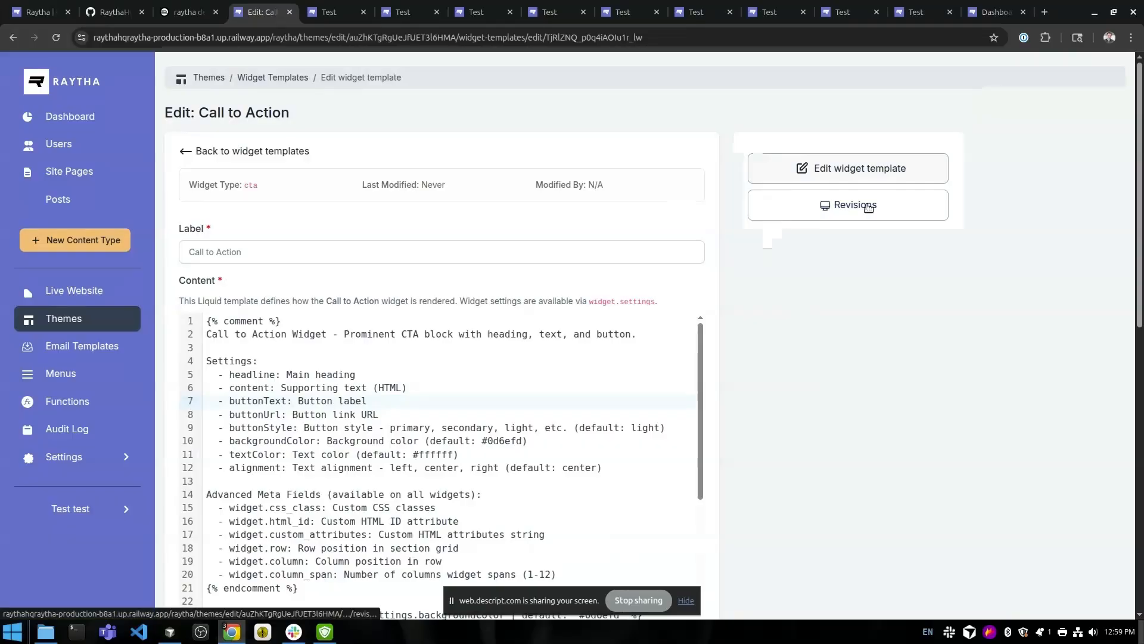
Look at the Call to Action template's revisions and return to the theme's edit page.
{"action": "left_click", "coordinate": [848, 205]}
{"action": "left_click", "coordinate": [858, 168]}
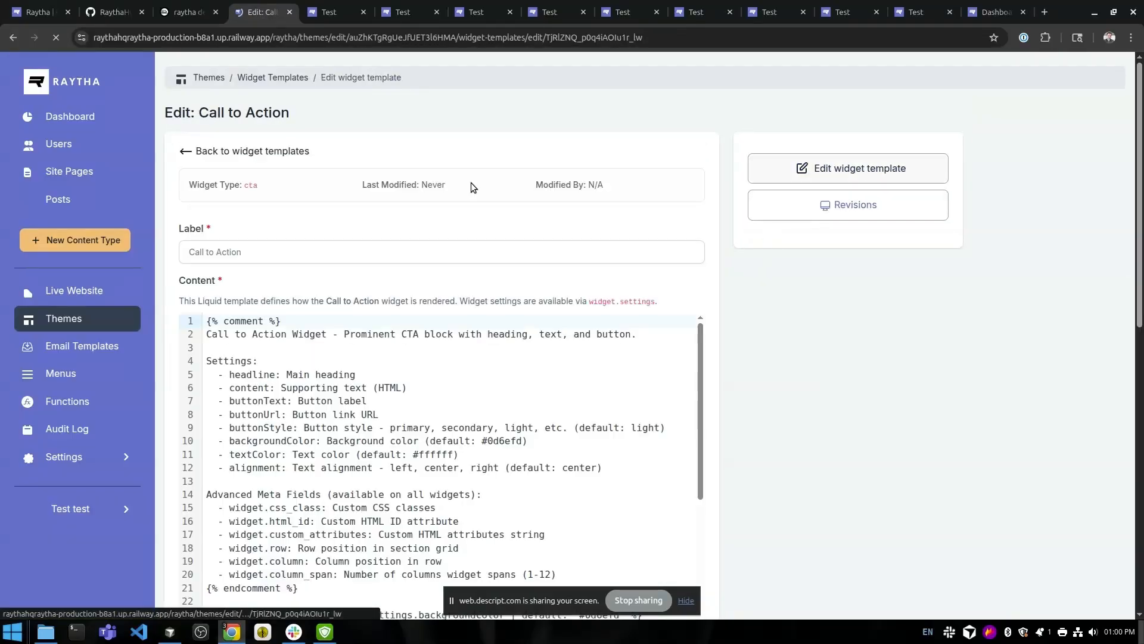
{"action": "left_click", "coordinate": [202, 151]}
{"action": "left_click", "coordinate": [225, 156]}
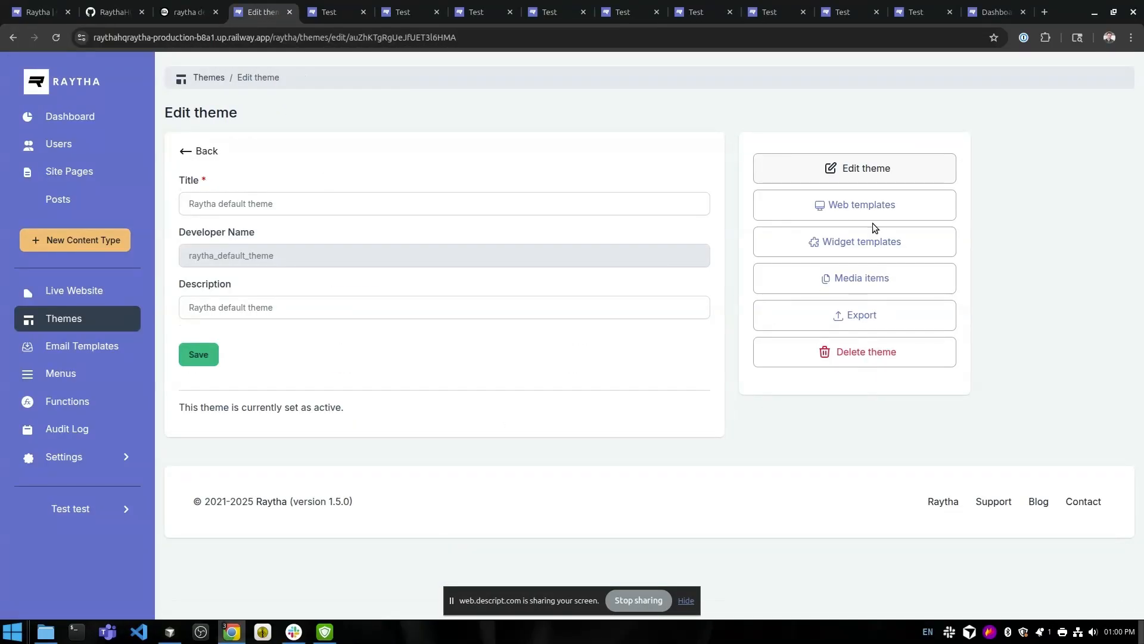
Search the theme's web templates for "page".
{"action": "left_click", "coordinate": [854, 209]}
{"action": "left_click", "coordinate": [978, 159]}
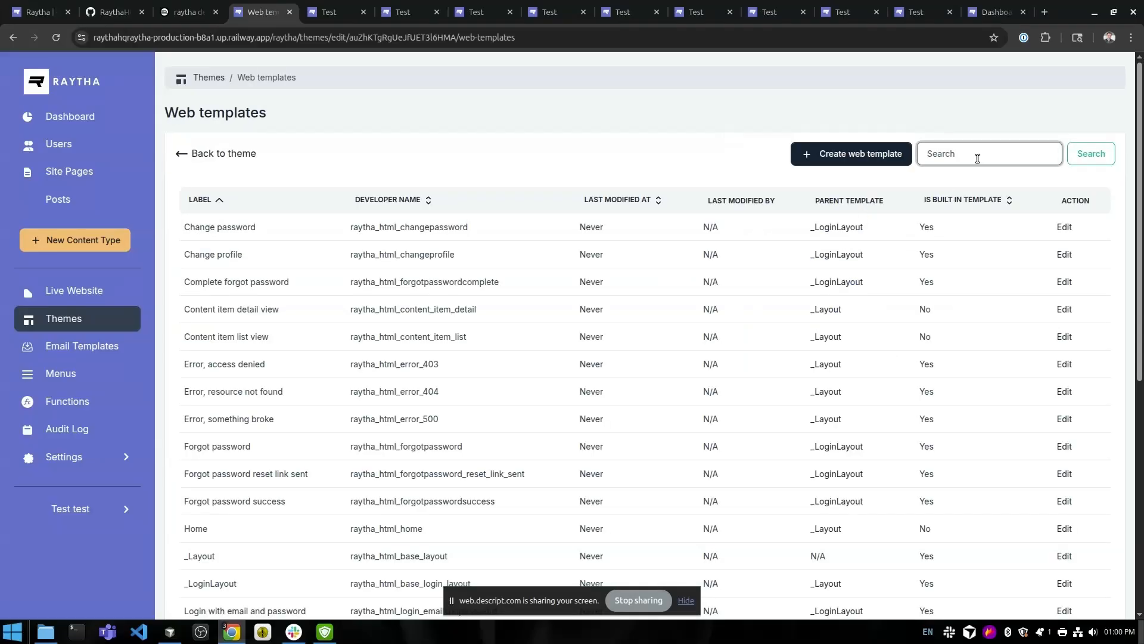
{"action": "key", "text": "Return"}
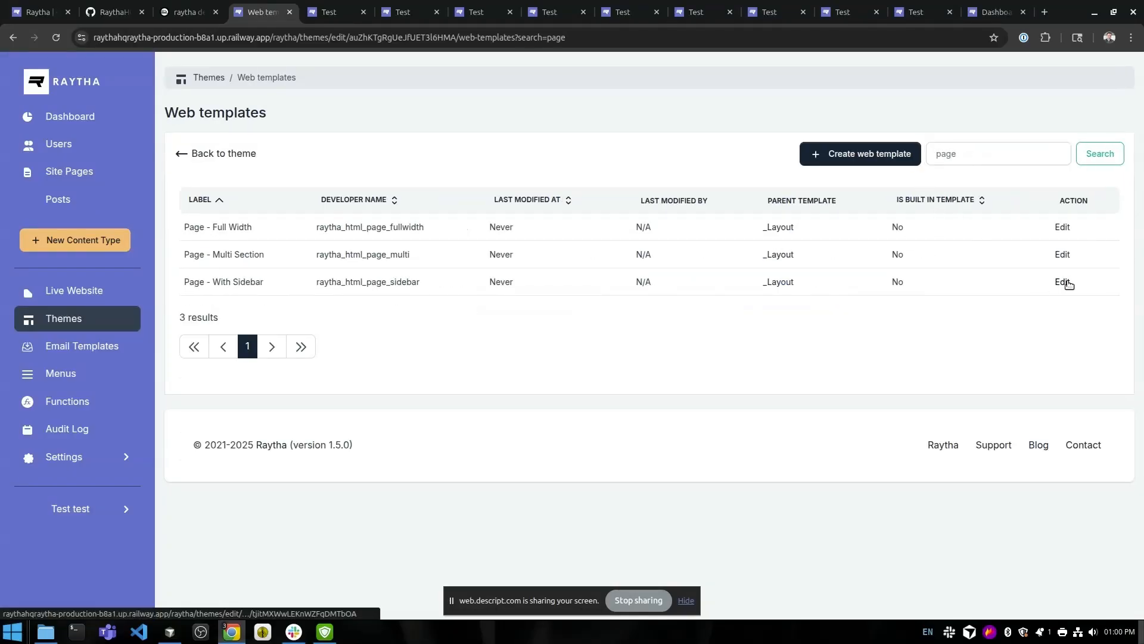
Open the "Page - With Sidebar" web template and examine how its content code defines the main and sidebar sections.
{"action": "left_click", "coordinate": [1064, 282]}
{"action": "scroll", "coordinate": [980, 286], "scroll_direction": "down", "scroll_amount": 4}
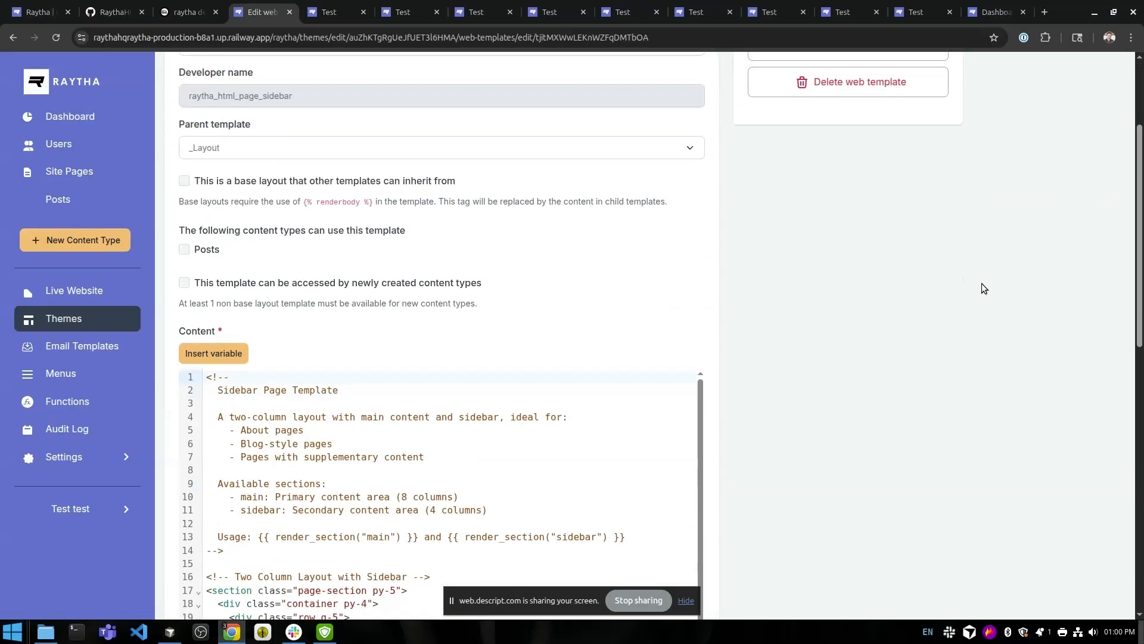
{"action": "scroll", "coordinate": [867, 306], "scroll_direction": "down", "scroll_amount": 3}
{"action": "scroll", "coordinate": [864, 307], "scroll_direction": "up", "scroll_amount": 1}
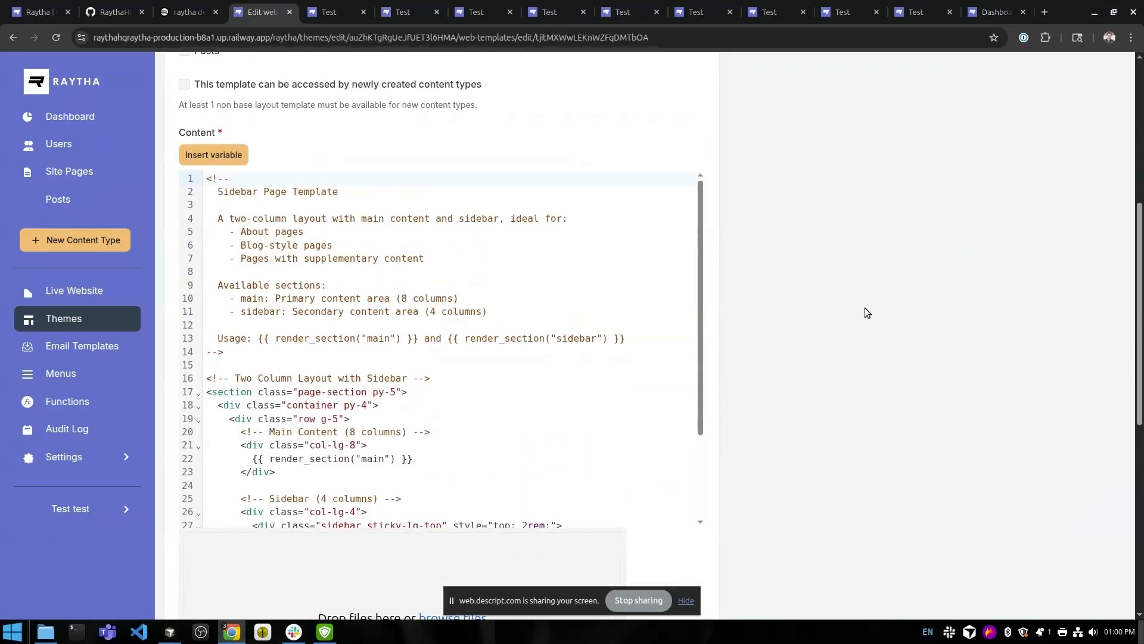
{"action": "scroll", "coordinate": [459, 297], "scroll_direction": "down", "scroll_amount": 2}
{"action": "scroll", "coordinate": [451, 291], "scroll_direction": "up", "scroll_amount": 2}
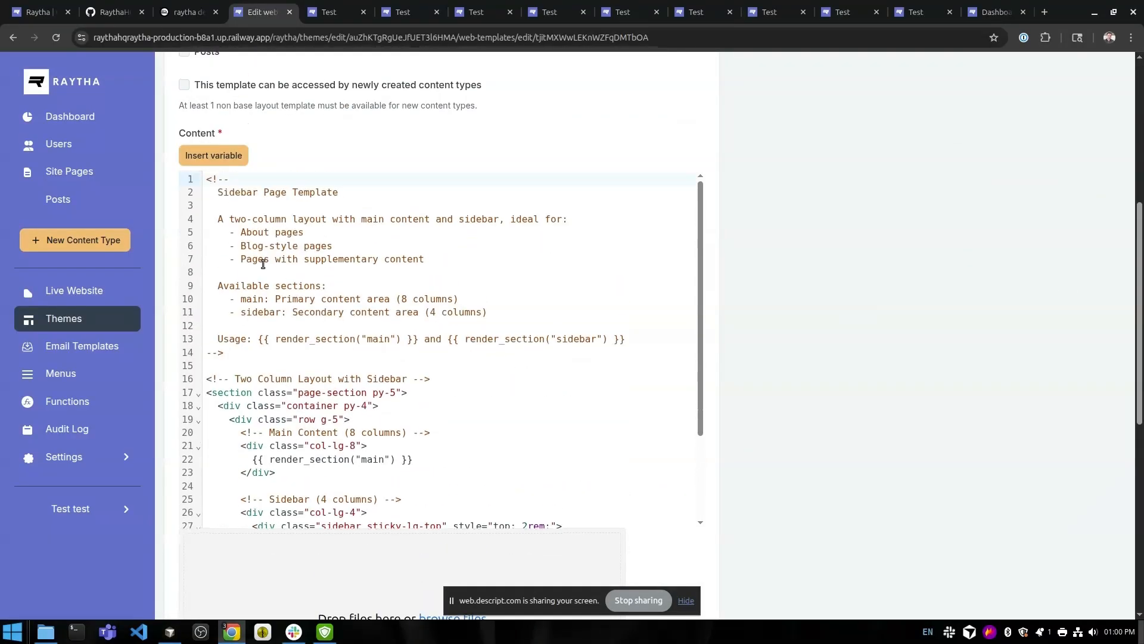
Review the template's two-column layout code and highlight the render_section calls in the comment's usage line.
{"action": "scroll", "coordinate": [263, 264], "scroll_direction": "down", "scroll_amount": 4}
{"action": "scroll", "coordinate": [408, 298], "scroll_direction": "down", "scroll_amount": 1}
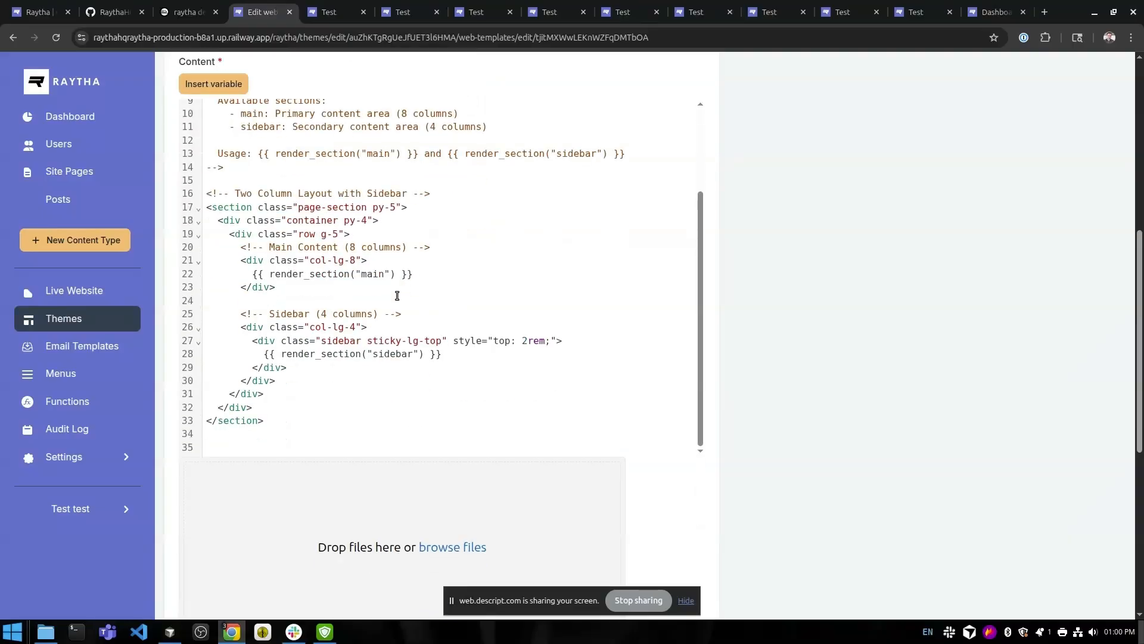
{"action": "left_click_drag", "start_coordinate": [255, 149], "coordinate": [631, 155]}
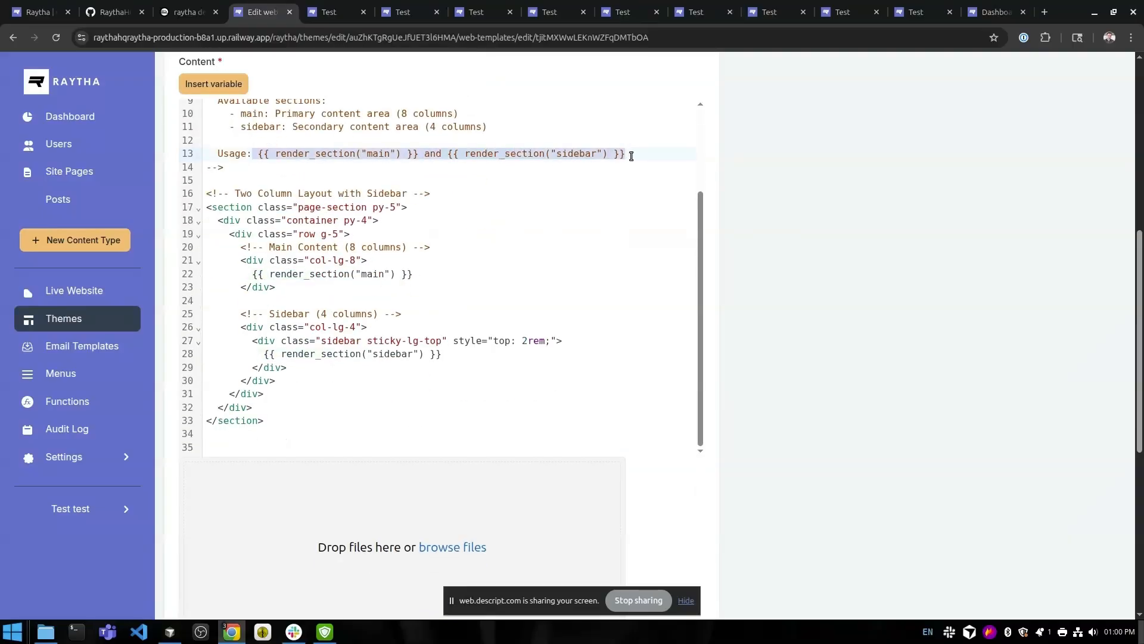
{"action": "left_click", "coordinate": [628, 157]}
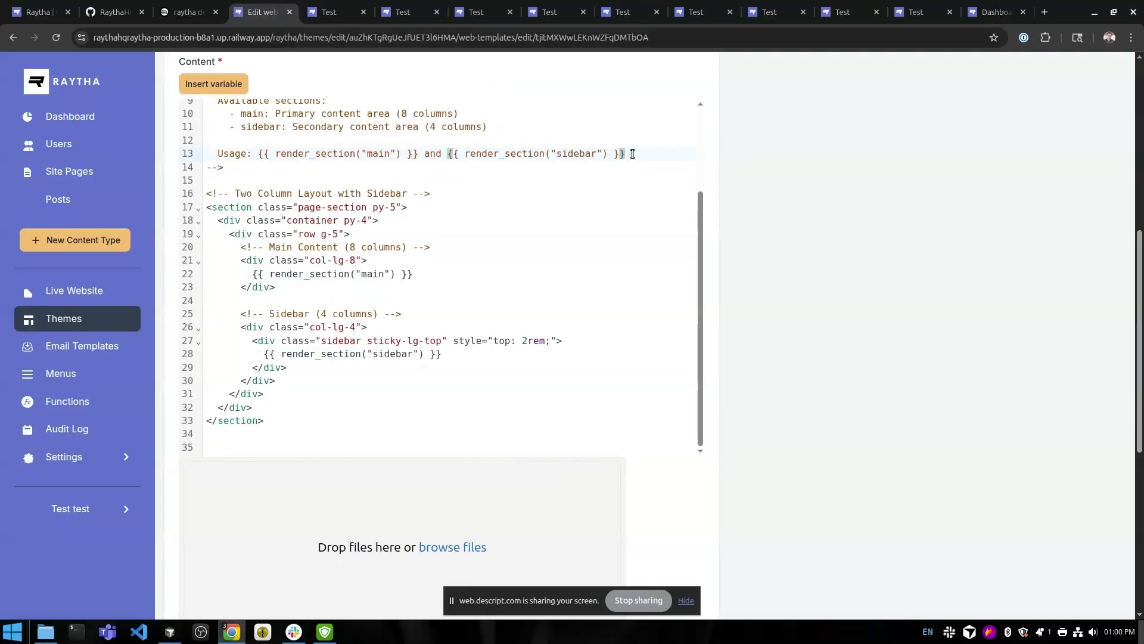
{"action": "left_click_drag", "start_coordinate": [632, 154], "coordinate": [397, 153]}
{"action": "left_click", "coordinate": [278, 154]}
Highlight the render_section("main") call in the main content column and examine the sidebar column's code below it.
{"action": "left_click", "coordinate": [365, 289]}
{"action": "left_click_drag", "start_coordinate": [282, 273], "coordinate": [408, 274]}
{"action": "left_click", "coordinate": [398, 282]}
{"action": "left_click_drag", "start_coordinate": [267, 275], "coordinate": [396, 273]}
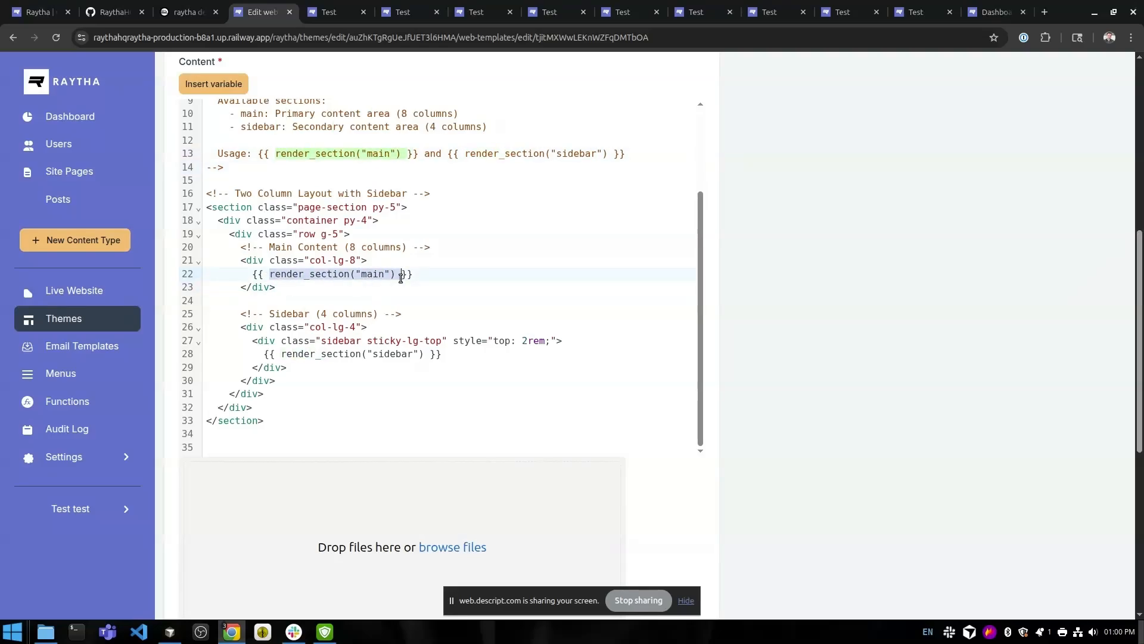
{"action": "left_click", "coordinate": [370, 282]}
{"action": "left_click", "coordinate": [286, 314]}
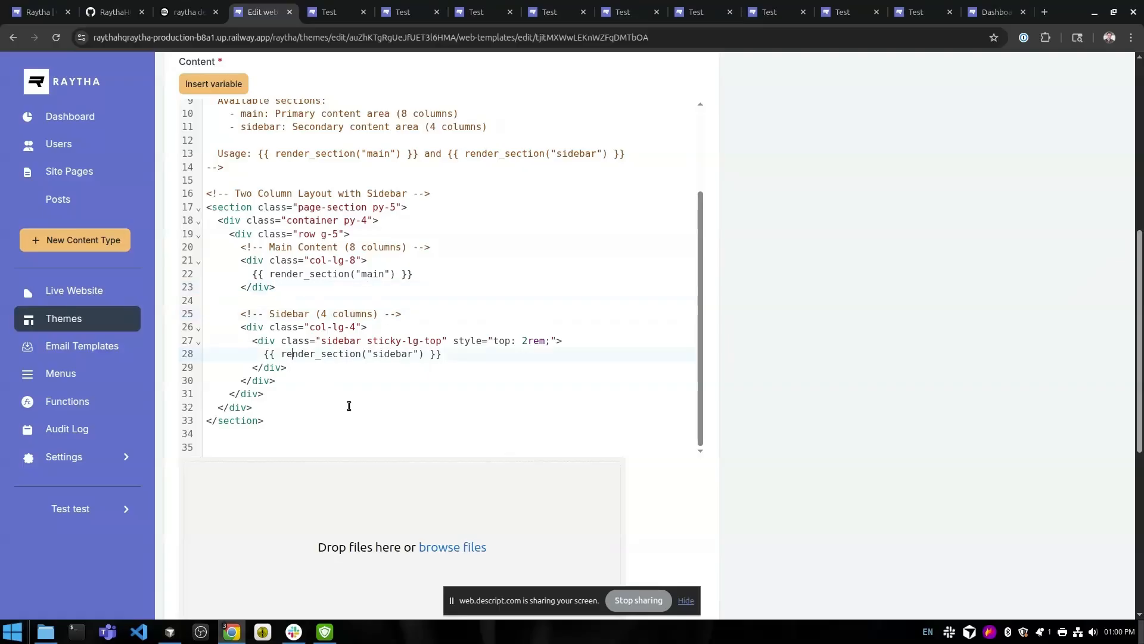
{"action": "left_click_drag", "start_coordinate": [416, 274], "coordinate": [211, 275]}
{"action": "left_click", "coordinate": [391, 291]}
{"action": "left_click_drag", "start_coordinate": [419, 274], "coordinate": [197, 274]}
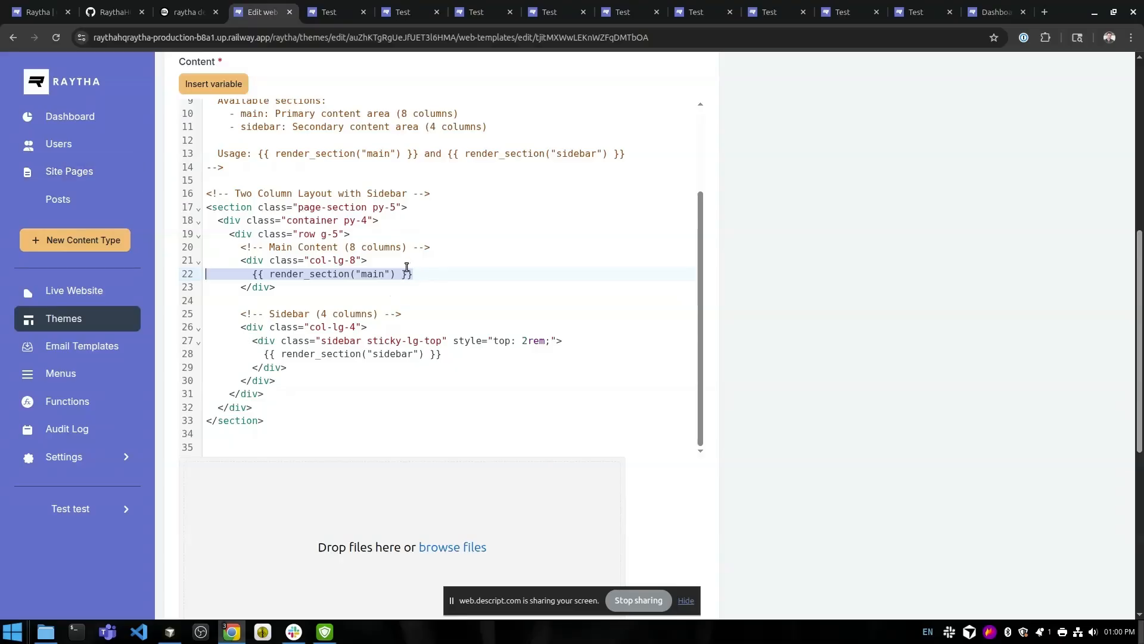
{"action": "left_click", "coordinate": [436, 274]}
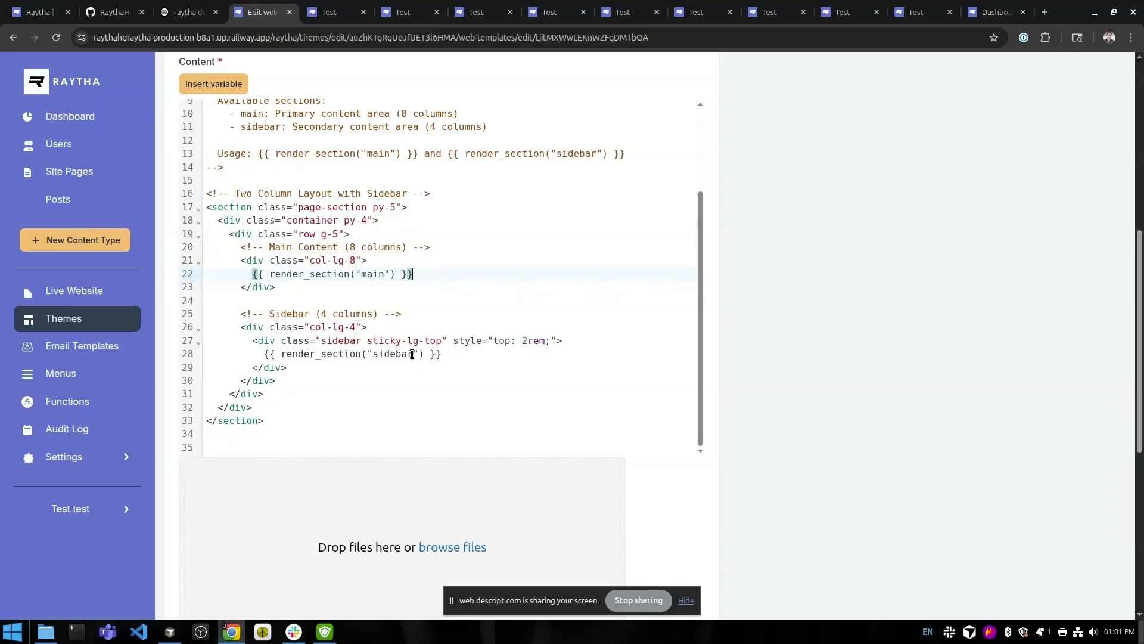
Rename the section in the sidebar column's render_section call to "sidebar2" and save the template.
{"action": "left_click", "coordinate": [413, 354]}
{"action": "scroll", "coordinate": [830, 396], "scroll_direction": "down", "scroll_amount": 4}
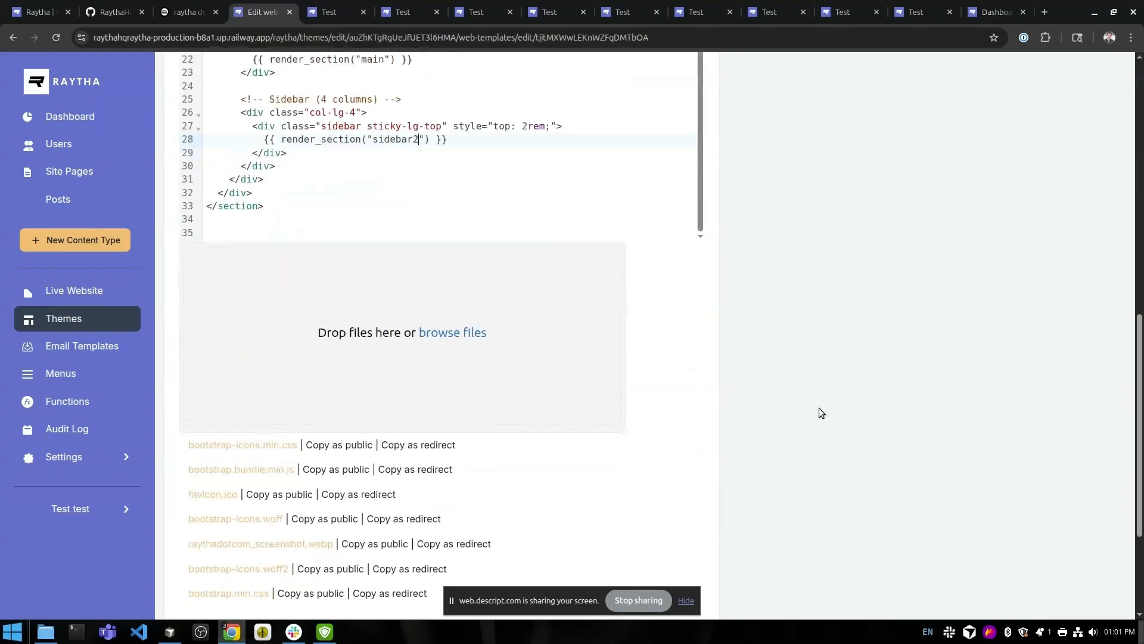
{"action": "scroll", "coordinate": [817, 409], "scroll_direction": "down", "scroll_amount": 3}
{"action": "left_click", "coordinate": [221, 457]}
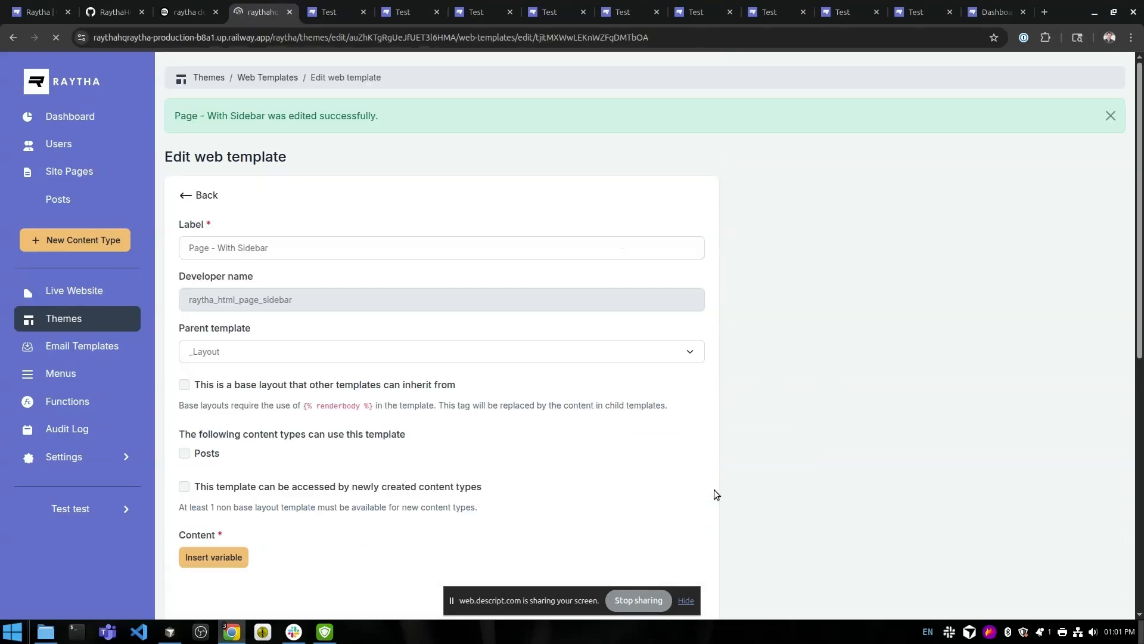
{"action": "scroll", "coordinate": [775, 417], "scroll_direction": "down", "scroll_amount": 4}
{"action": "scroll", "coordinate": [794, 467], "scroll_direction": "down", "scroll_amount": 5}
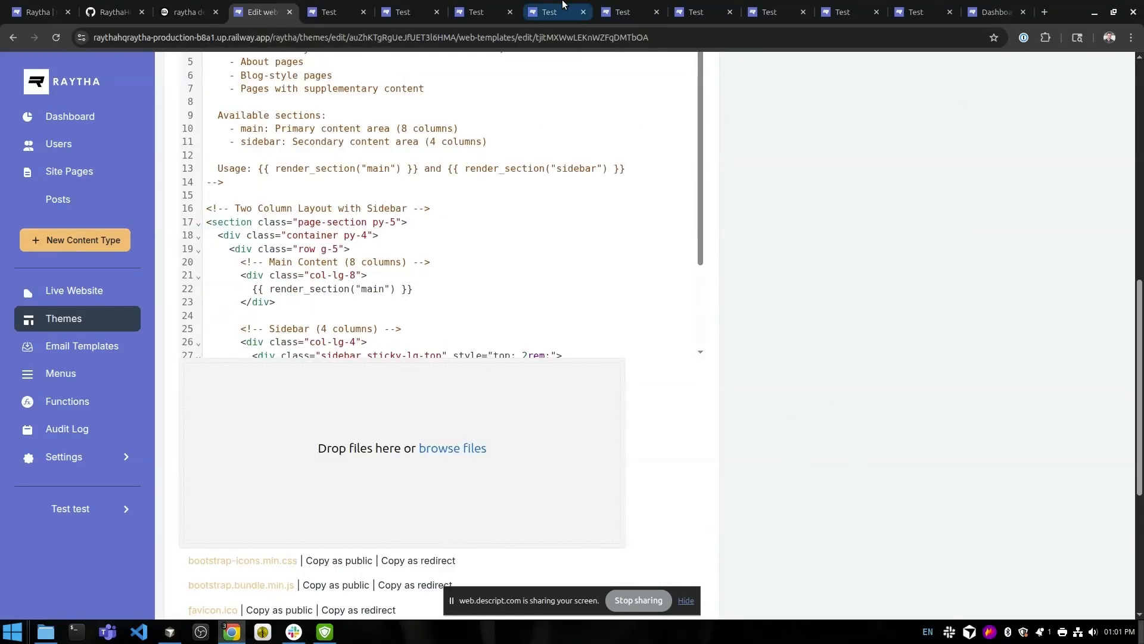
Reload the About page's draft preview and check how it renders with the edited template.
{"action": "left_click", "coordinate": [544, 7]}
{"action": "scroll", "coordinate": [577, 391], "scroll_direction": "up", "scroll_amount": 10}
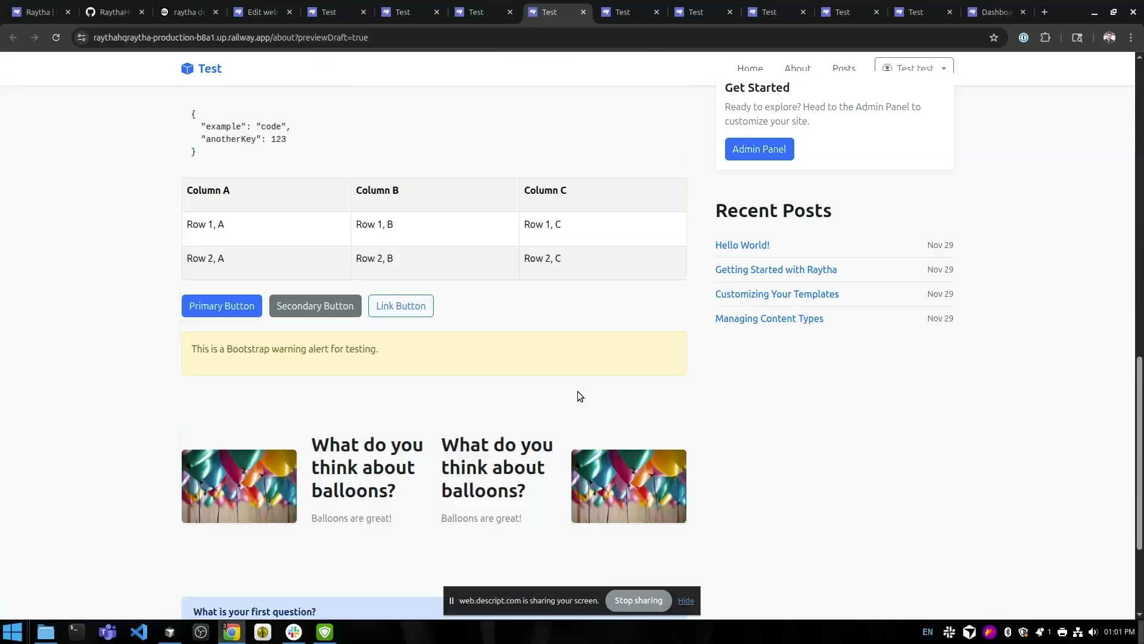
{"action": "scroll", "coordinate": [495, 360], "scroll_direction": "up", "scroll_amount": 4}
{"action": "key", "text": "F5"}
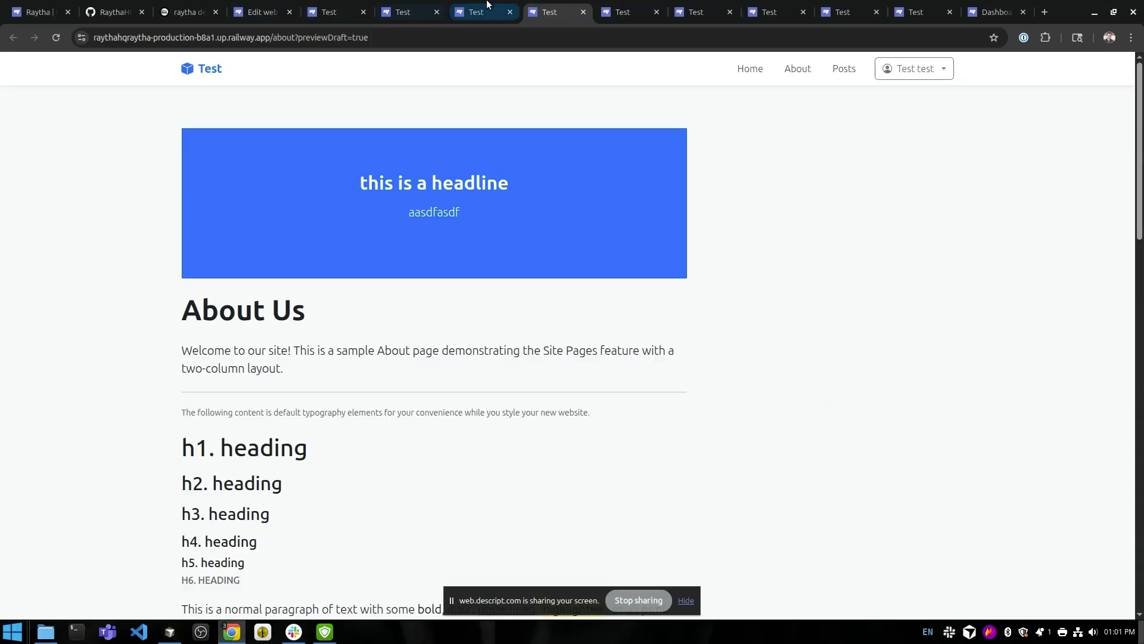
Return to the admin panel and open the About site page's layout editor.
{"action": "left_click", "coordinate": [406, 12]}
{"action": "left_click", "coordinate": [286, 11]}
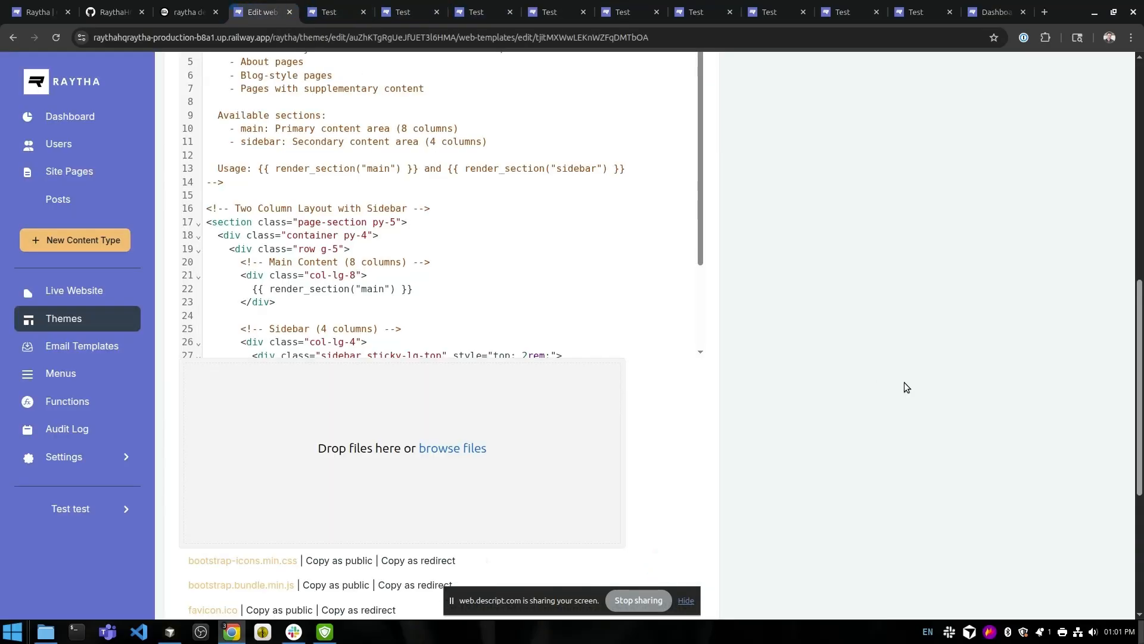
{"action": "scroll", "coordinate": [906, 386], "scroll_direction": "up", "scroll_amount": 4}
{"action": "left_click", "coordinate": [92, 174]}
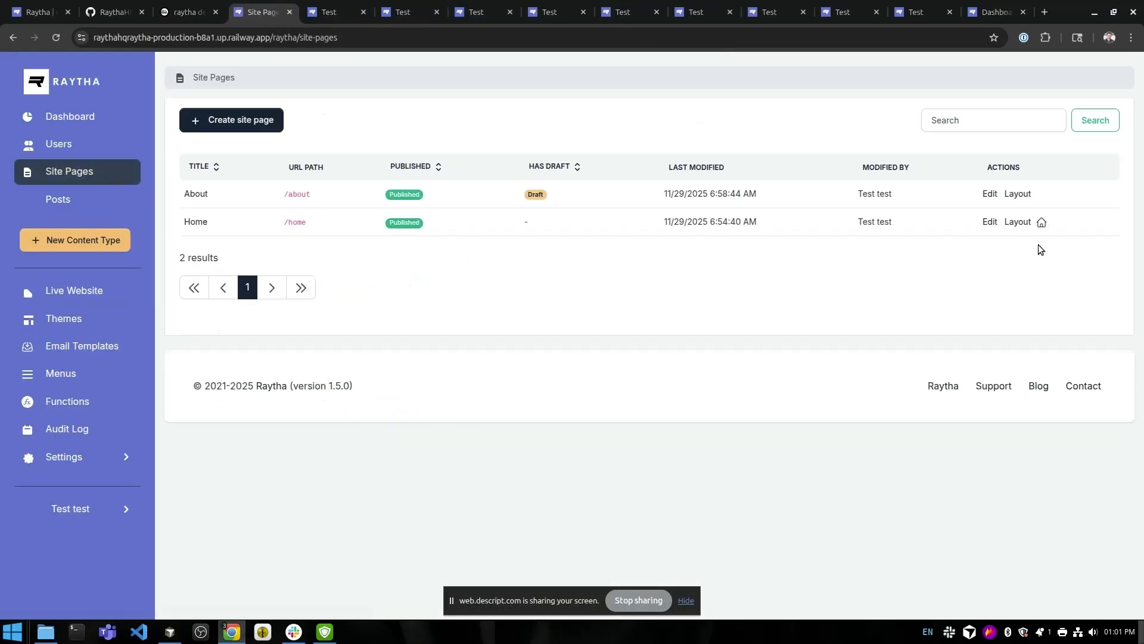
{"action": "left_click", "coordinate": [1020, 195]}
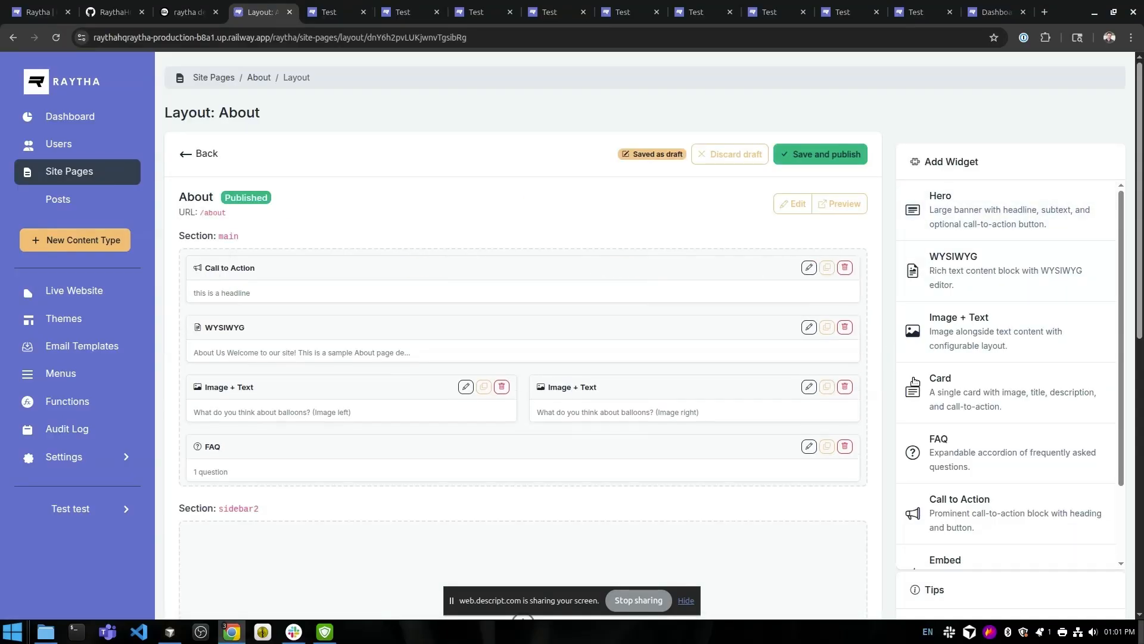
Examine the sidebar2 section and the orphaned sidebar section with its widgets in the About layout.
{"action": "scroll", "coordinate": [741, 399], "scroll_direction": "down", "scroll_amount": 7}
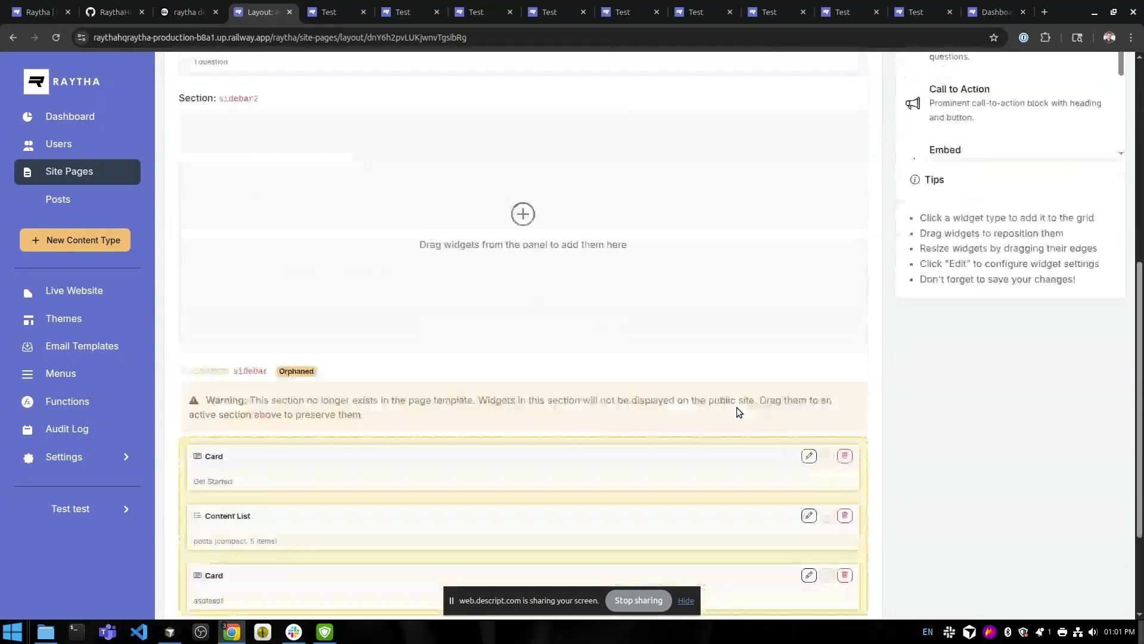
{"action": "scroll", "coordinate": [737, 411], "scroll_direction": "down", "scroll_amount": 3}
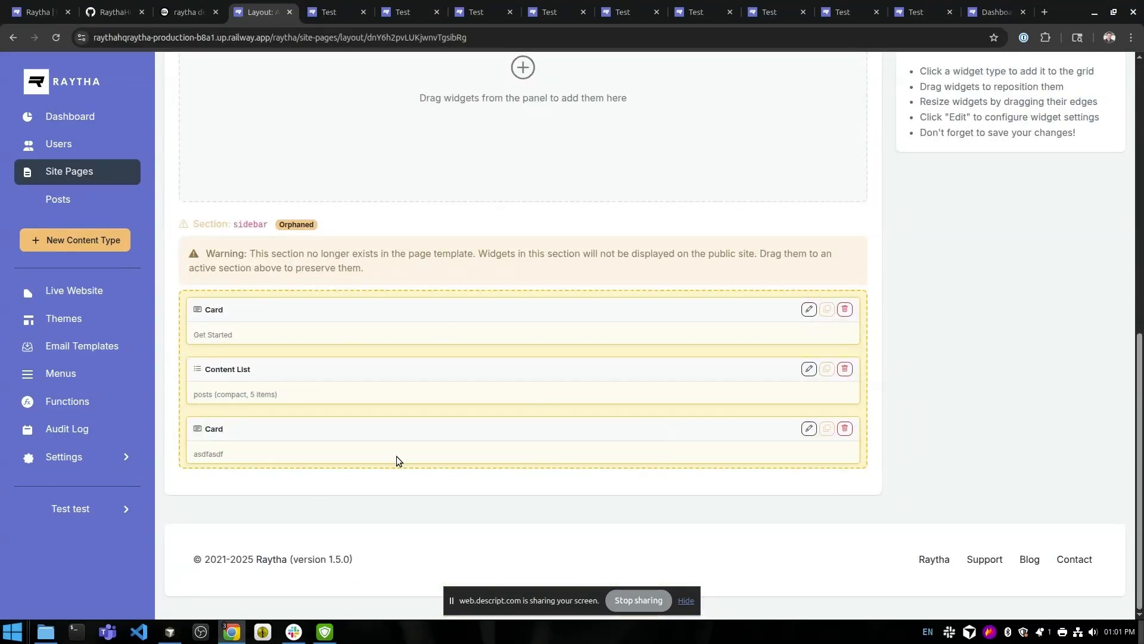
{"action": "scroll", "coordinate": [397, 460], "scroll_direction": "up", "scroll_amount": 1}
{"action": "scroll", "coordinate": [397, 464], "scroll_direction": "up", "scroll_amount": 1}
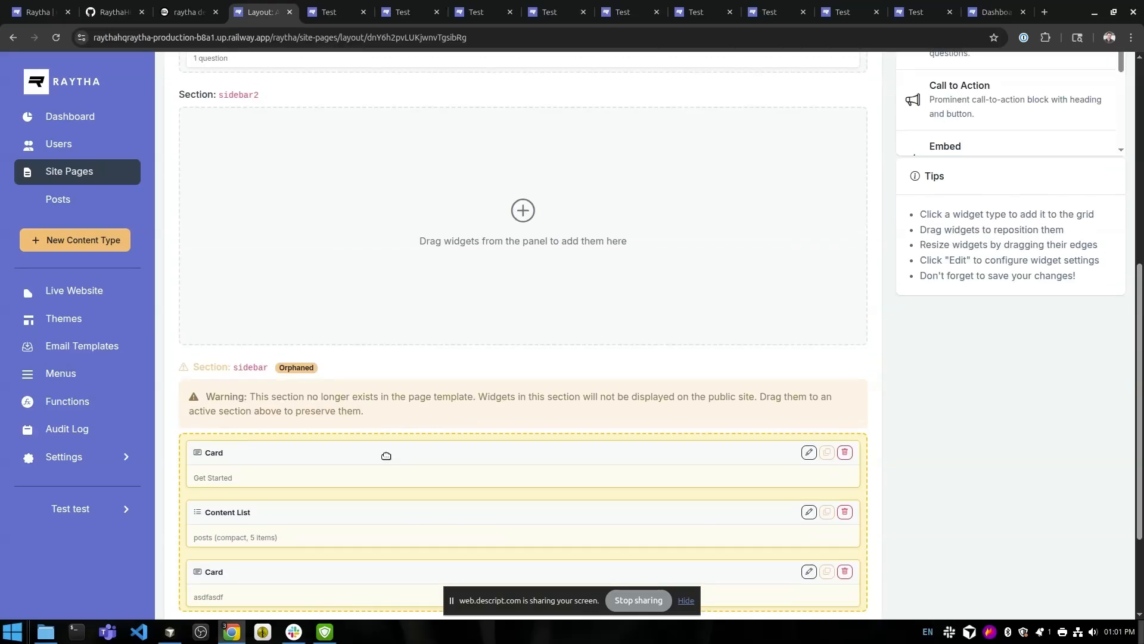
Move the Get Started card, the posts Content List and the asdfasdf card from the orphaned sidebar into sidebar2, keeping their order.
{"action": "left_click_drag", "start_coordinate": [386, 456], "coordinate": [388, 143]}
{"action": "left_click_drag", "start_coordinate": [358, 468], "coordinate": [360, 179]}
{"action": "left_click_drag", "start_coordinate": [339, 467], "coordinate": [330, 249]}
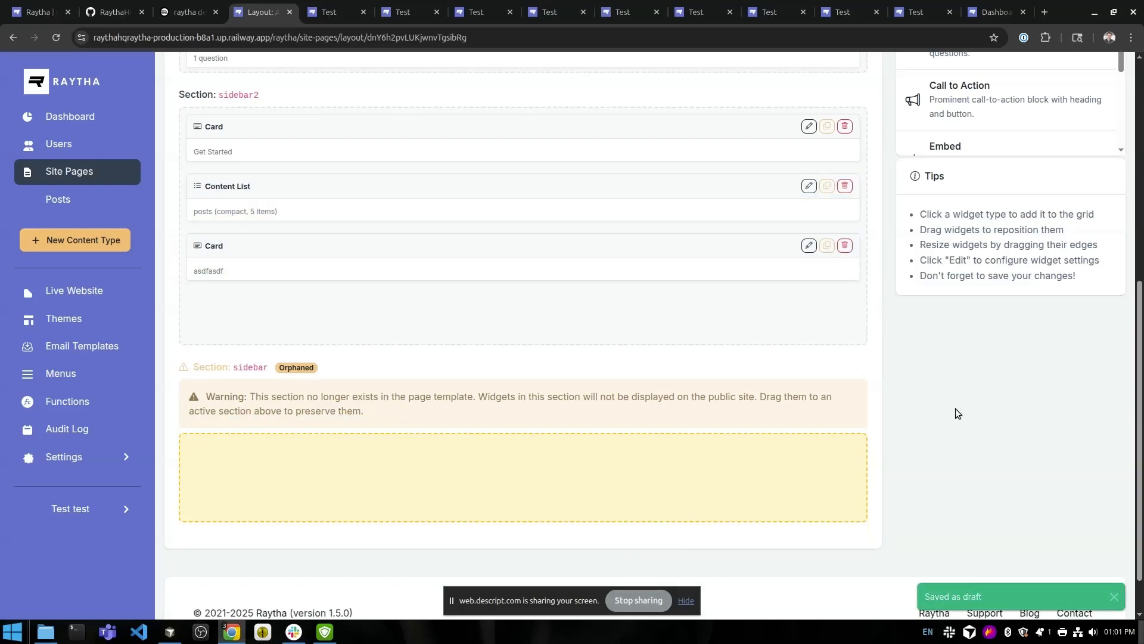
Save and publish the About layout, preview the page, and return to the layout editor.
{"action": "scroll", "coordinate": [865, 298], "scroll_direction": "up", "scroll_amount": 8}
{"action": "left_click", "coordinate": [820, 158]}
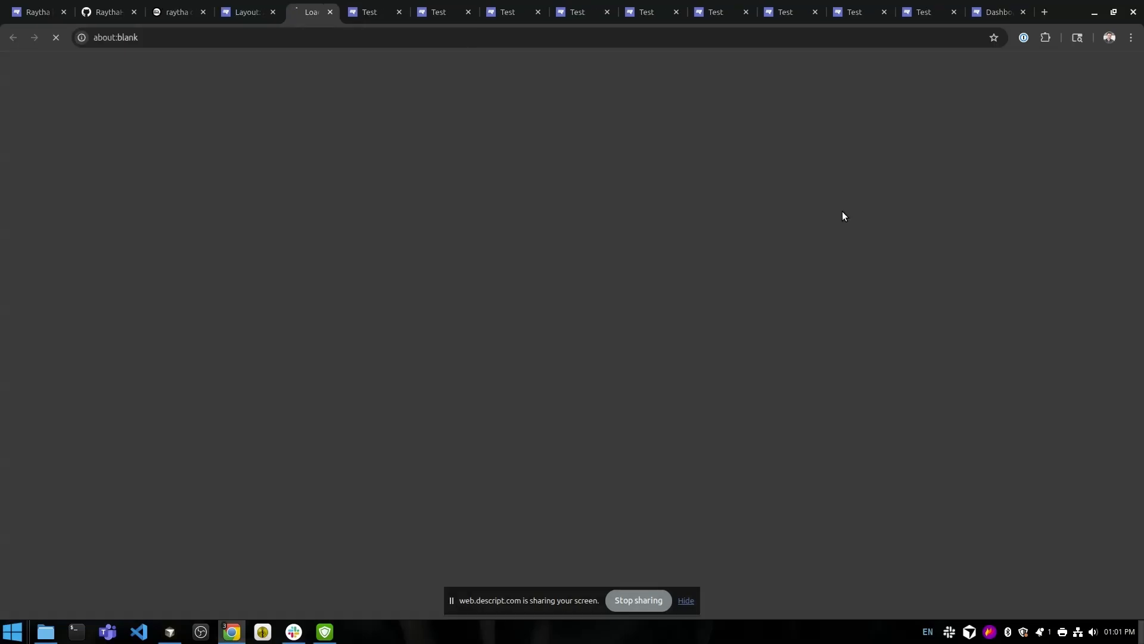
{"action": "scroll", "coordinate": [817, 416], "scroll_direction": "down", "scroll_amount": 3}
{"action": "key", "text": "ctrl+shift+Tab"}
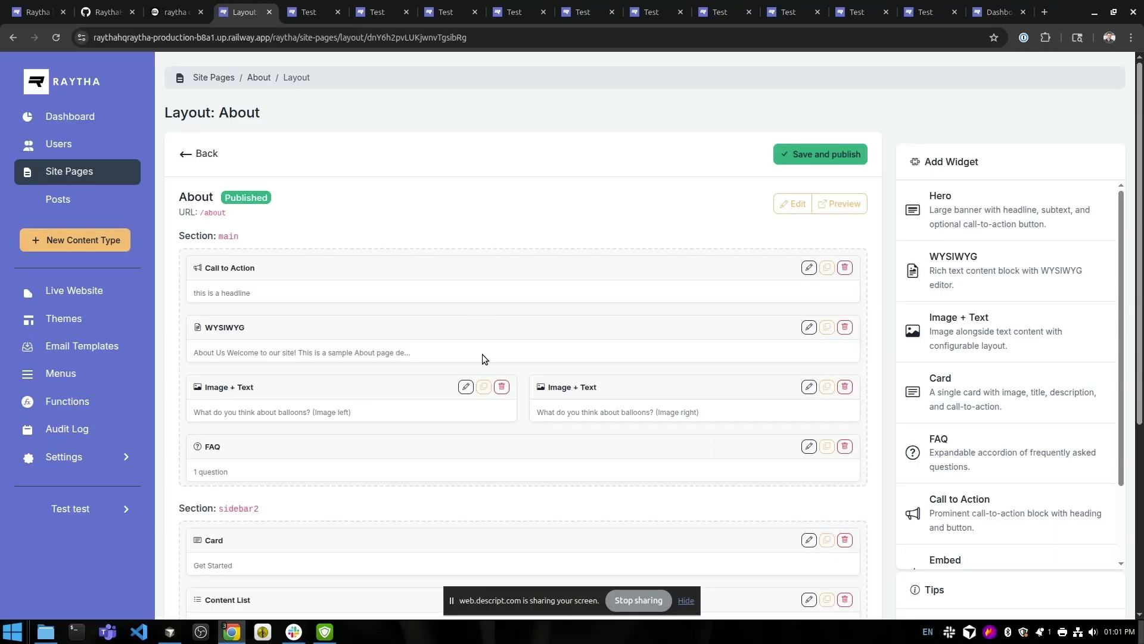
Review the About layout's main and sidebar2 sections and browse the list of available widgets.
{"action": "scroll", "coordinate": [481, 362], "scroll_direction": "down", "scroll_amount": 5}
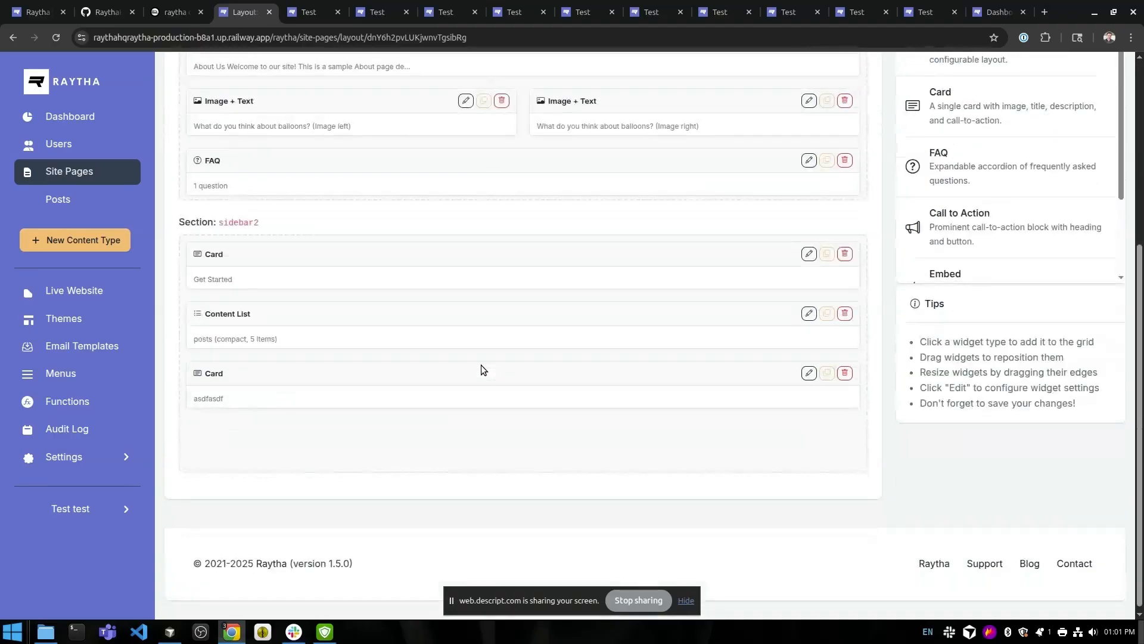
{"action": "scroll", "coordinate": [481, 365], "scroll_direction": "up", "scroll_amount": 5}
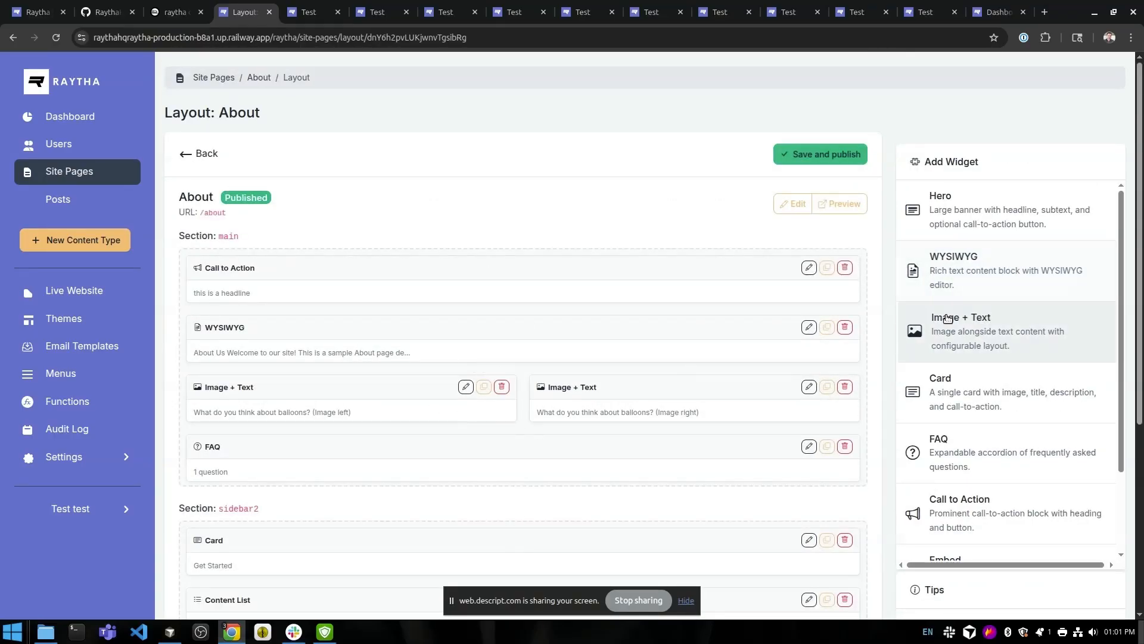
{"action": "scroll", "coordinate": [1007, 459], "scroll_direction": "down", "scroll_amount": 2}
{"action": "scroll", "coordinate": [1009, 549], "scroll_direction": "up", "scroll_amount": 2}
{"action": "scroll", "coordinate": [1031, 456], "scroll_direction": "down", "scroll_amount": 3}
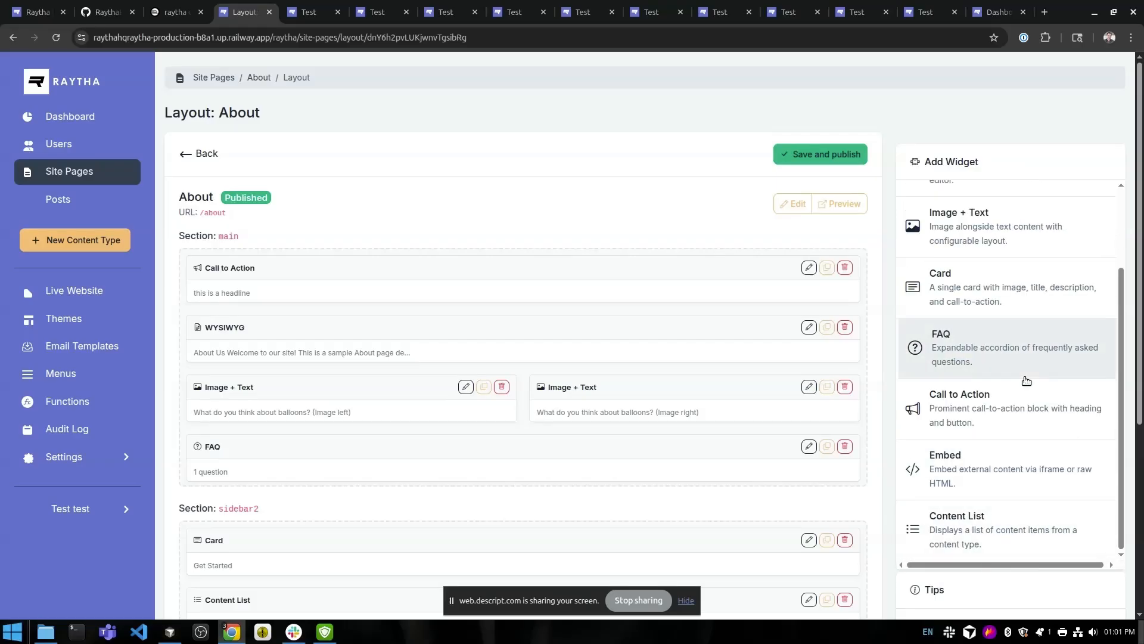
{"action": "scroll", "coordinate": [1013, 406], "scroll_direction": "up", "scroll_amount": 2}
{"action": "scroll", "coordinate": [1014, 409], "scroll_direction": "down", "scroll_amount": 2}
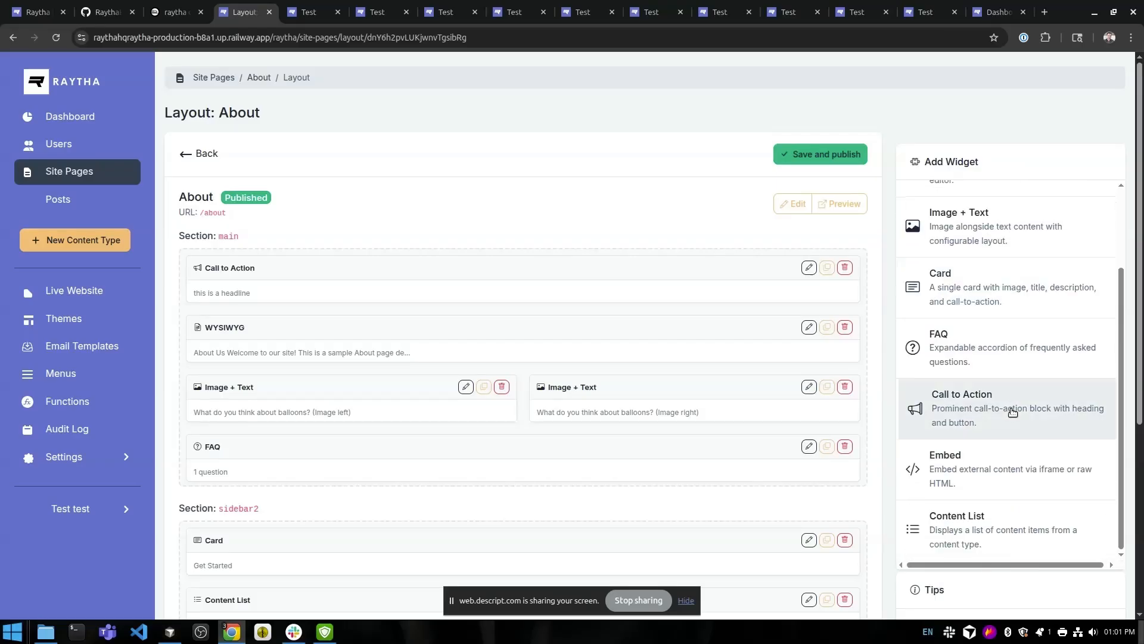
{"action": "scroll", "coordinate": [827, 462], "scroll_direction": "down", "scroll_amount": 5}
{"action": "scroll", "coordinate": [827, 462], "scroll_direction": "up", "scroll_amount": 5}
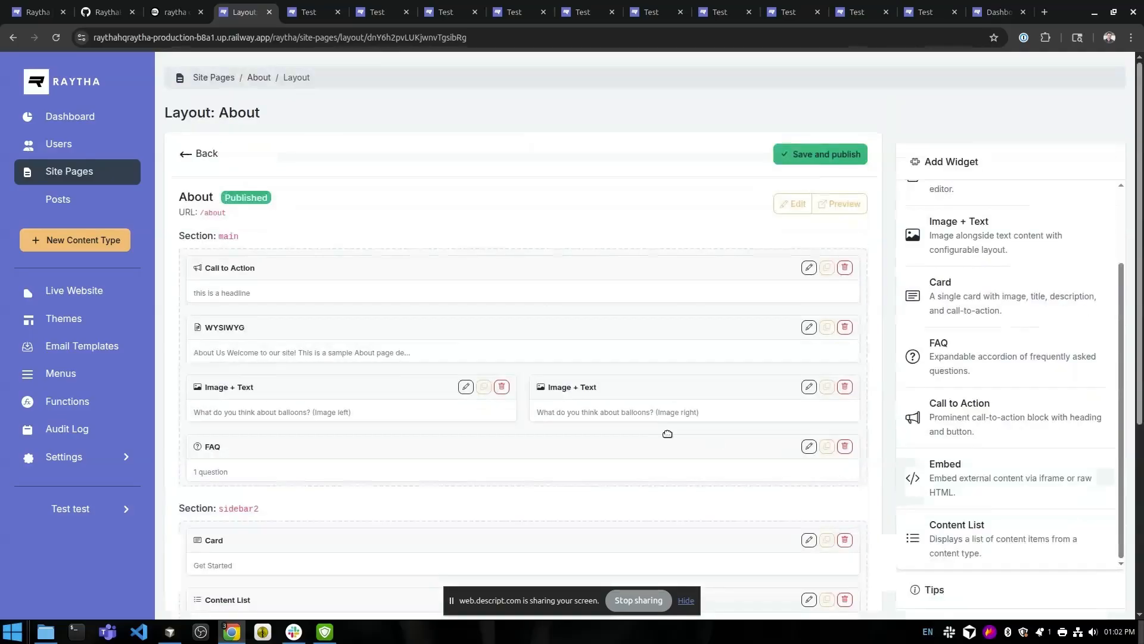